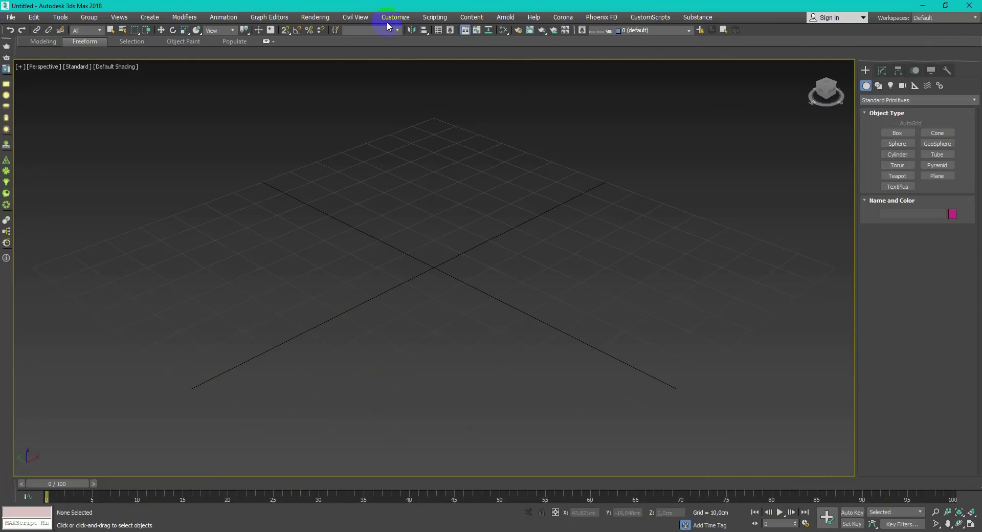
Check the scene's system unit scale and display unit settings
left_click(391, 17)
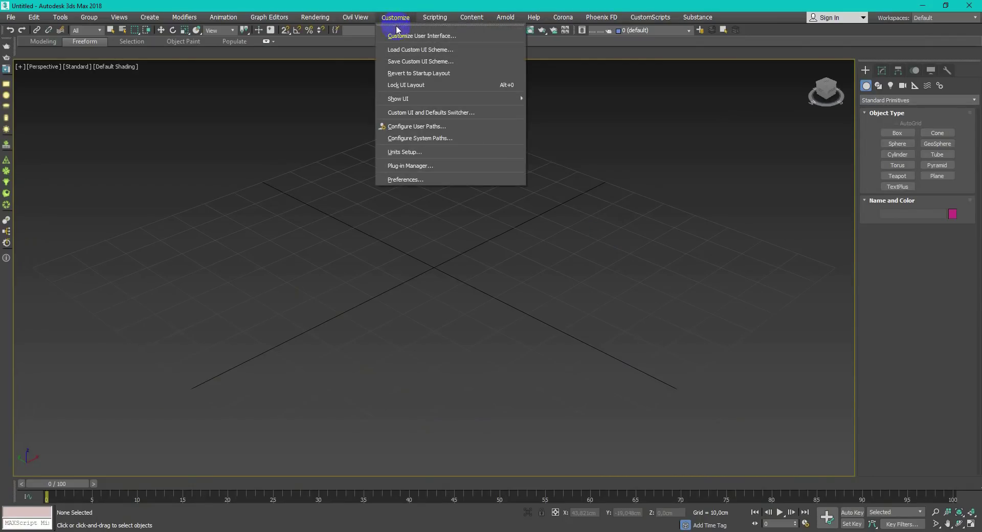
left_click(430, 149)
left_click(501, 185)
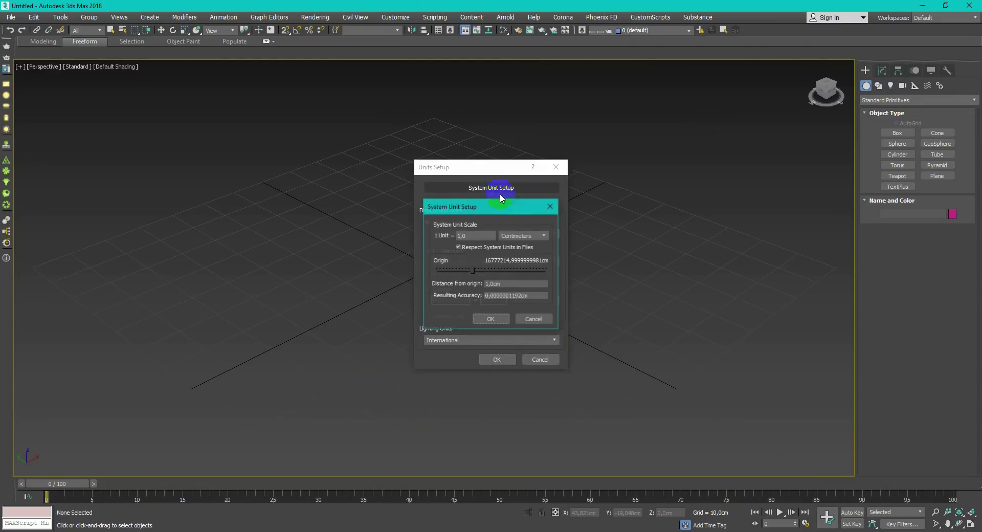
left_click(551, 207)
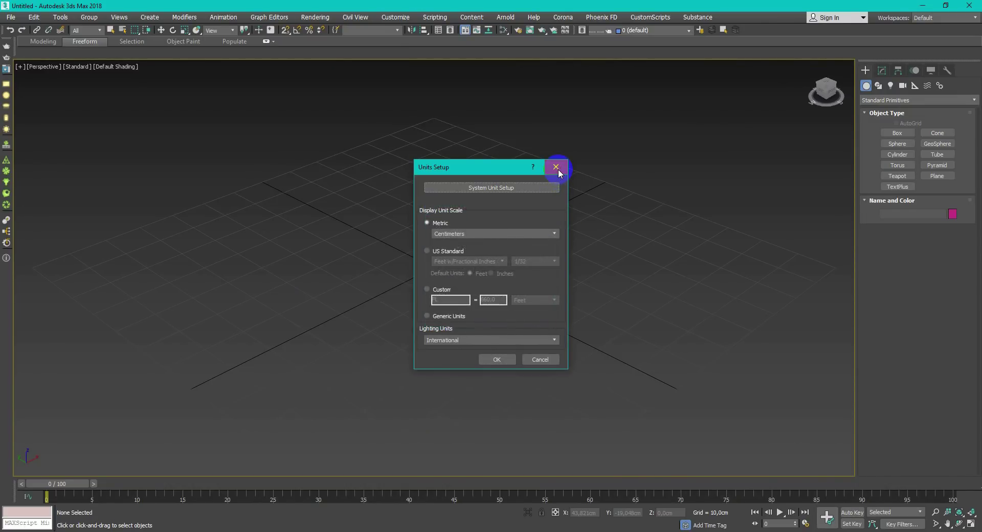
left_click(558, 169)
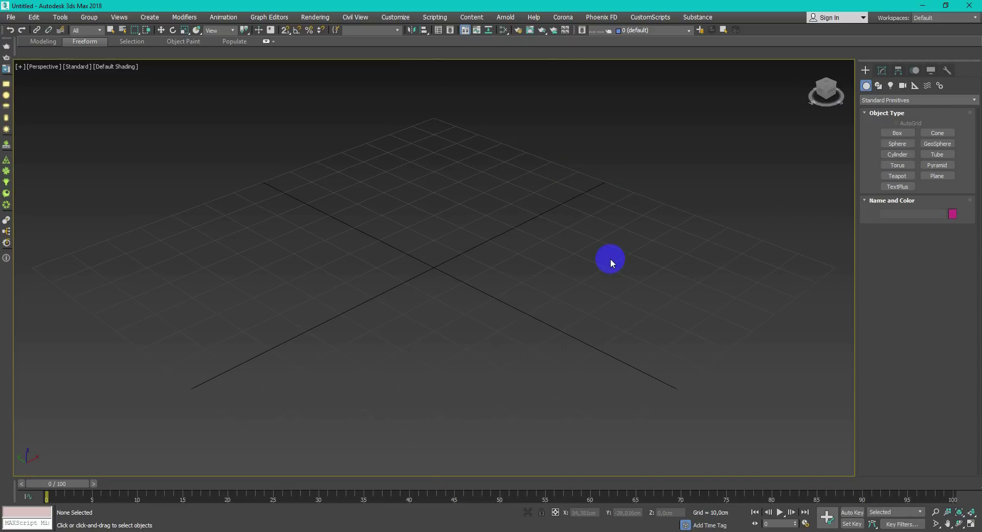
Change the Left viewport to Perspective and apply the house photo as its viewport background
key("alt+w")
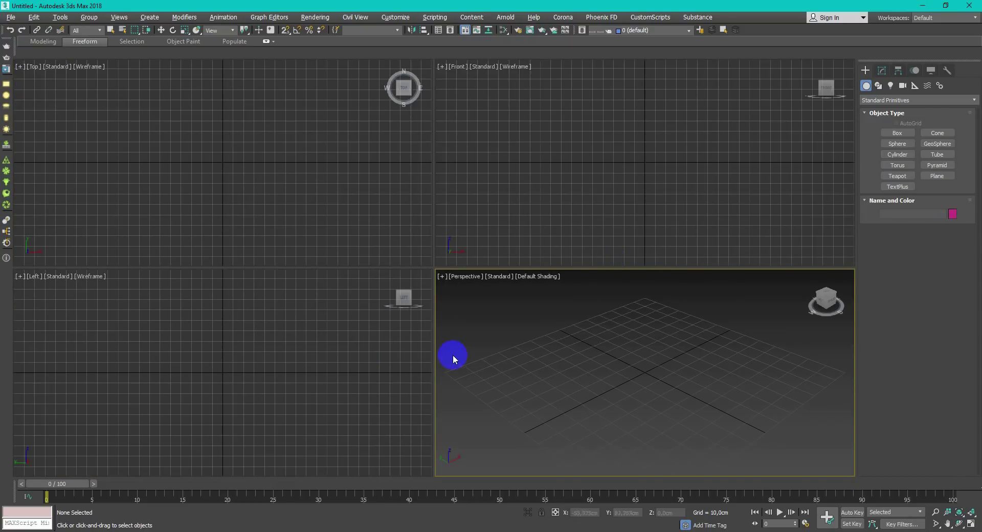
left_click(36, 281)
left_click(36, 279)
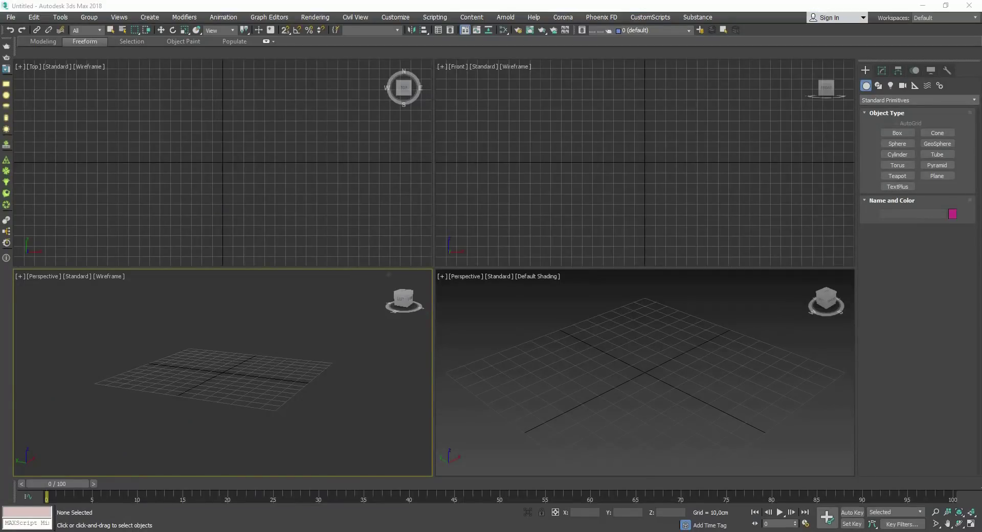
mouse_move(371, 344)
left_mouse_down()
mouse_move(318, 394)
mouse_move(285, 389)
left_mouse_up()
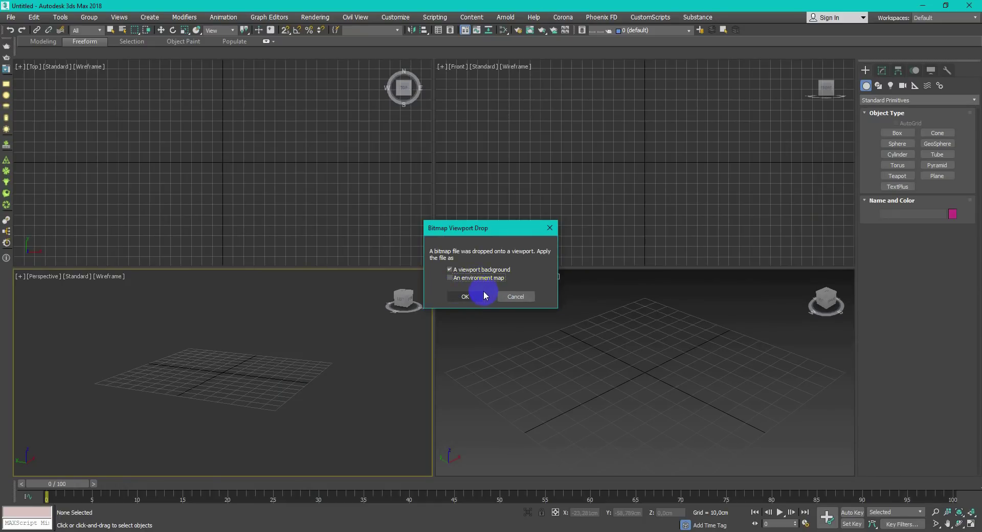
left_click(465, 297)
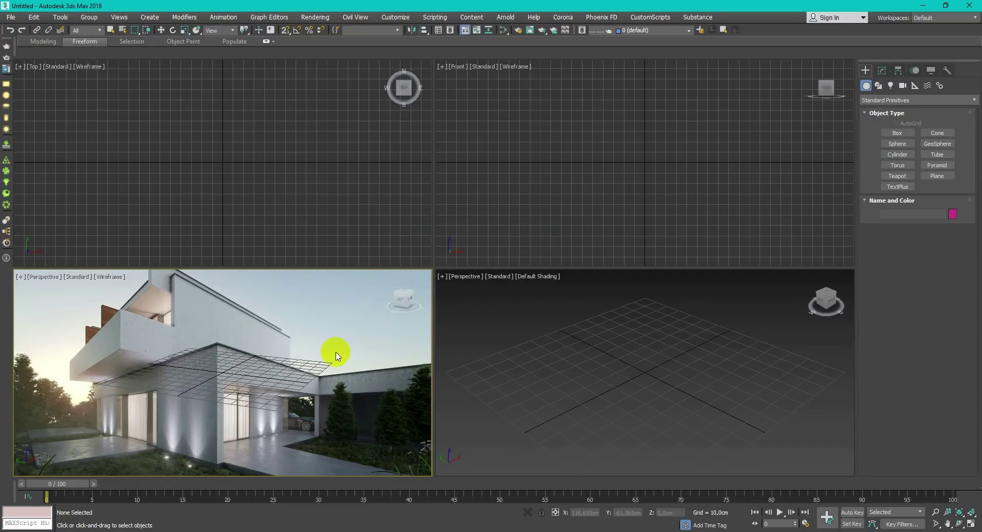
Check the render output size and show safe frames in the photo's viewport, maximized
left_click(545, 69)
key("F10")
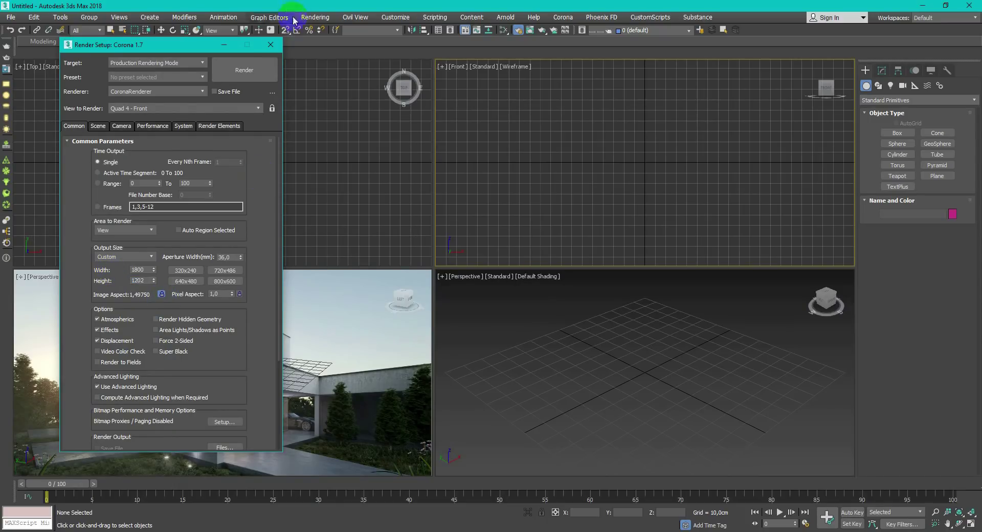
left_click(270, 45)
left_click(338, 332)
key("shift+f")
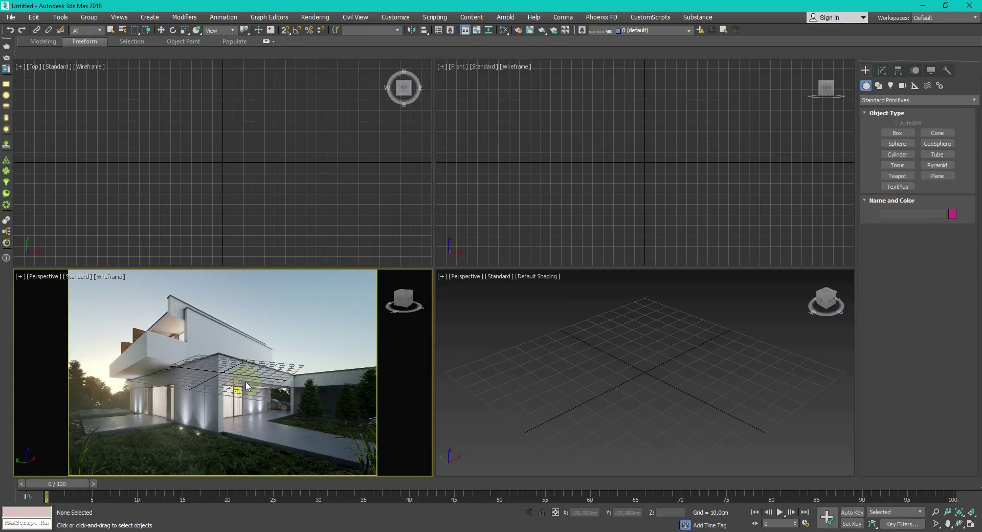
key("alt+w")
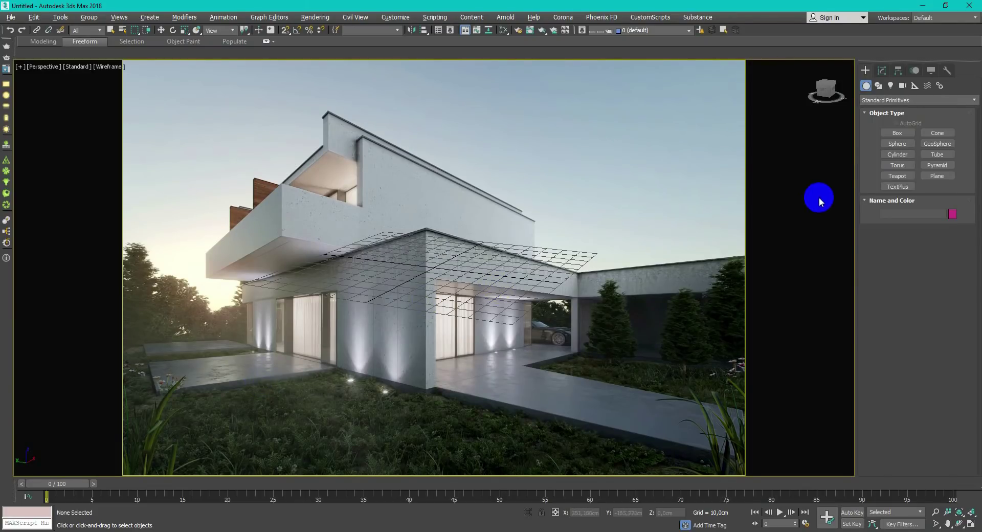
Show the Perspective Match vanishing lines and align the blue pair with the vertical wall edges and the red pair with the right facade's horizontals
left_click(949, 72)
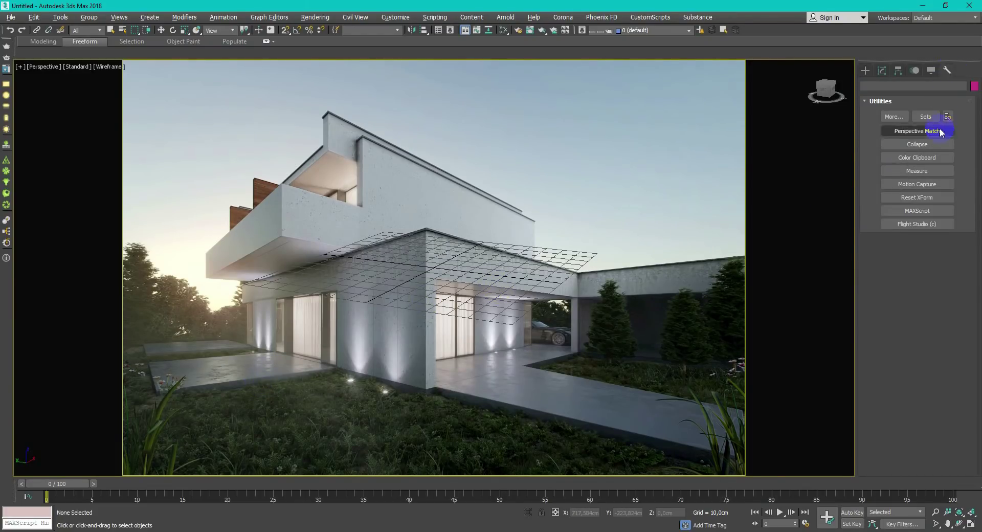
left_click(921, 131)
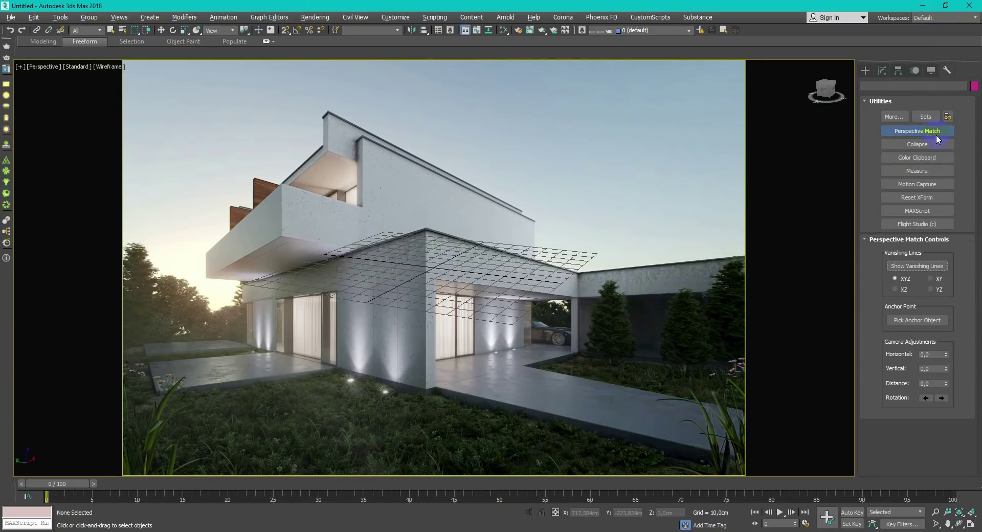
left_click(911, 267)
left_click_drag(489, 259, 426, 271)
left_click_drag(379, 318, 575, 370)
left_click_drag(571, 443, 578, 431)
left_click_drag(577, 402, 525, 283)
left_click_drag(538, 267, 606, 344)
left_click_drag(530, 116, 555, 232)
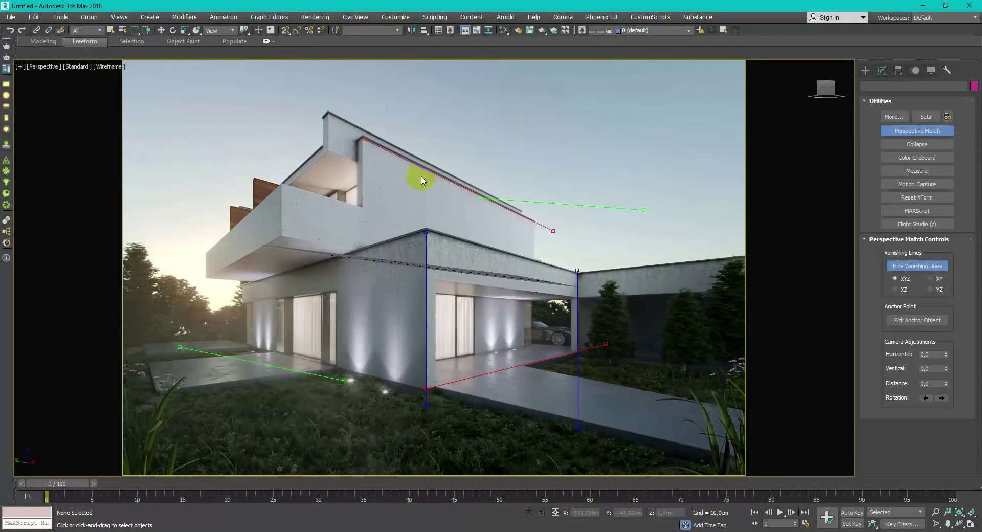
mouse_move(429, 171)
left_mouse_down()
mouse_move(357, 355)
mouse_move(418, 165)
left_mouse_up()
Align the green vanishing lines with the base and roof edge of the lower storey's left facade
left_click_drag(315, 374, 380, 371)
left_click_drag(406, 375, 454, 396)
left_click_drag(570, 204, 297, 293)
left_click_drag(369, 306, 372, 190)
left_click_drag(312, 218, 368, 254)
left_click_drag(425, 238, 426, 232)
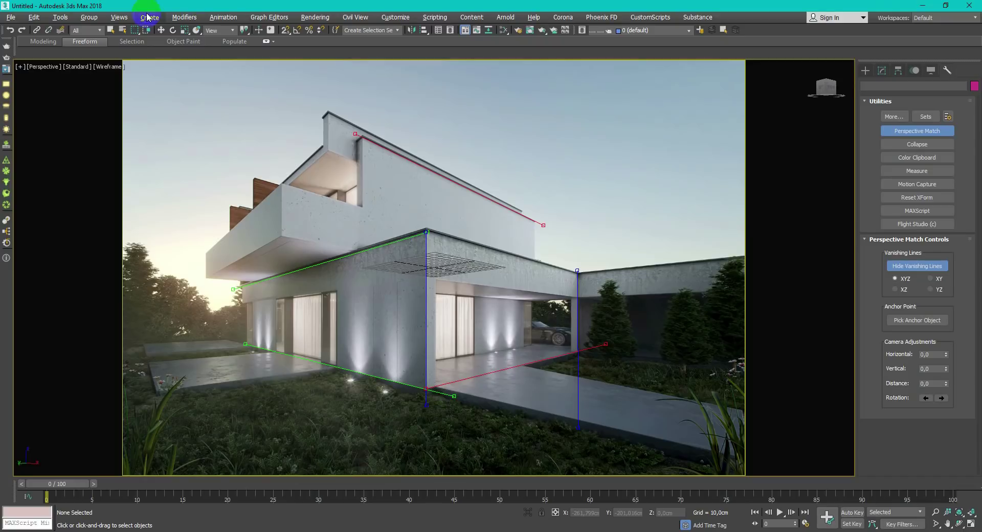
Create a standard camera from the matched view and lock its move and rotate transforms on all axes
left_click(119, 17)
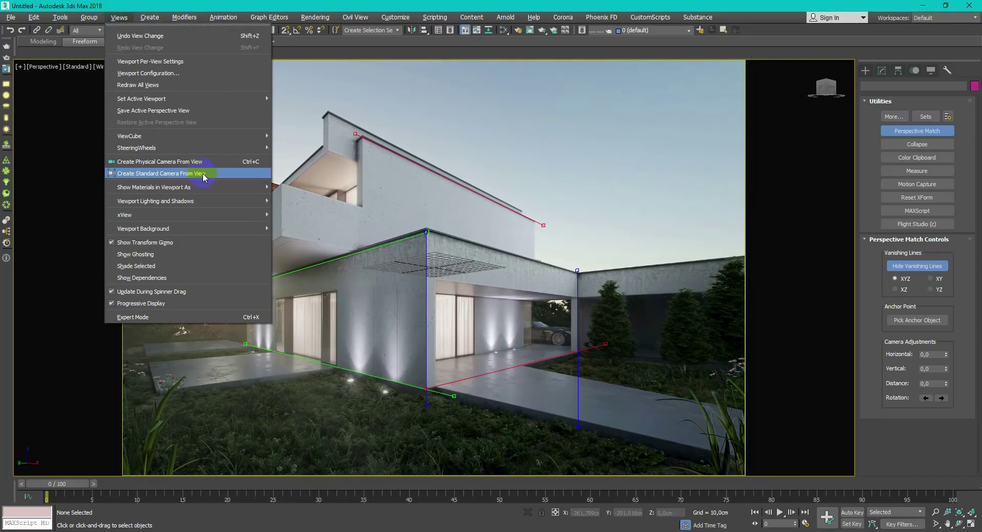
left_click(212, 176)
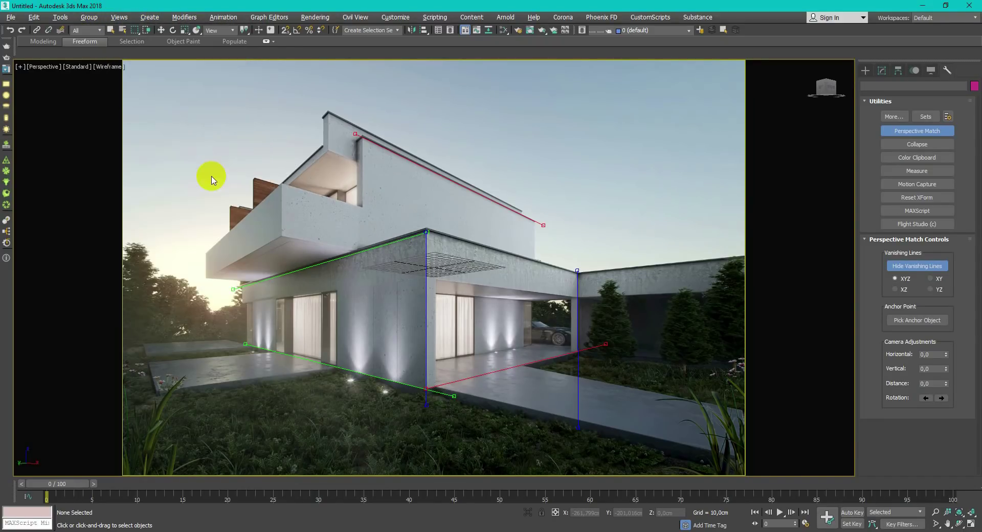
left_click(882, 71)
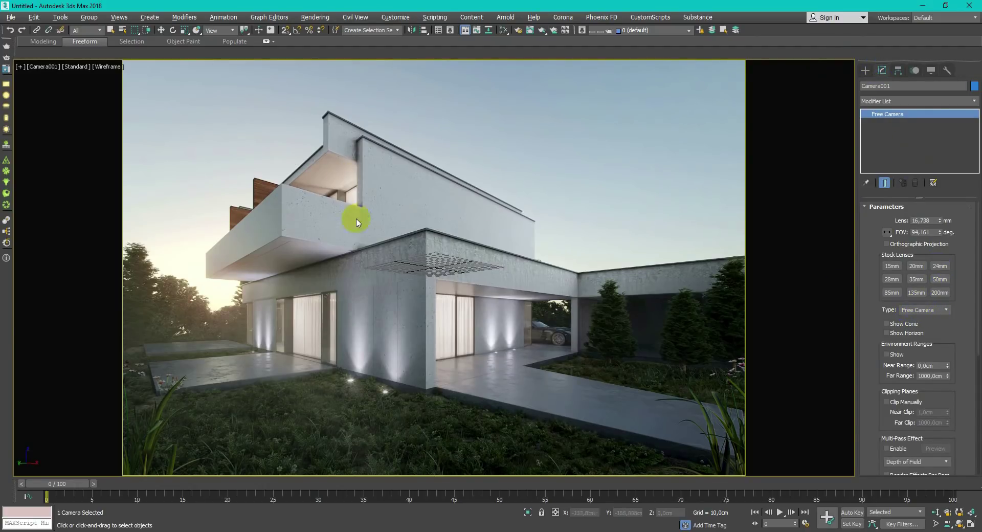
left_click(898, 70)
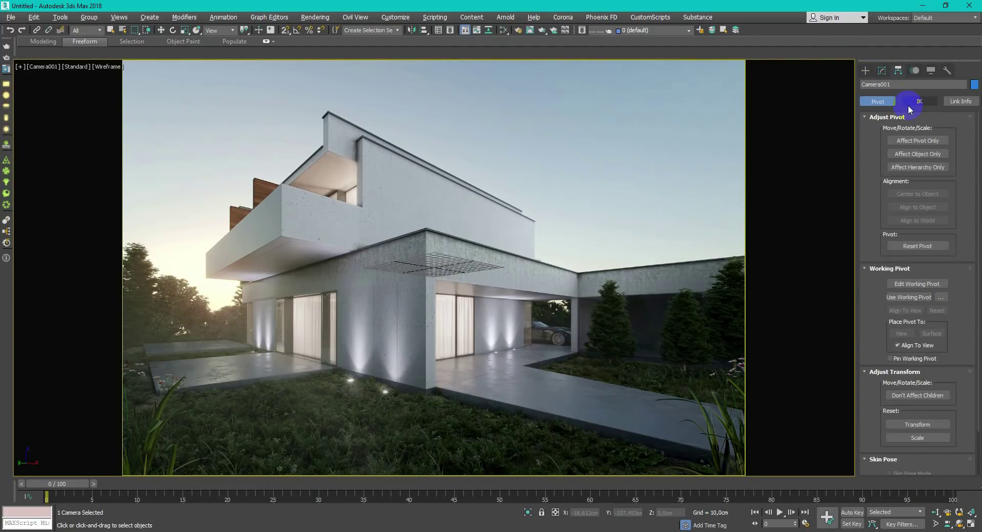
left_click(959, 102)
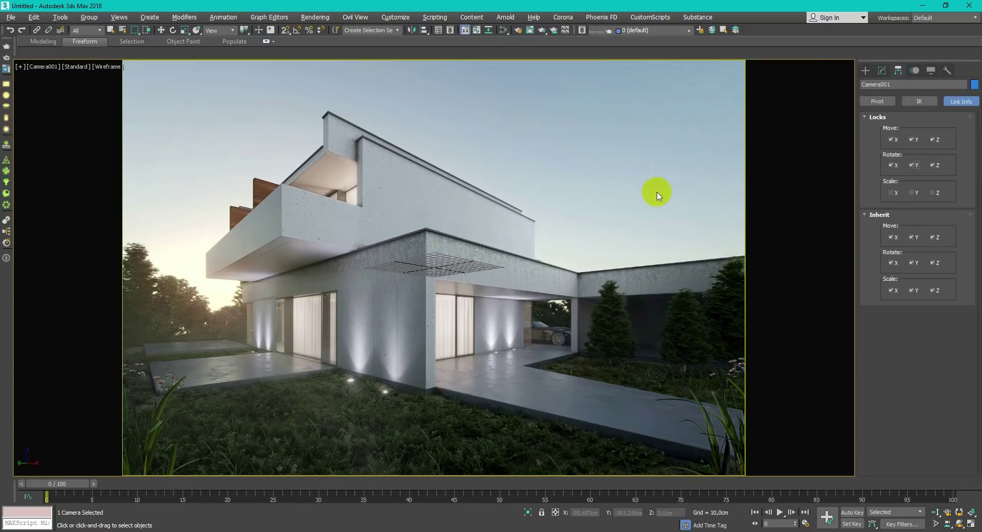
Draw a plane in the Top viewport and set its length to 1280 cm and width to 1600 cm
right_click(303, 134)
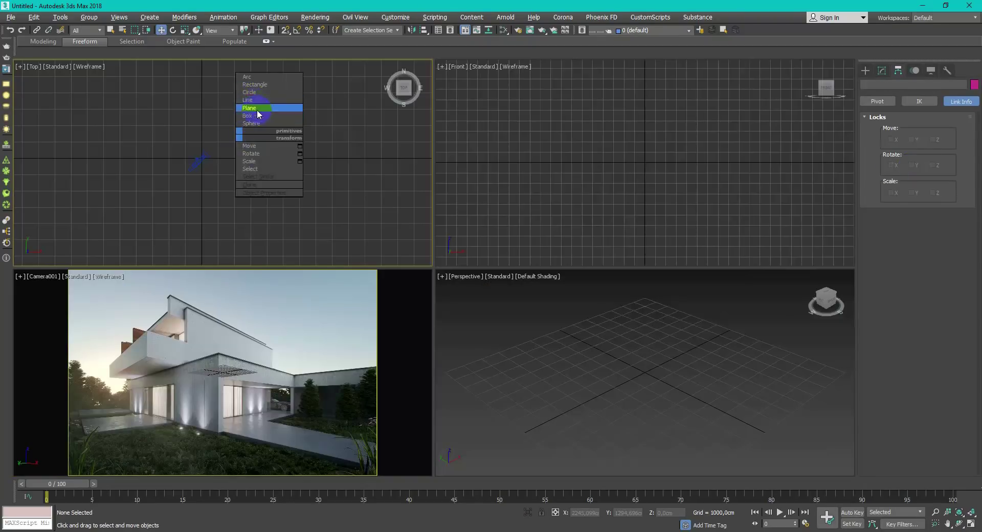
left_click(258, 109)
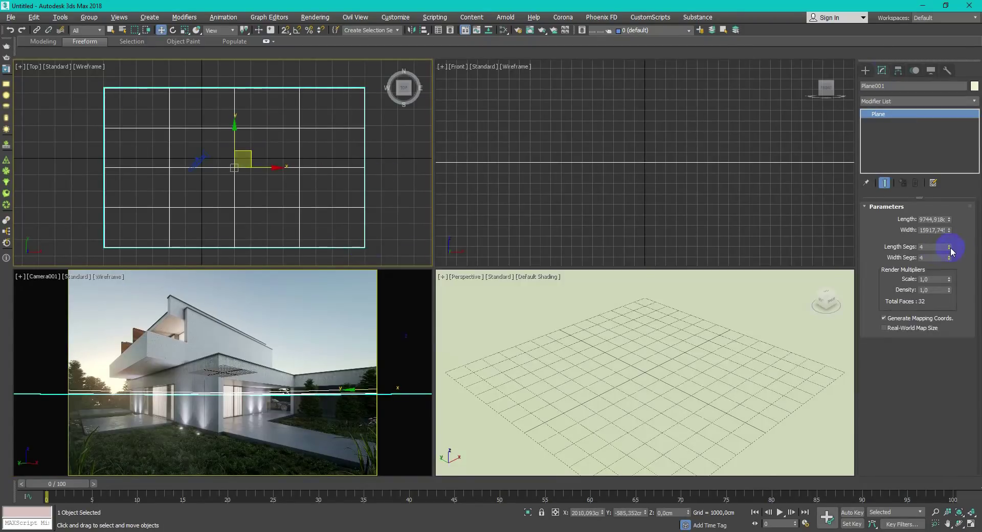
left_click_drag(949, 219, 949, 220)
double_click(932, 219)
type("1280")
key("Tab")
type("1600")
key("Return")
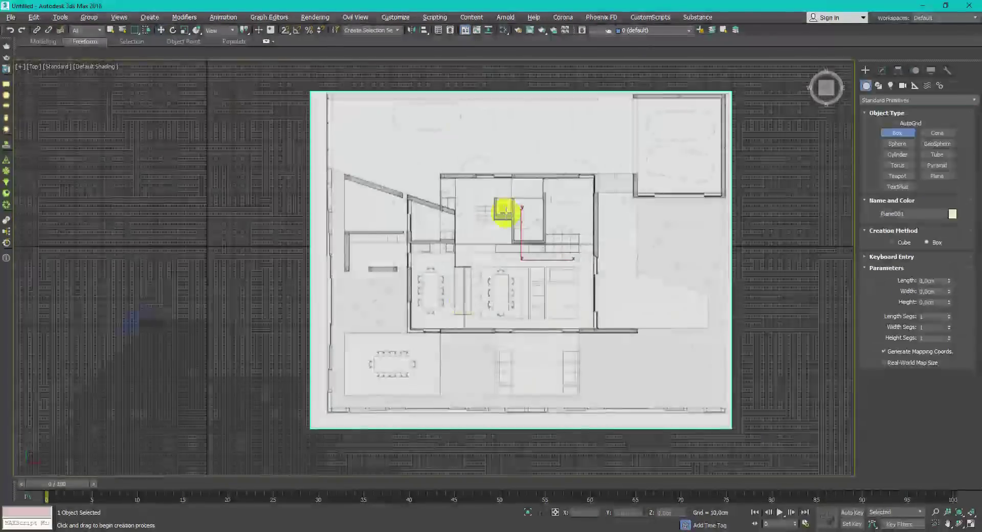
Draw a reference box 100 cm wide on the floor plan and move it to the door opening in the lower wall
left_click_drag(473, 293, 542, 306)
right_click(562, 277)
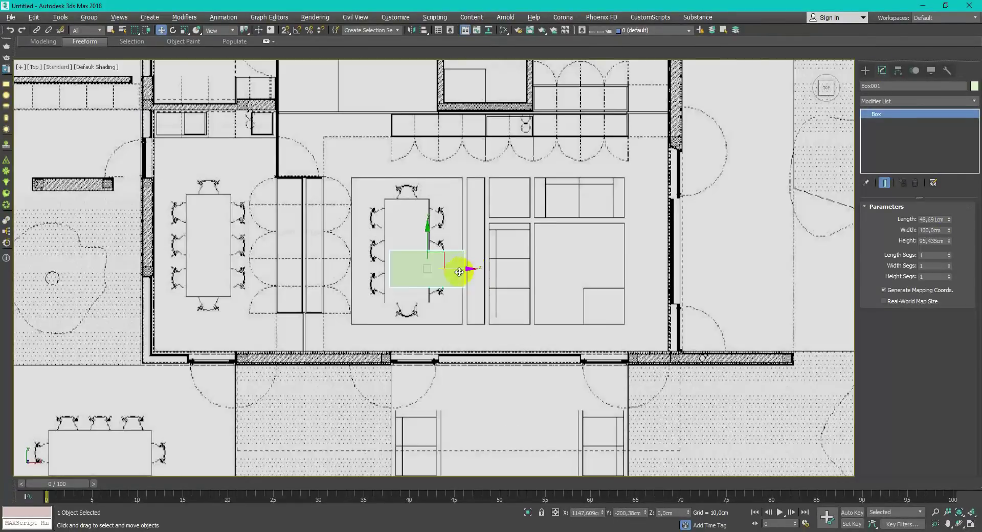
scroll(486, 190, "up", 2)
left_click_drag(486, 195, 284, 311)
scroll(284, 310, "up", 5)
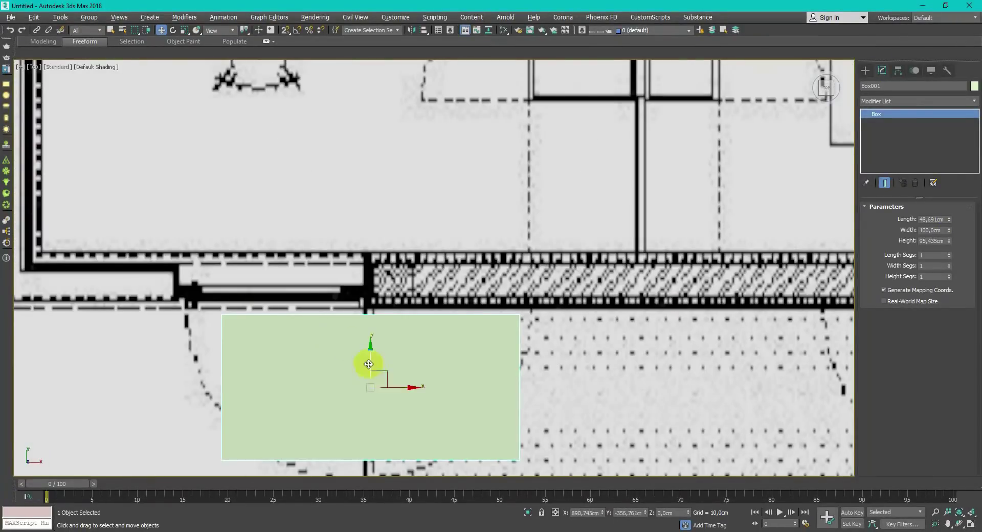
left_click_drag(368, 369, 333, 351)
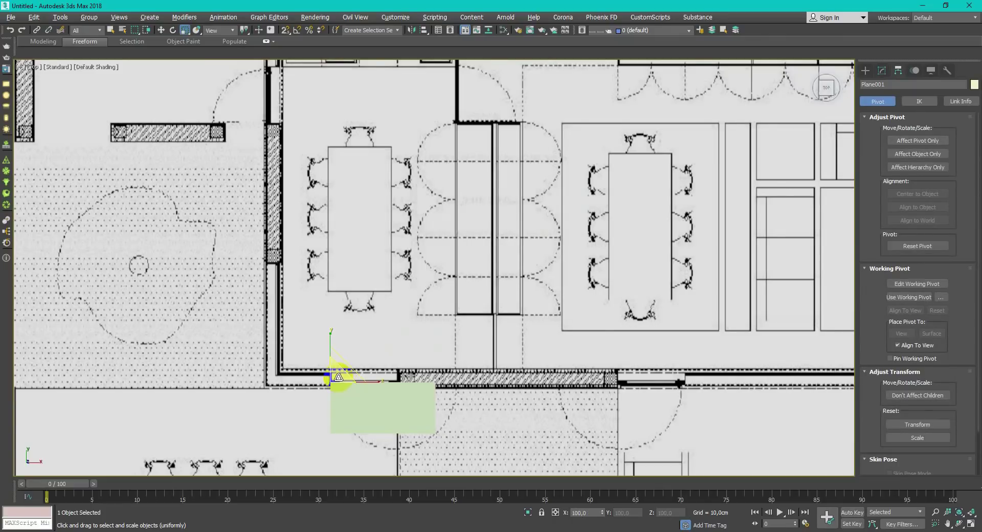
Scale the floor plan plane uniformly so the door opening matches the reference box
left_click_drag(337, 376, 348, 348)
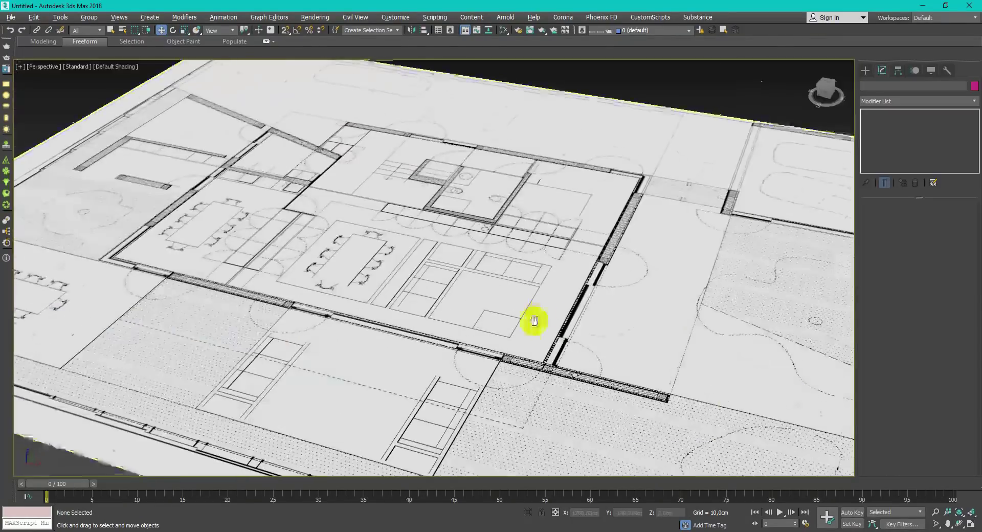
scroll(530, 322, "up", 3)
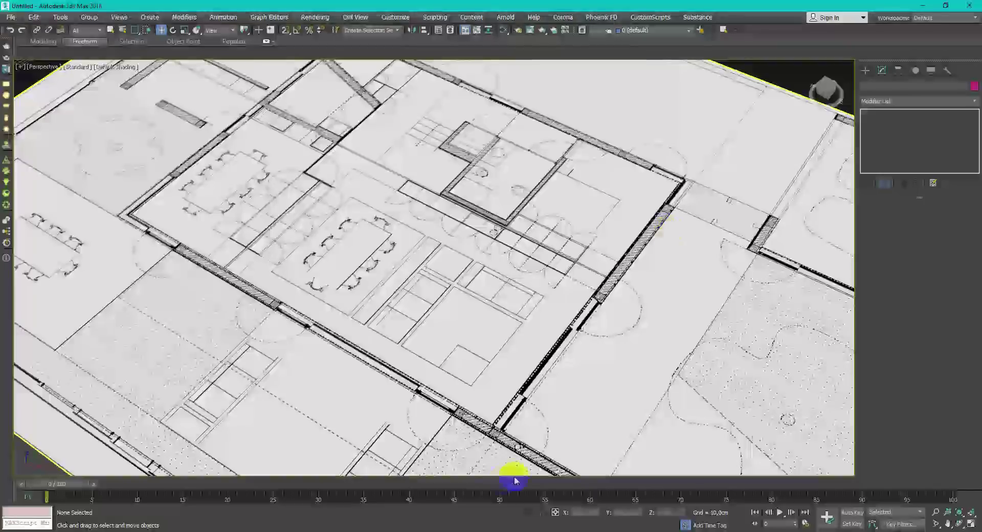
middle_click_drag(534, 330, 443, 285, "alt")
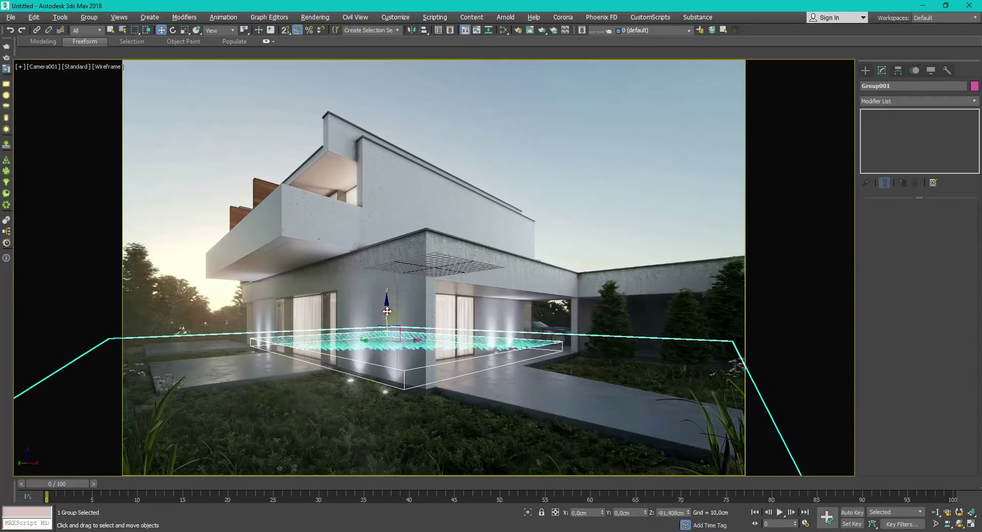
Move the floor plan and box group in the camera view to fit the house's front corner in the photo
left_click_drag(387, 311, 379, 348)
left_click_drag(393, 313, 413, 289)
left_click_drag(373, 289, 419, 258)
Open the group and raise the box's top to the lower storey's roof line in the photo
key("alt+g")
left_click(426, 362)
key("1")
key("4")
key("4")
key("4")
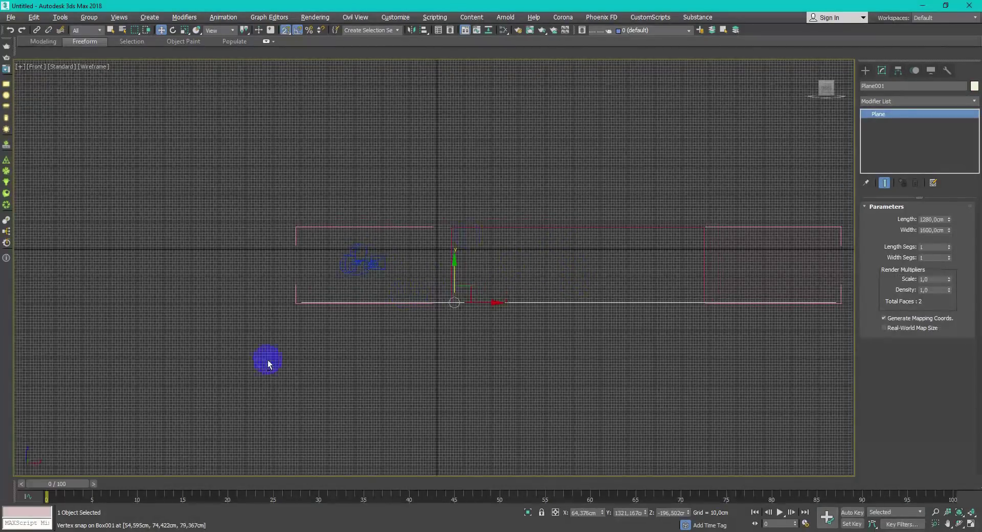
Attach the camera to the group with the floor plan and box, and close the group
key("alt+w")
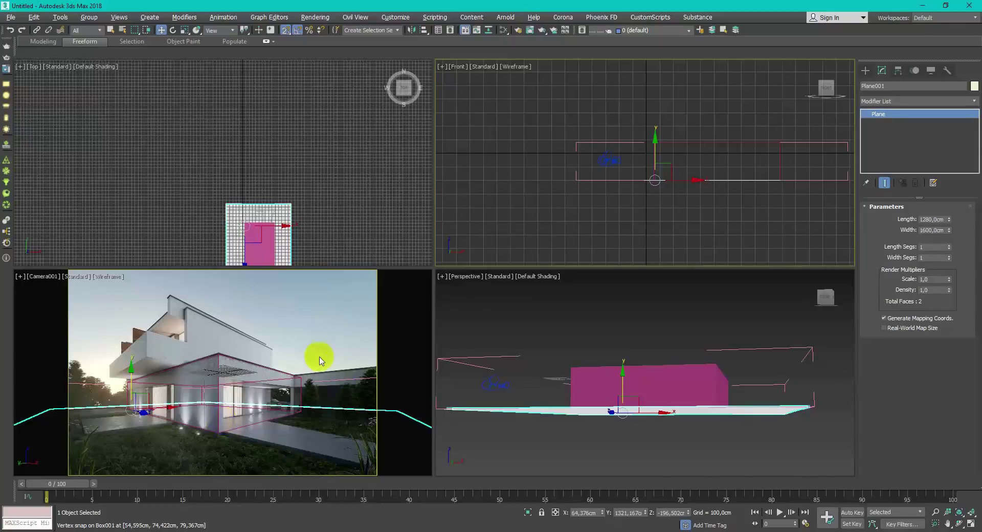
left_click(617, 160)
left_click(89, 18)
left_click(99, 97)
left_click(594, 144)
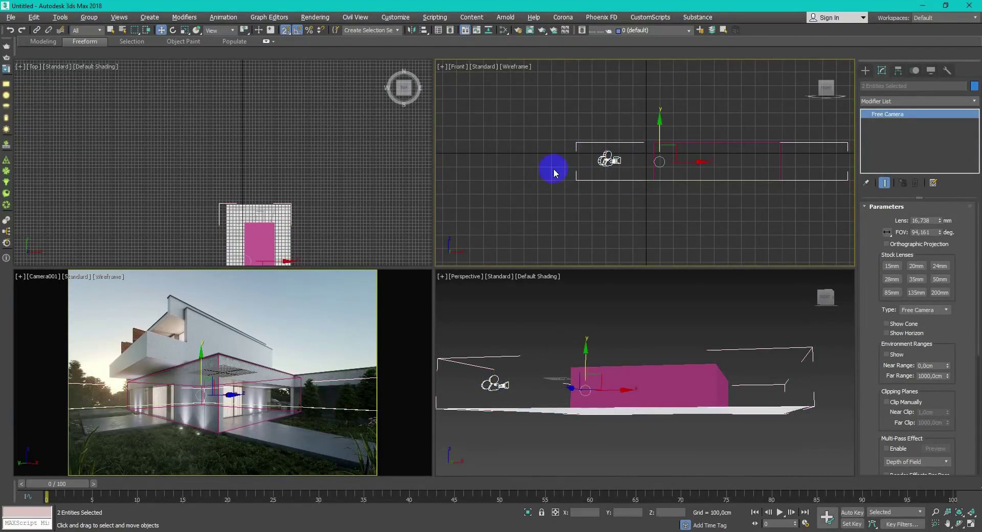
left_click(89, 17)
left_click(114, 92)
left_click(89, 17)
left_click(102, 74)
Move the group's pivot down to the base of the box using vertex snap
middle_click_drag(650, 168, 690, 180)
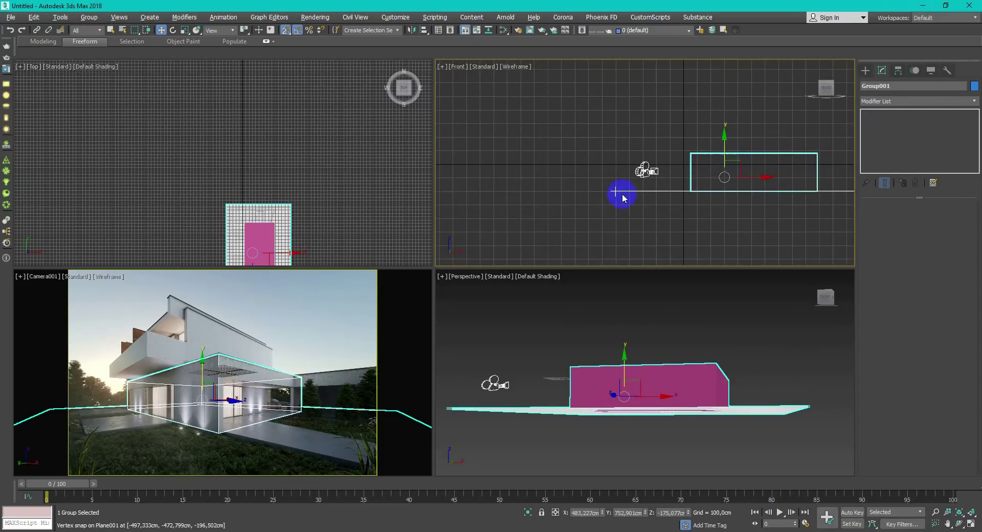
key("s")
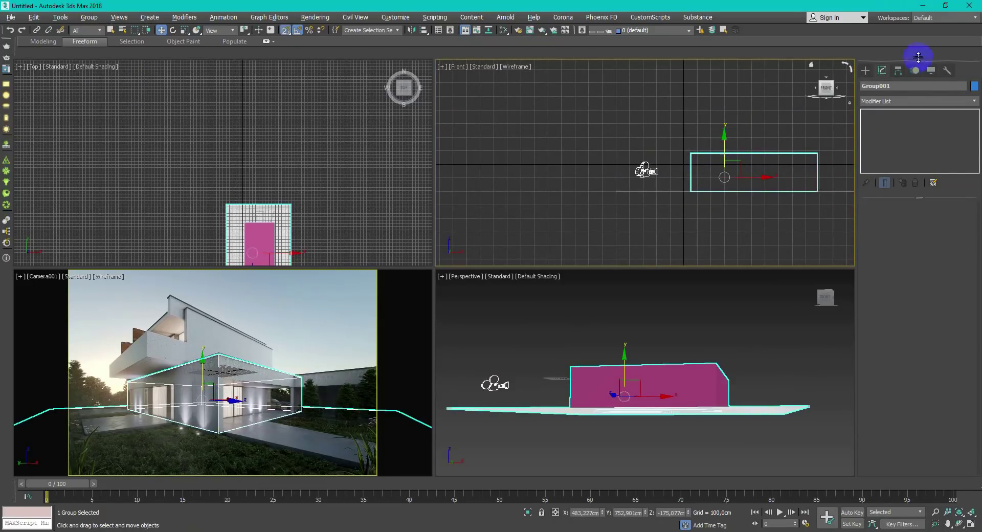
key("Insert")
left_click_drag(750, 153, 693, 189)
left_click(919, 144)
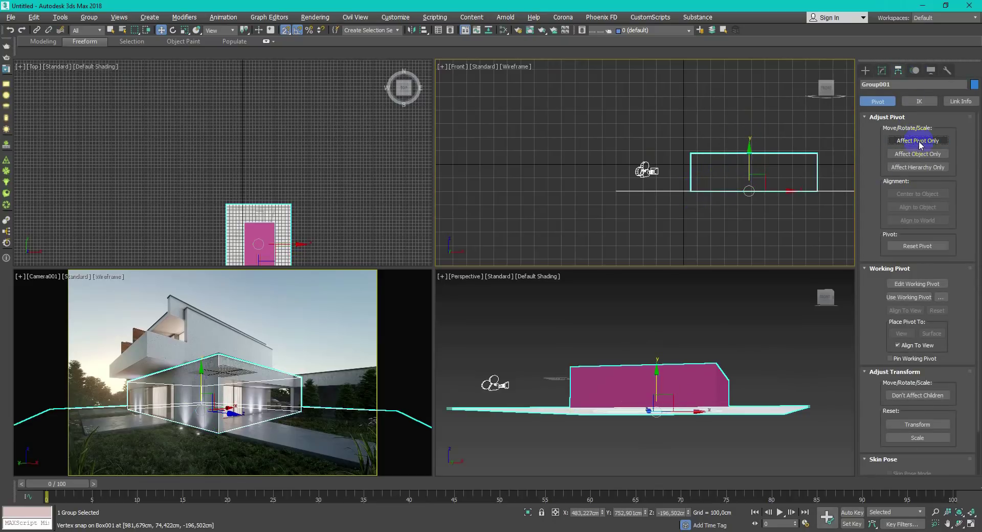
Place the floor plan, box and camera group at Z 0 cm and ungroup it
right_click(688, 512)
left_click(237, 362)
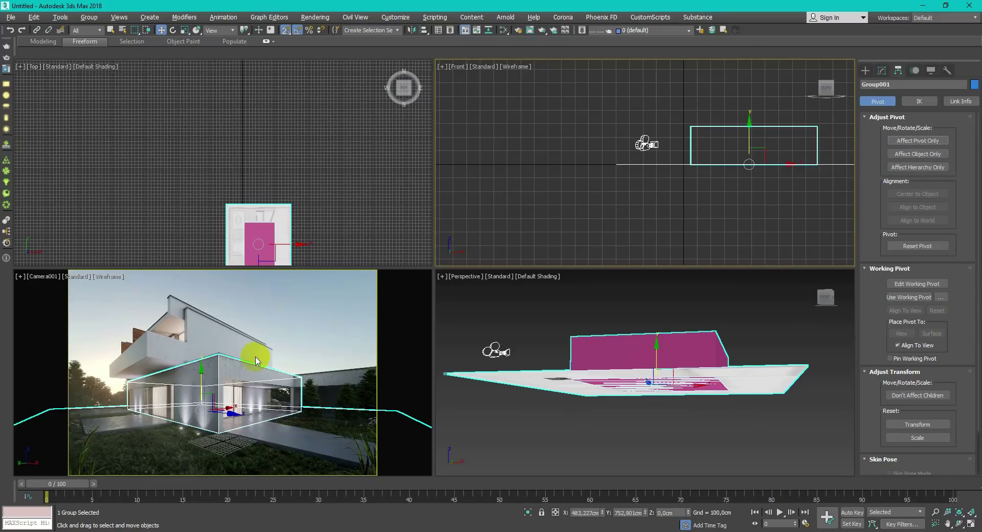
left_click(271, 329)
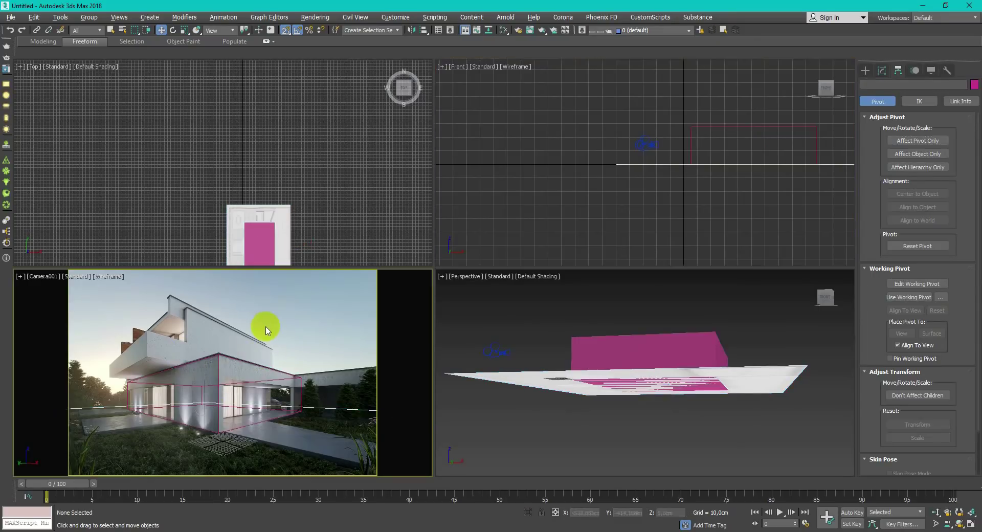
left_click(717, 165)
left_click(89, 17)
left_click(118, 48)
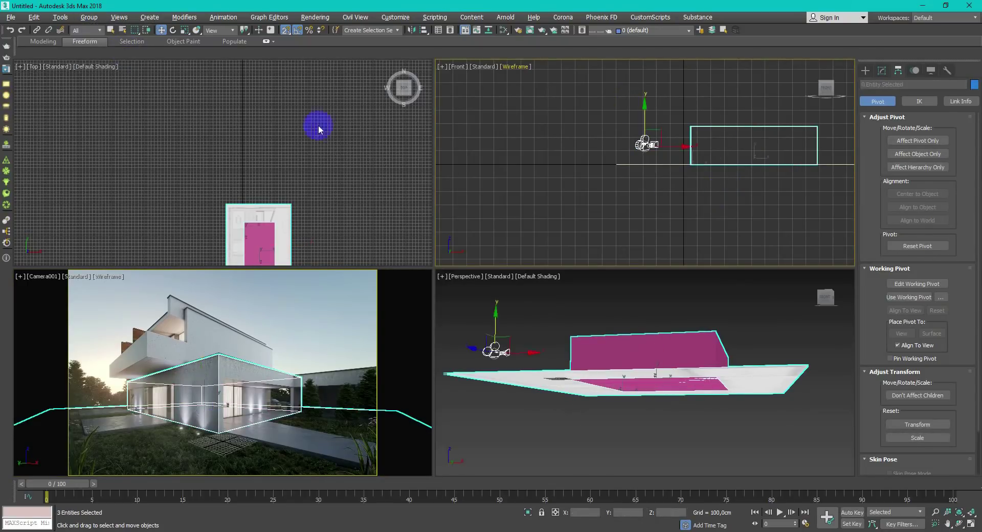
Put the floor plan plane on a new layer named Plans
left_click(640, 205)
left_click(667, 163)
left_click(700, 31)
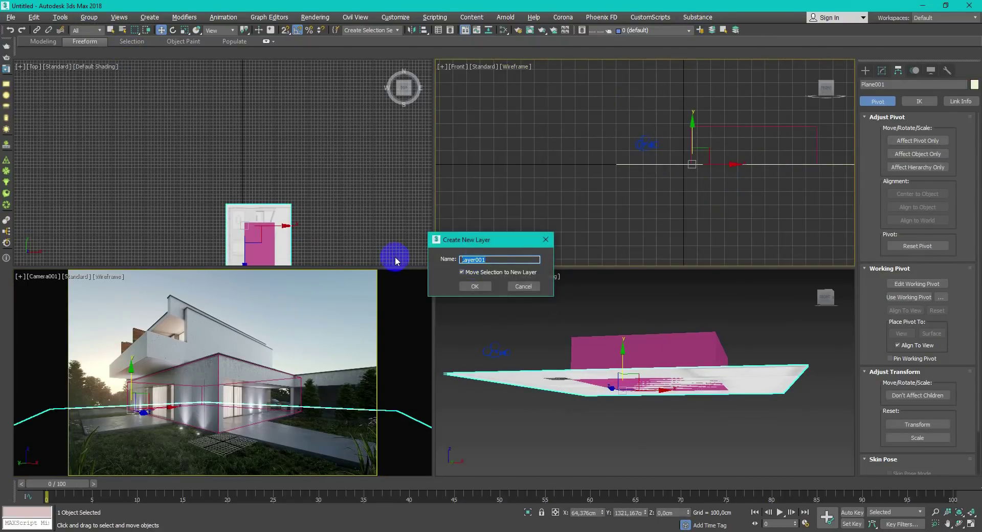
type("Plans")
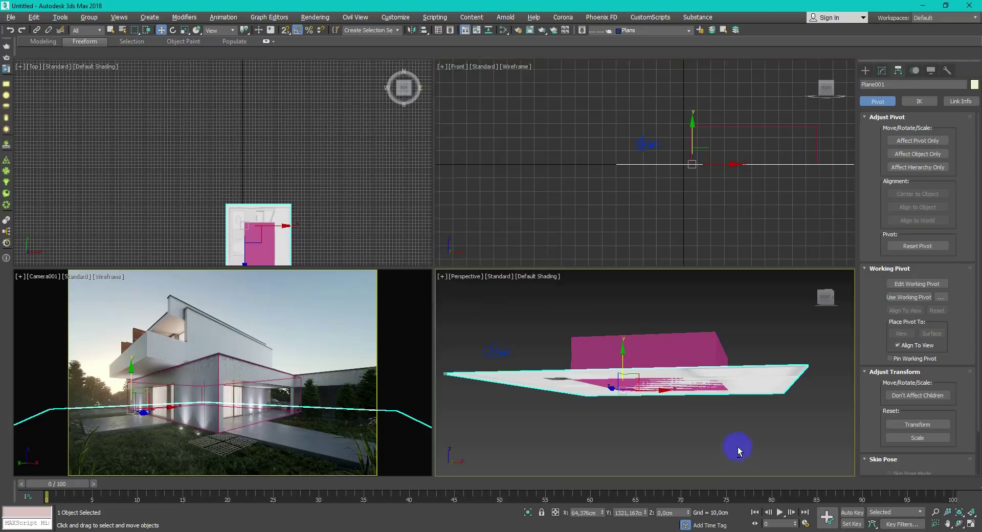
left_click(475, 286)
Freeze the floor plan plane in its object properties, without the frozen gray display
key("alt+w")
middle_click_drag(696, 394, 616, 308, "alt")
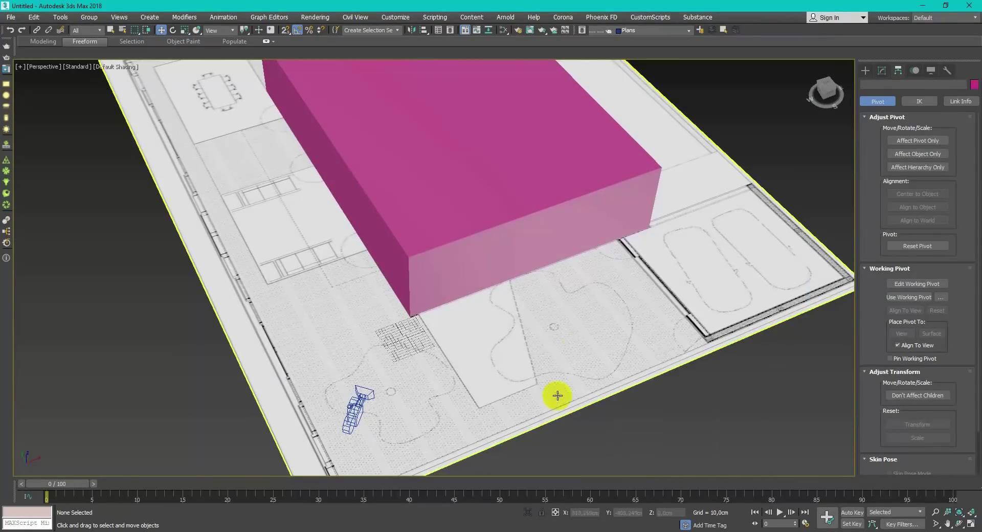
right_click(573, 352)
left_click(621, 452)
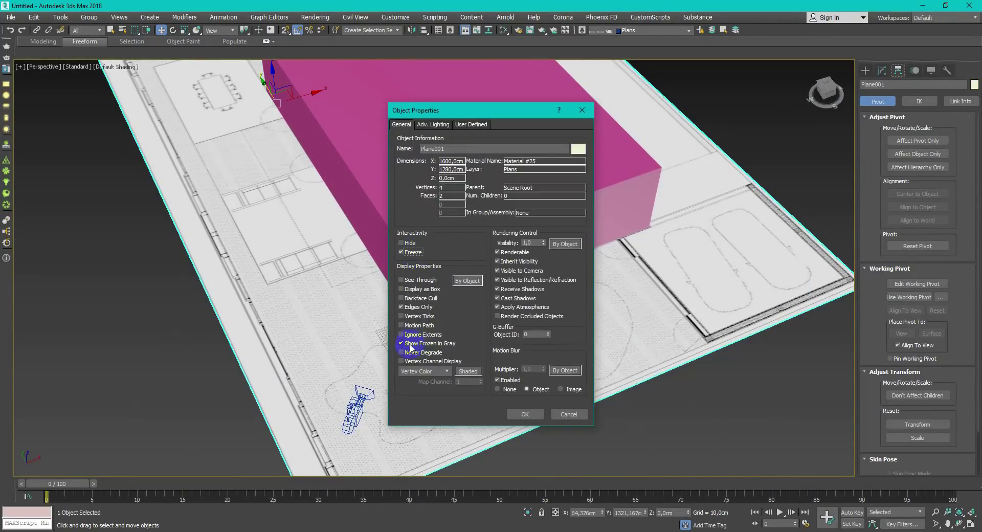
left_click(525, 414)
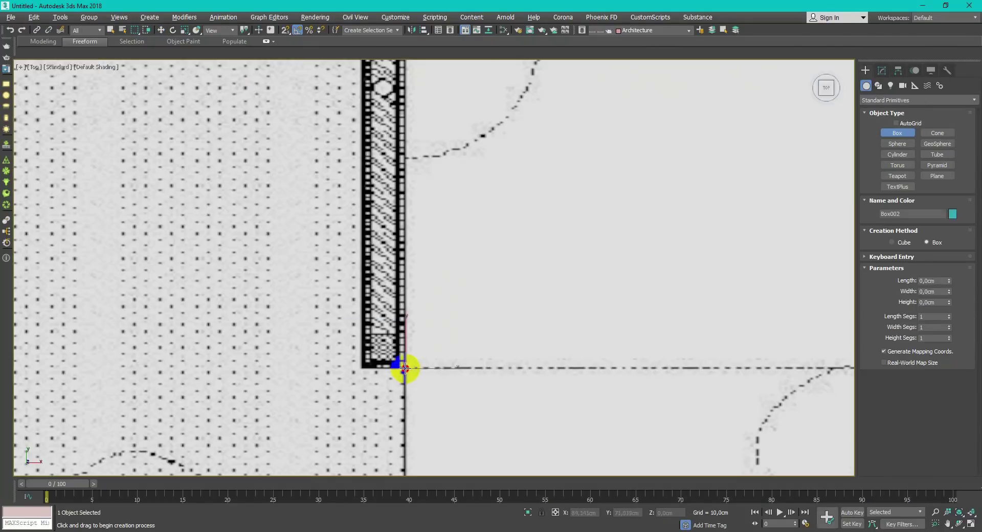
Create a box over the lower storey's long side wall, starting at the front wall corner on the floor plan
scroll(405, 373, "down", 8)
left_click_drag(406, 373, 338, 80)
scroll(354, 67, "up", 8)
left_click(458, 77)
right_click(458, 77)
middle_click_drag(459, 77, 447, 160)
Add an Edit Poly modifier to the wall box and fit its far-end vertices to the floor plan
left_click(881, 70)
key("e")
key("1")
middle_click_drag(359, 180, 401, 217)
left_click_drag(353, 182, 396, 73)
key("1")
key("alt+w")
Raise the wall's top polygon to the lower storey's roof line in the camera view
right_click(630, 388)
right_click(162, 360)
key("alt+w")
key("4")
left_click(286, 354)
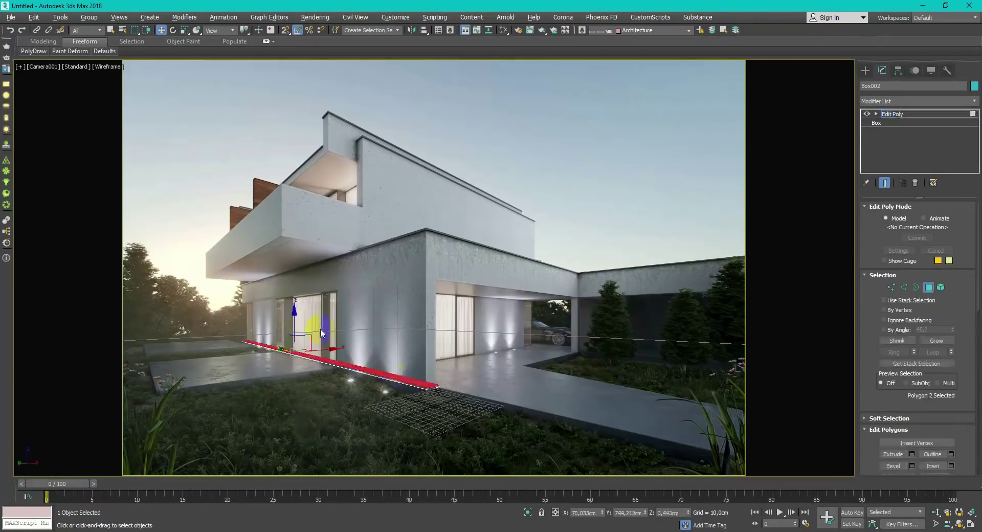
left_click_drag(300, 328, 329, 244)
key("4")
Fit the wall's front-end vertices to the wall corner on the floor plan in the top view
key("alt+w")
key("alt+w")
scroll(373, 336, "down", 4)
key("1")
left_click_drag(373, 335, 392, 358)
scroll(385, 353, "up", 7)
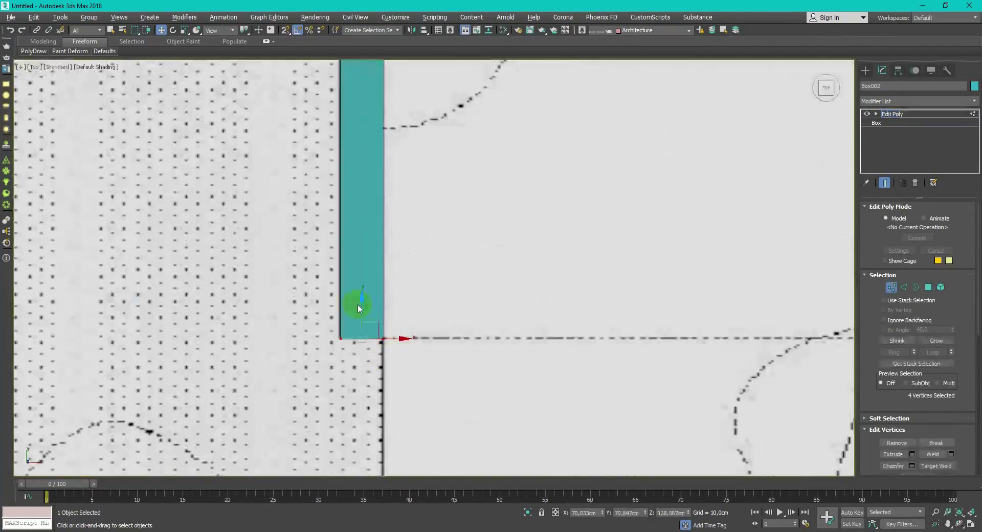
key("1")
key("alt+w")
left_click(358, 312)
key("alt+w")
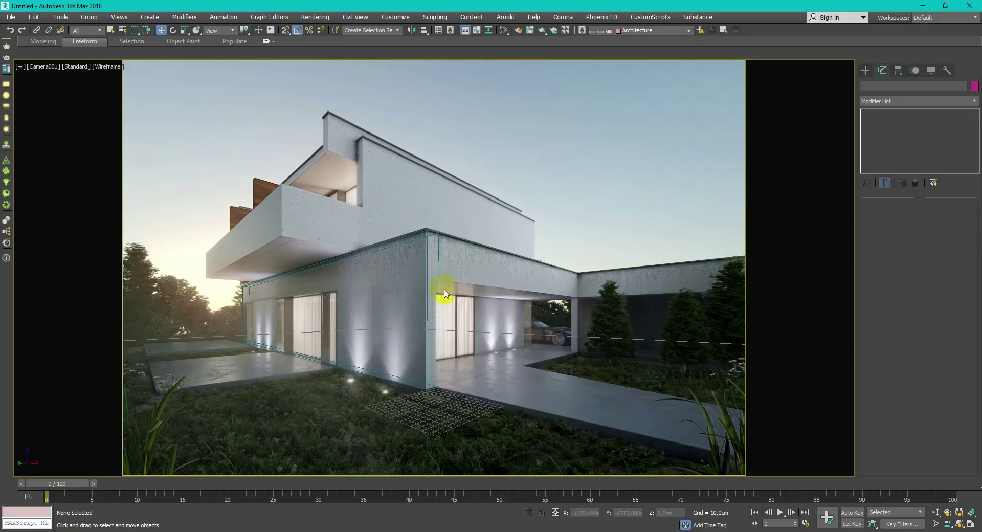
Lower the wall's top vertices to the underside of the roof overhang in the photo
left_click(443, 266)
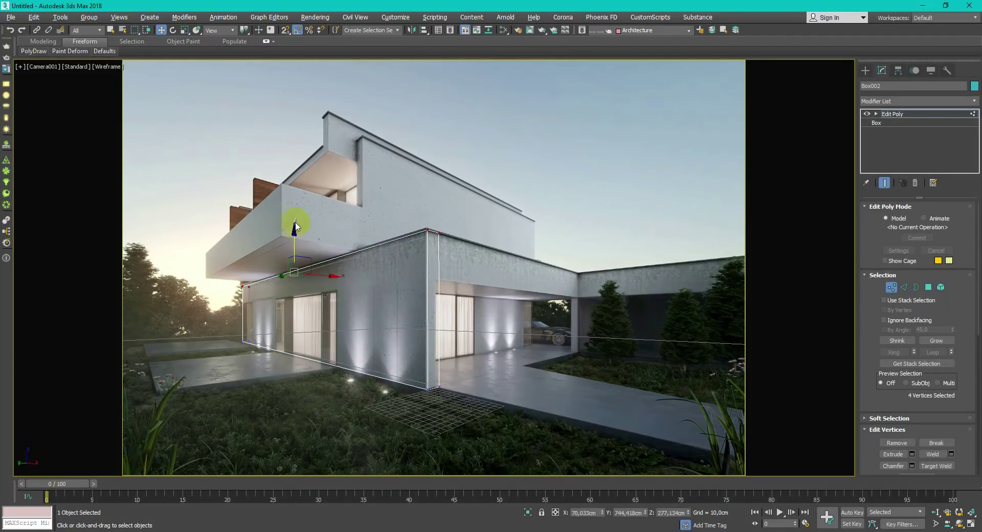
left_click_drag(298, 223, 298, 256)
key("1")
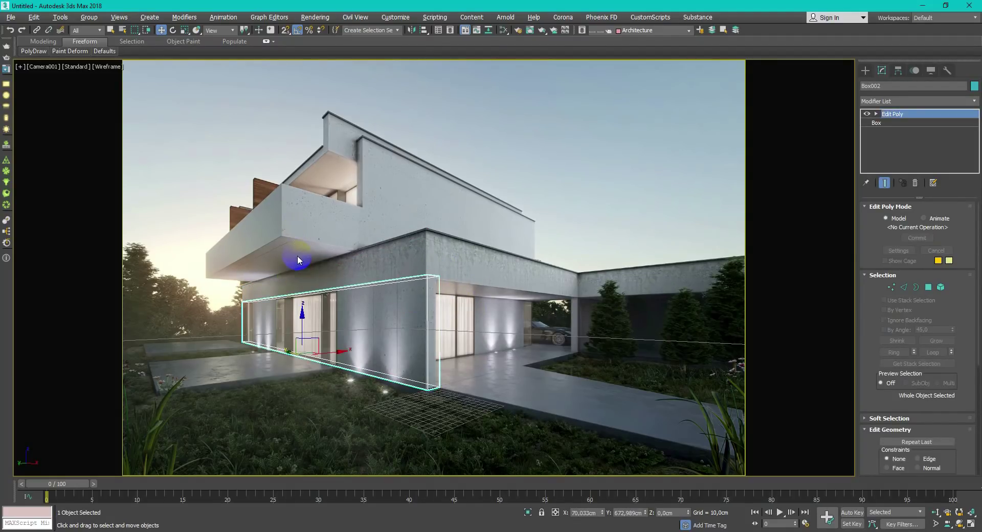
left_click(499, 337)
Clone the side wall with a 90-degree rotation to make a crosswise wall of the lower storey
key("t")
scroll(414, 246, "down", 5)
scroll(397, 271, "up", 8)
left_click(391, 303)
key("e")
left_click_drag(379, 191, 400, 236, "shift")
left_click(495, 310)
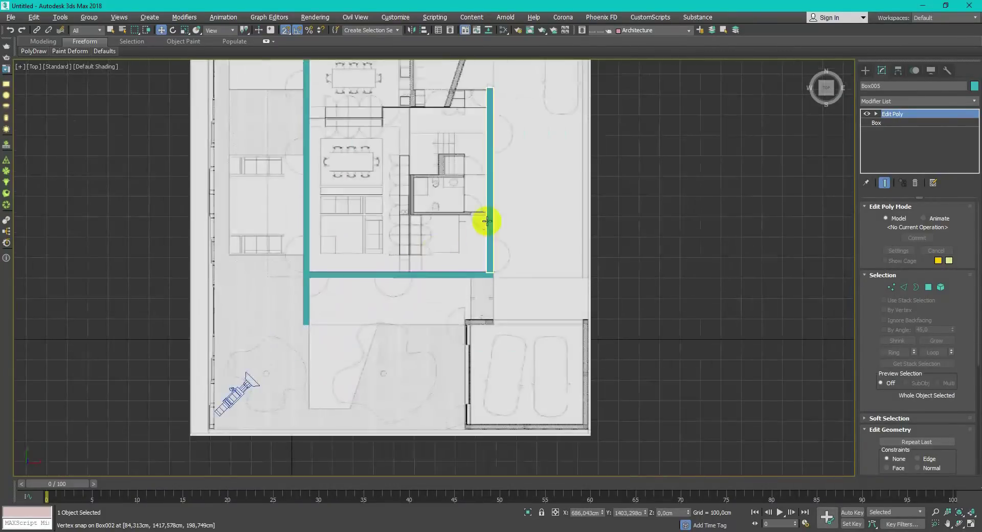
Clone the house's far side wall and snap the copy onto the garage's courtyard-side wall on the plan
left_click_drag(487, 219, 466, 362, "shift")
left_click(494, 310)
scroll(416, 344, "up", 7)
left_click_drag(347, 293, 348, 307)
Shorten the cloned wall by moving its house-side end vertices to the garage corner
middle_click_drag(350, 217, 426, 345)
scroll(425, 344, "down", 3)
key("1")
left_click_drag(404, 134, 450, 166)
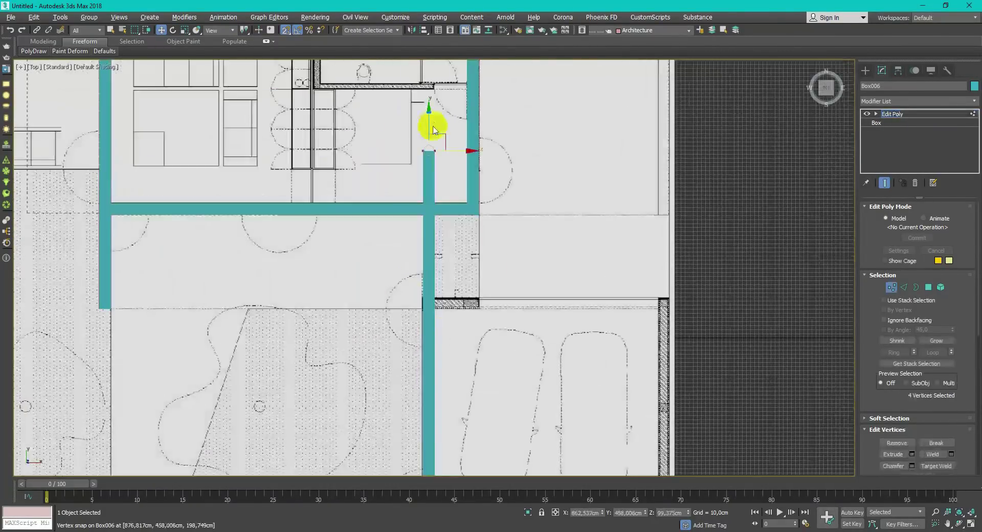
left_click_drag(432, 125, 421, 298)
key("1")
Clone the crosswise house wall and snap the copy onto the garage wall facing the house
scroll(417, 259, "down", 2)
left_click(397, 224)
left_click_drag(395, 213, 596, 307, "shift")
left_click(494, 310)
scroll(450, 319, "up", 2)
mouse_move(388, 309)
left_mouse_down()
mouse_move(423, 273)
mouse_move(377, 221)
left_mouse_up()
Shorten the garage's crosswise wall by moving its end vertices to the garage's outer side
scroll(430, 281, "up", 5)
scroll(377, 222, "down", 4)
key("1")
left_click_drag(839, 255, 788, 307)
mouse_move(812, 278)
left_mouse_down()
mouse_move(523, 283)
mouse_move(622, 298)
mouse_move(638, 282)
left_mouse_up()
key("1")
Clone the garage's courtyard-side wall and snap the copy onto the garage's outer side wall
scroll(324, 356, "up", 2)
scroll(271, 306, "down", 6)
mouse_move(254, 322)
left_mouse_down("shift")
mouse_move(443, 331)
mouse_move(412, 307)
left_mouse_up("shift")
left_click(494, 310)
scroll(411, 271, "up", 8)
left_click_drag(382, 242, 421, 237)
Clone the garage's crosswise wall to close the garage's opposite end, snapped between its two side walls
scroll(532, 169, "down", 6)
left_click(447, 186)
left_click_drag(518, 162, 445, 342, "shift")
left_click(493, 314)
scroll(352, 335, "up", 5)
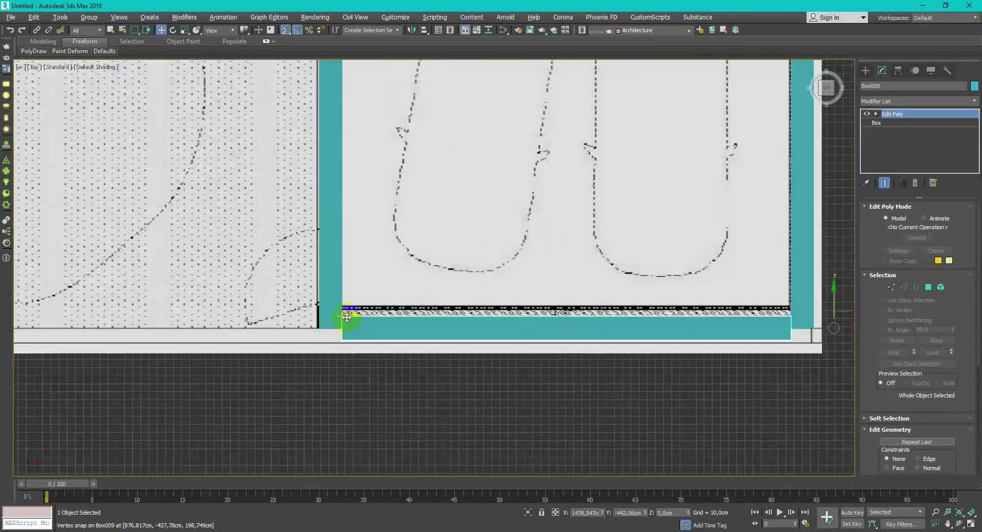
scroll(347, 318, "down", 5)
key("c")
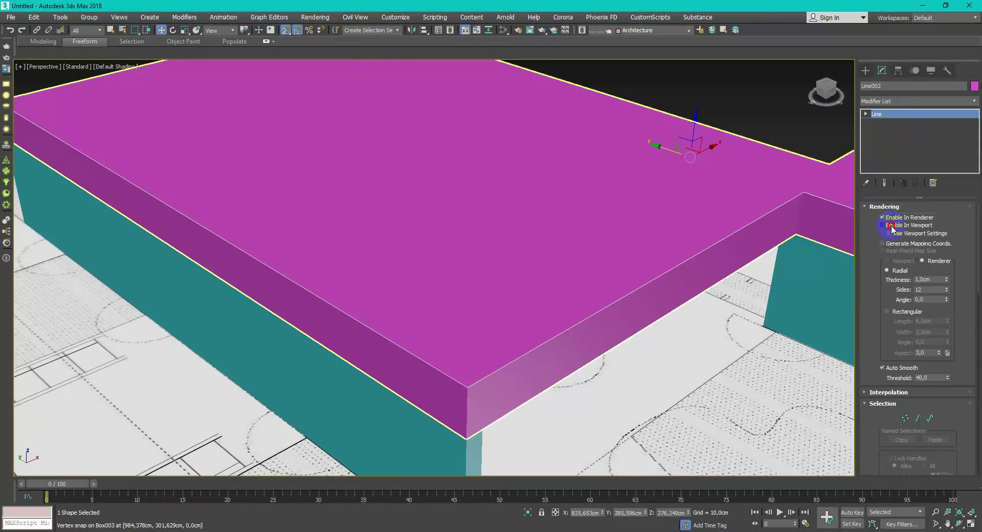
Show the roof outline line in the viewport with a 3 × 3 cm rectangular profile and color it blue
left_click(883, 225)
scroll(684, 213, "down", 4)
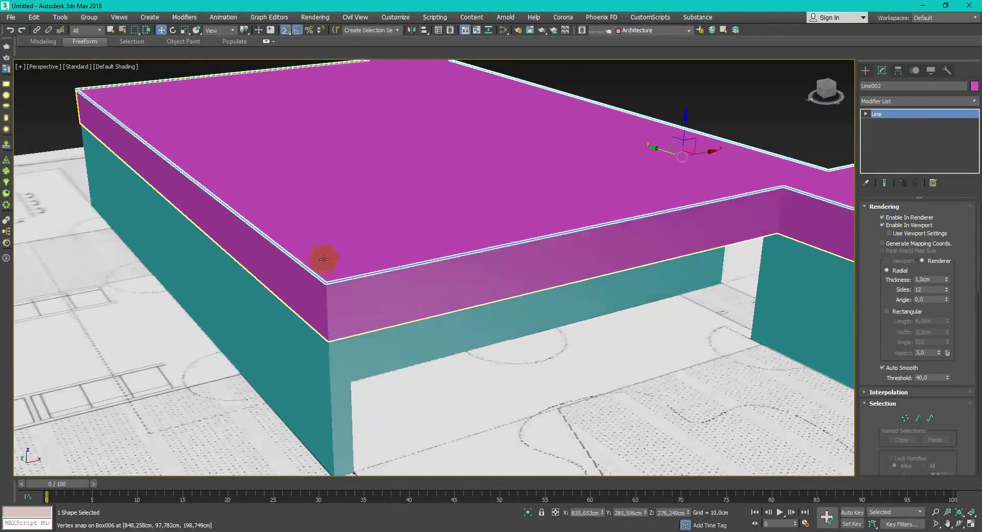
scroll(315, 267, "up", 2)
left_click(913, 313)
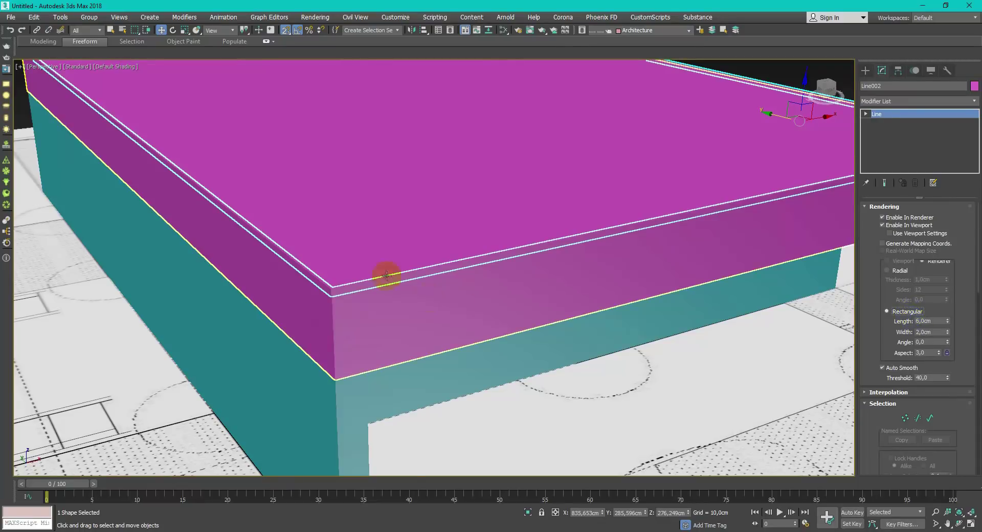
scroll(331, 256, "up", 2)
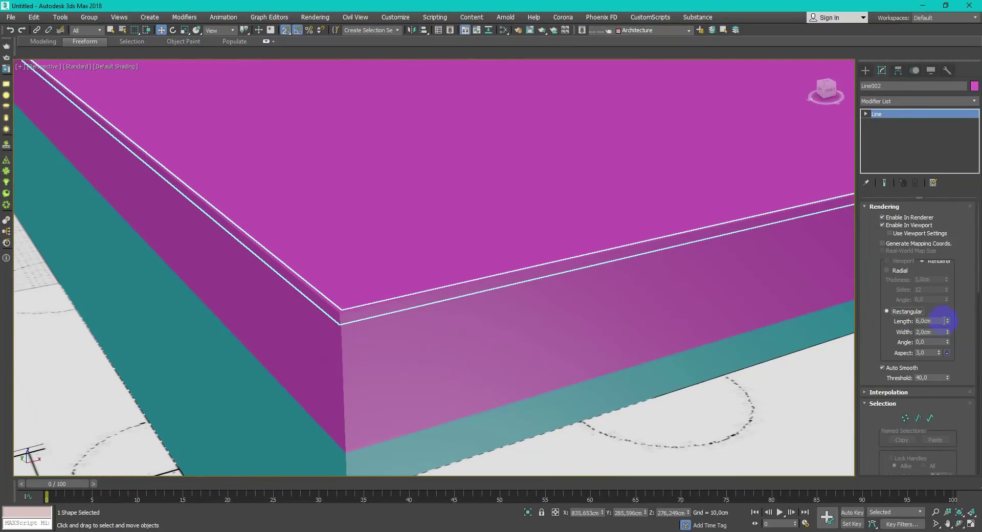
key("Tab")
type("3")
key("Return")
middle_click_drag(484, 356, 474, 356)
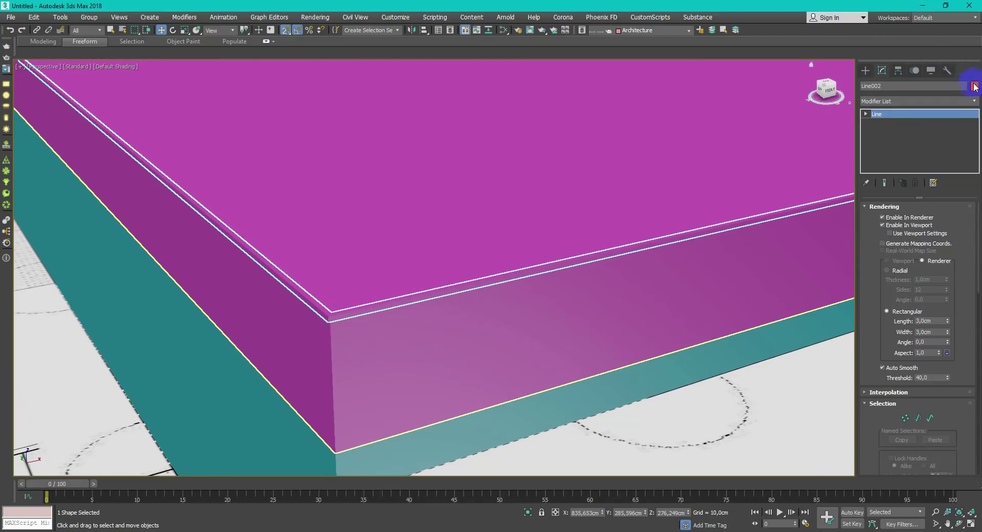
left_click(974, 86)
left_click(541, 327)
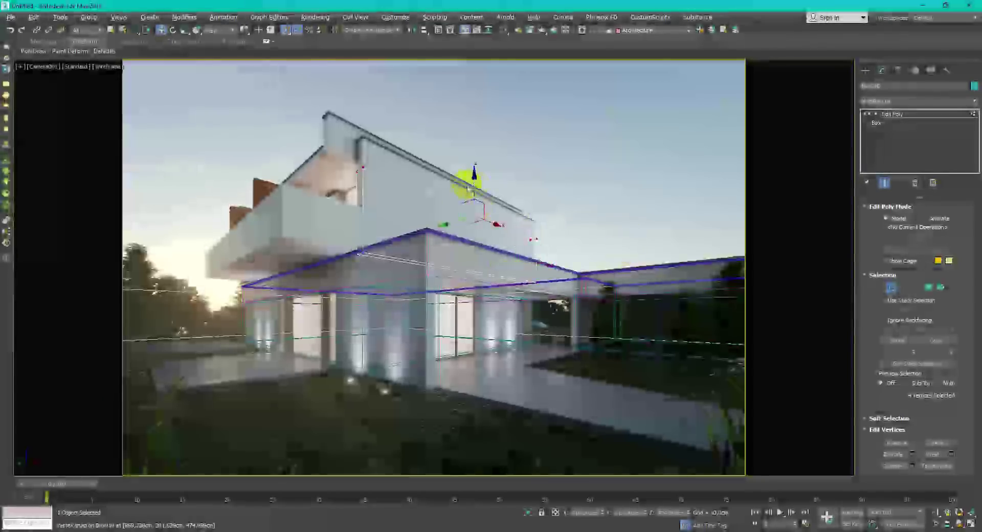
Add an edge loop to the upper-storey side wall at balcony parapet height and extrude its lower end polygon toward the balcony front
left_click(377, 199)
key("2")
right_click(456, 236)
left_click(365, 275)
left_click(443, 313)
left_click_drag(473, 200, 473, 213)
key("4")
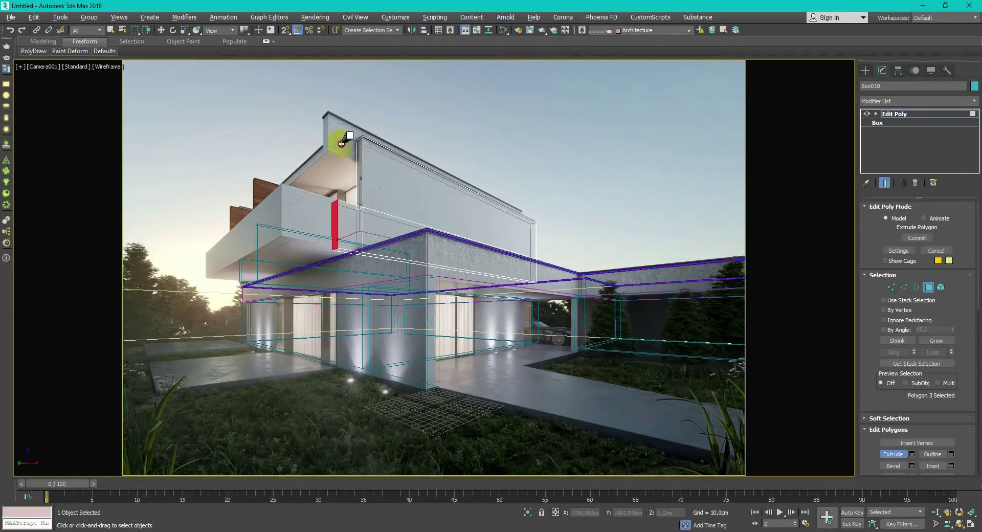
key("2")
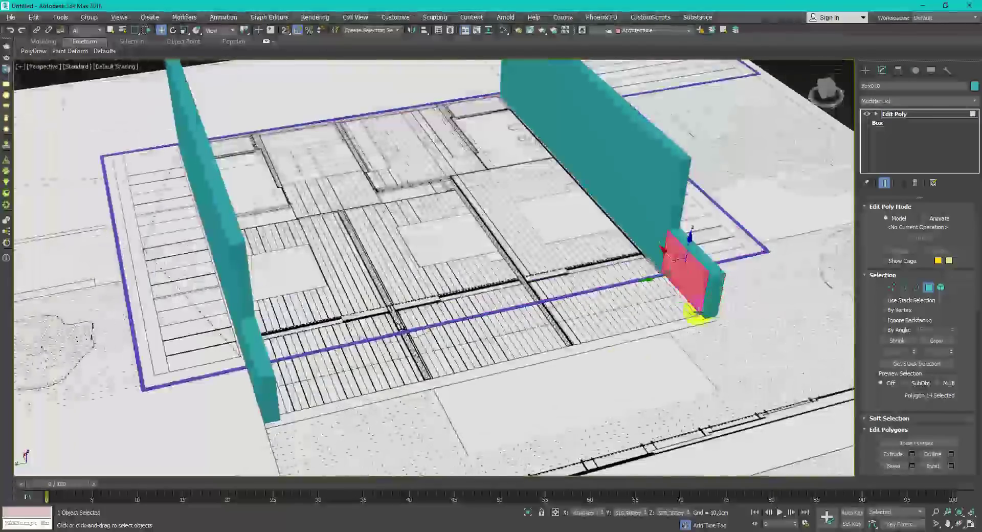
Fit the vertices at the parapet's front corner to the balcony outline on the plan in the top view
key("alt+w")
key("alt+w")
scroll(397, 293, "up", 10)
scroll(350, 216, "down", 4)
key("1")
left_click_drag(401, 369, 457, 215)
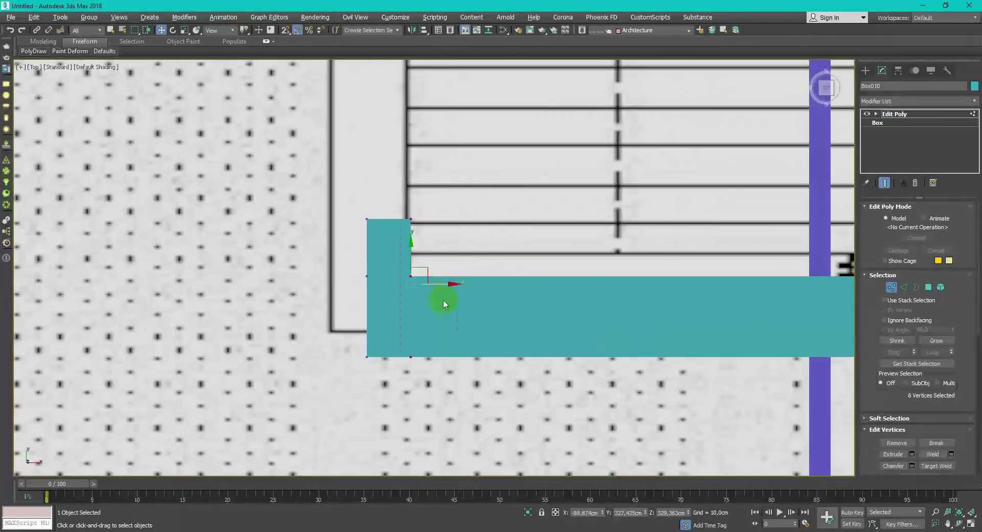
key("alt+w")
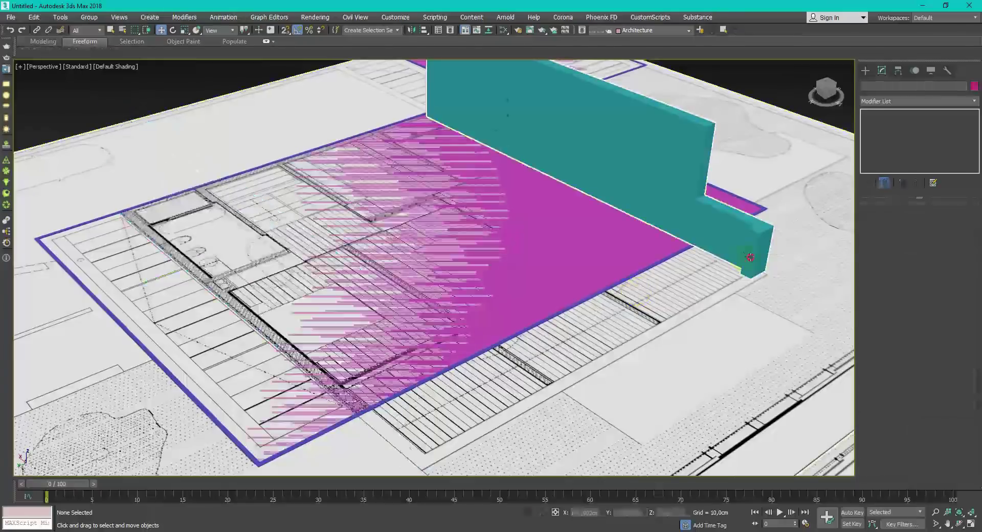
Extend the parapet's return polygon along the balcony front
left_click(750, 257)
key("4")
left_click_drag(750, 257, 589, 344)
middle_click_drag(589, 344, 486, 296, "alt")
Add a Symmetry modifier on the X axis and move its mirror plane to the middle of the balcony front
left_click(949, 103)
type("sym")
left_click(892, 313)
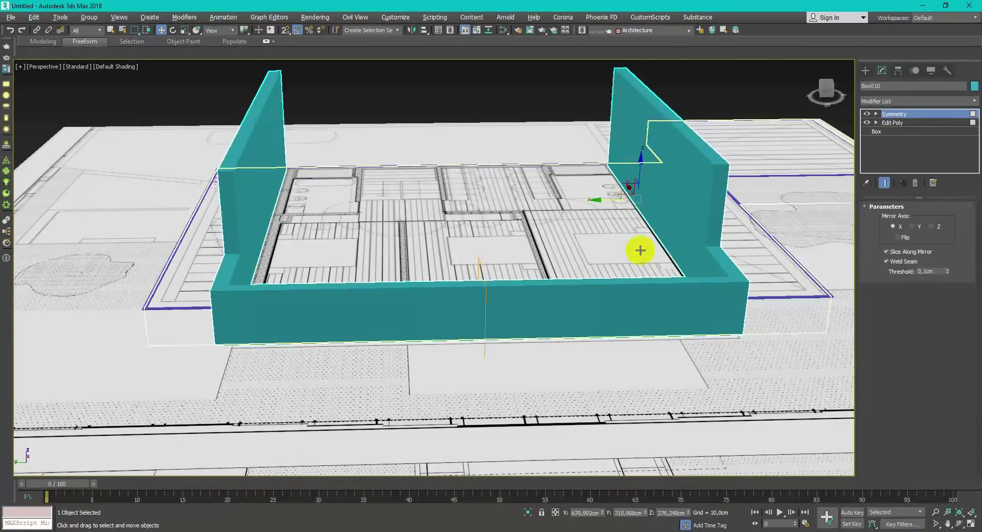
middle_click_drag(640, 250, 670, 252, "alt")
key("1")
left_click_drag(482, 340, 489, 339)
middle_click_drag(489, 340, 484, 316, "alt")
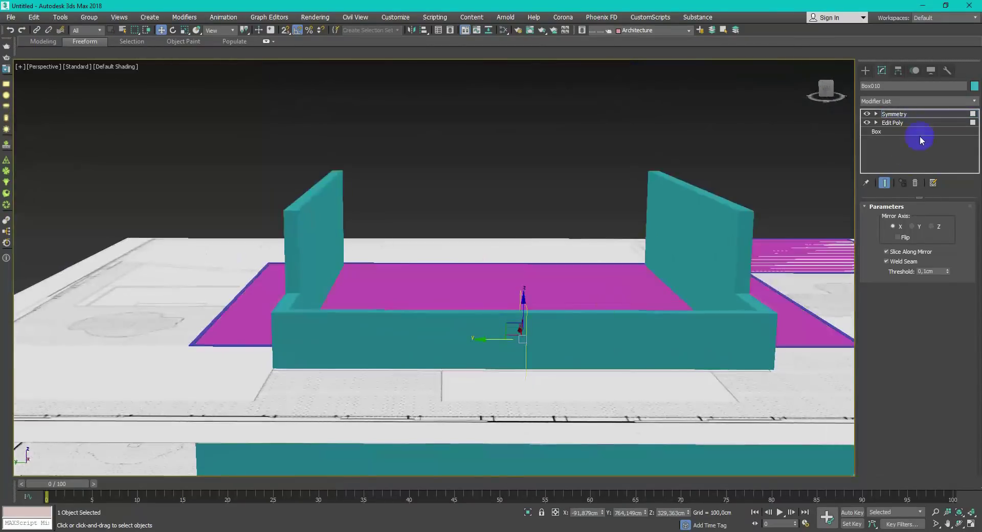
Add an Edit Poly modifier above the Symmetry and remove the seam edges at the middle of the balcony parapet
left_click(935, 112)
left_click(946, 102)
type("eeee")
key("Return")
key("2")
key("F3")
left_click_drag(549, 272, 500, 411)
left_click_drag(599, 290, 576, 408, "alt")
key("ctrl+BackSpace")
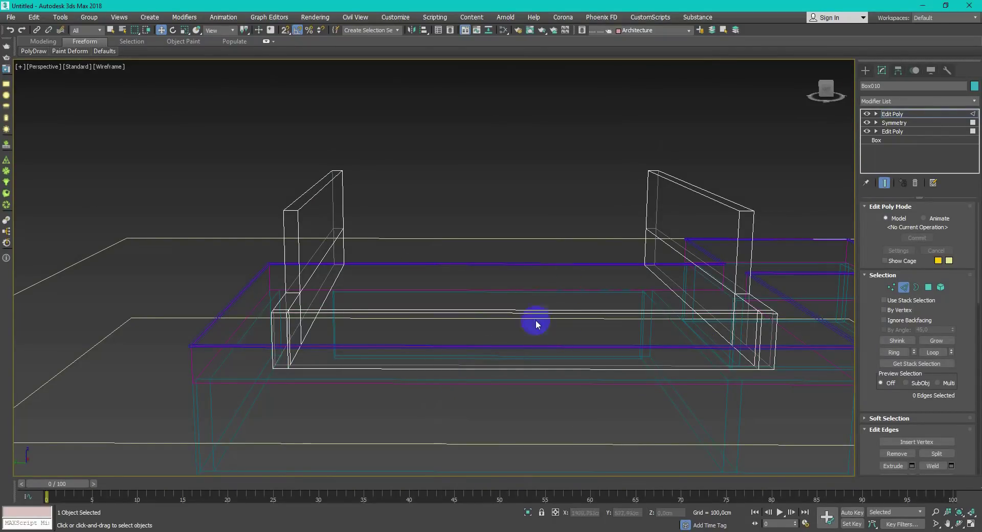
key("F3")
key("1")
middle_click_drag(545, 318, 540, 306, "alt")
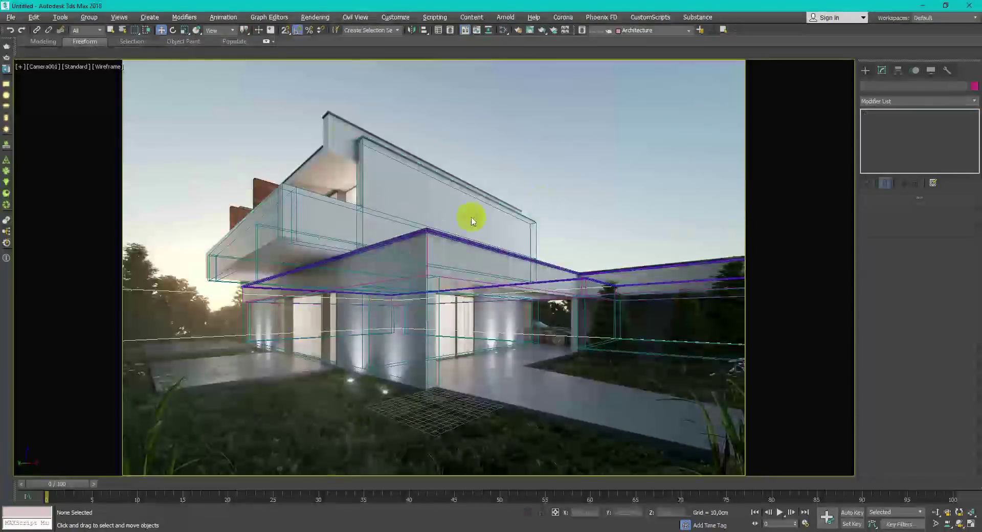
Clone a wall and snap the copy beside the upper-storey side wall in the top view
left_click(505, 226)
key("ctrl+v")
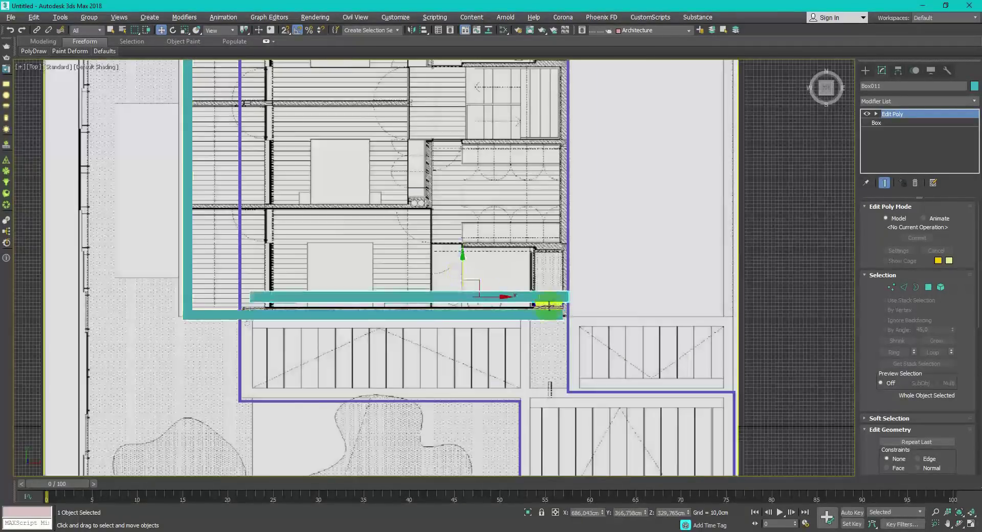
scroll(548, 306, "up", 2)
left_click_drag(586, 298, 576, 314)
Fit the cloned wall's height to the upper roof fascia in the photo by moving its vertices
key("c")
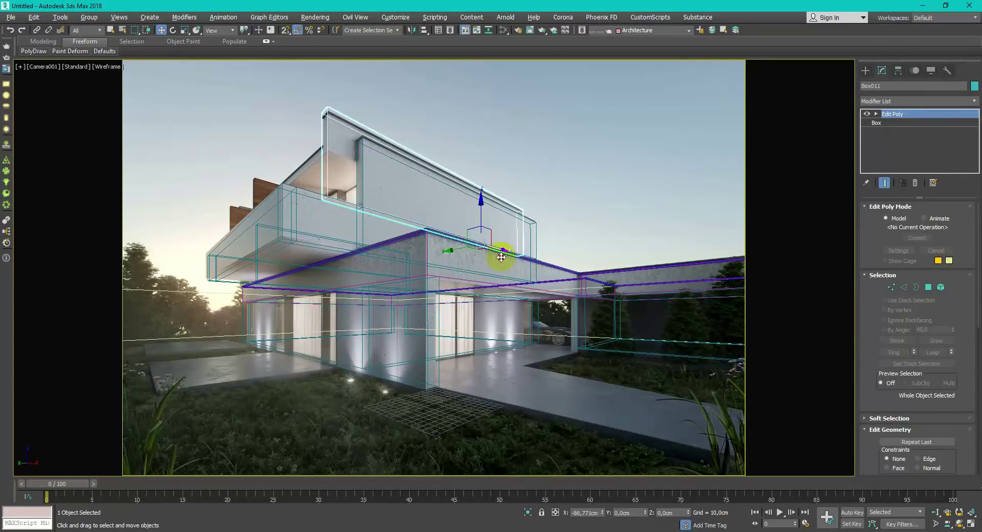
key("1")
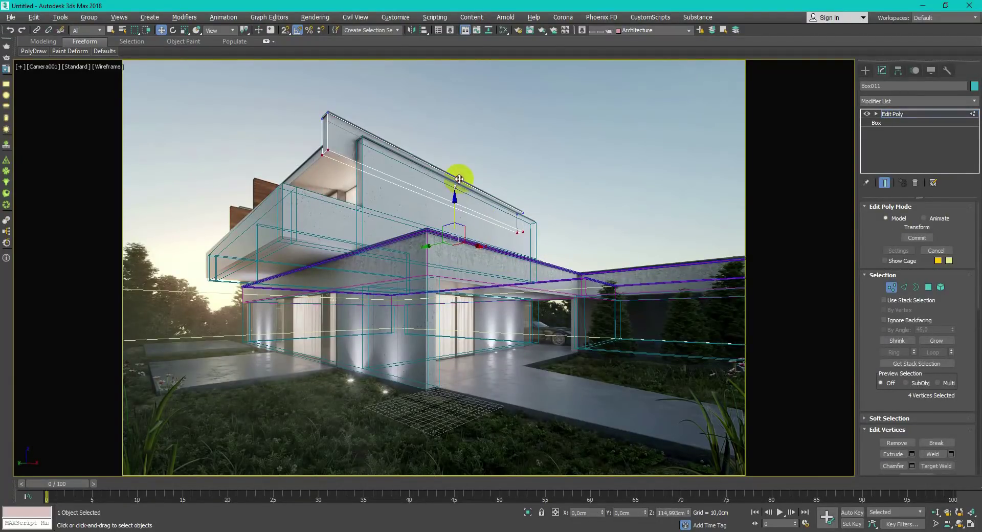
key("1")
Select the ring of vertical edges on the upper roof's side fascia and connect them with a lengthwise edge loop
key("alt+w")
right_click(698, 348)
key("alt+w")
key("alt+w")
right_click(346, 280)
key("alt+w")
key("2")
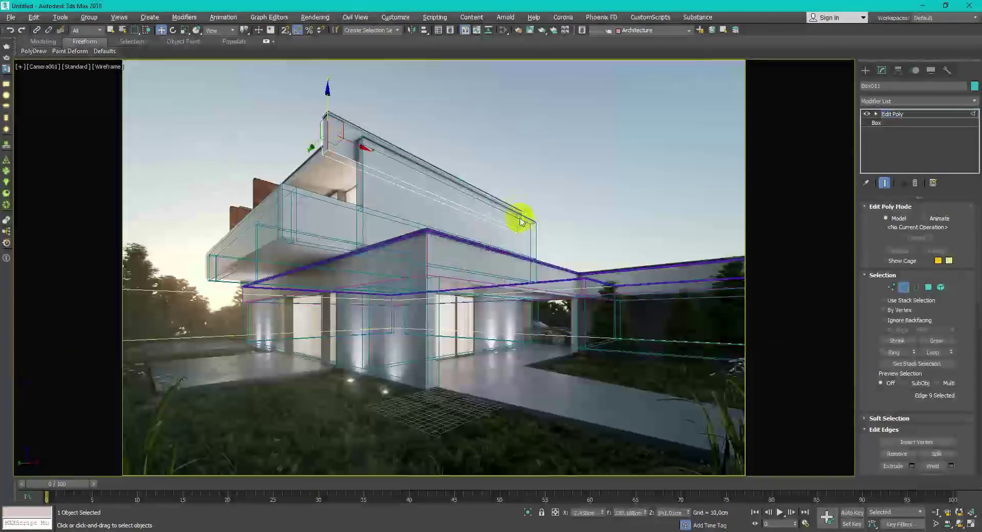
left_click(521, 222)
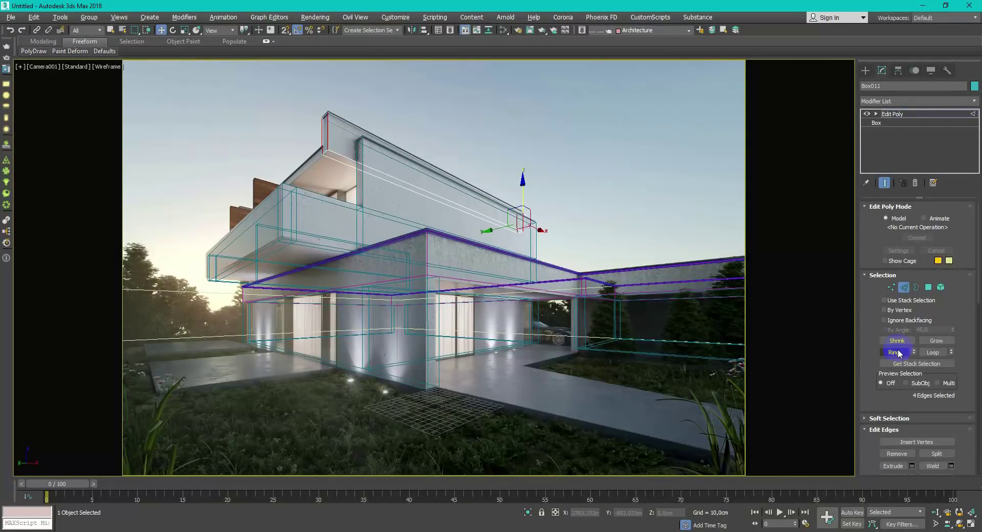
left_click_drag(456, 167, 455, 174)
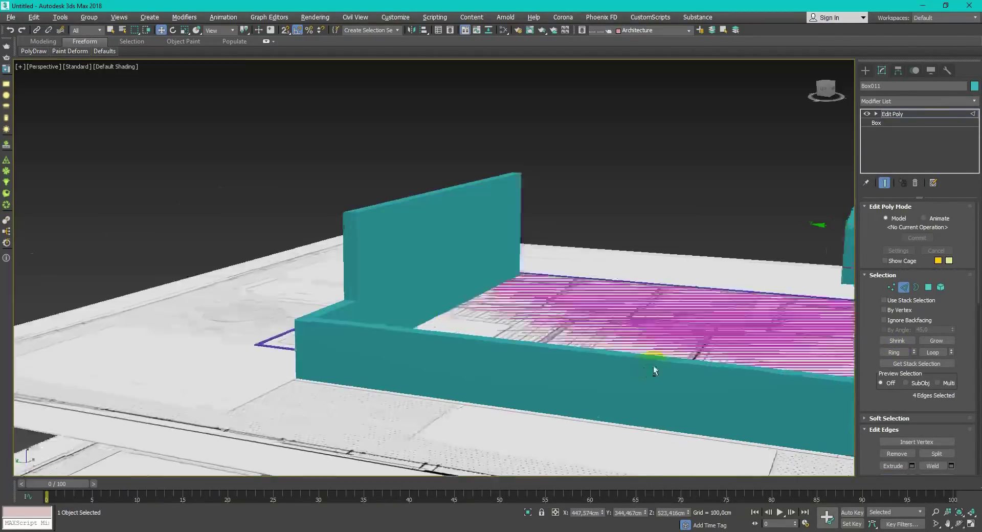
Extrude the lower inner polygon of the side fascia inward towards the middle of the plan to form the roof slab
middle_click_drag(653, 365, 628, 292, "alt")
key("c")
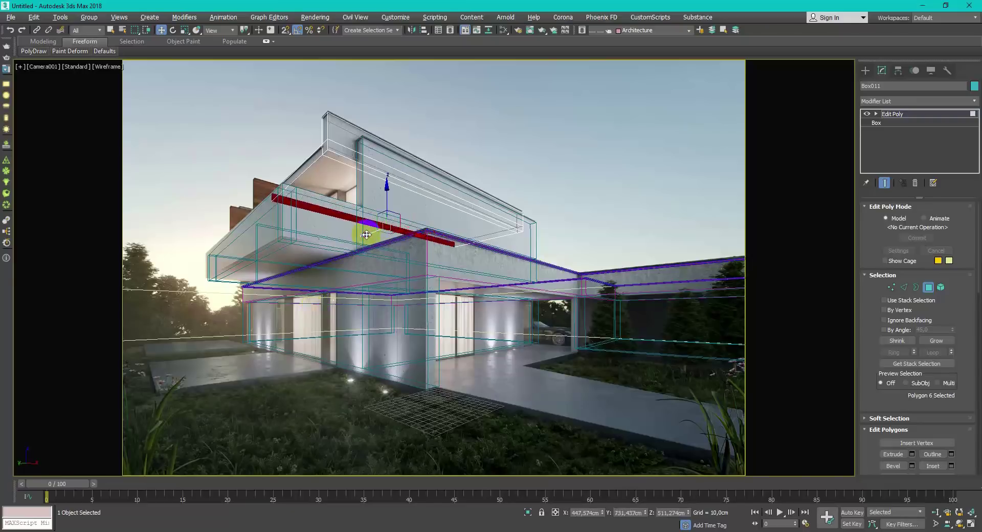
key("p")
key("F3")
middle_click_drag(367, 234, 548, 372, "alt")
key("t")
key("F3")
scroll(271, 215, "up", 2)
key("p")
key("F3")
Add a Symmetry modifier on the X axis to the roof piece and adjust its mirror plane to span both side walls
left_click(935, 101)
type("sy")
key("Return")
key("1")
left_click_drag(456, 310, 449, 310)
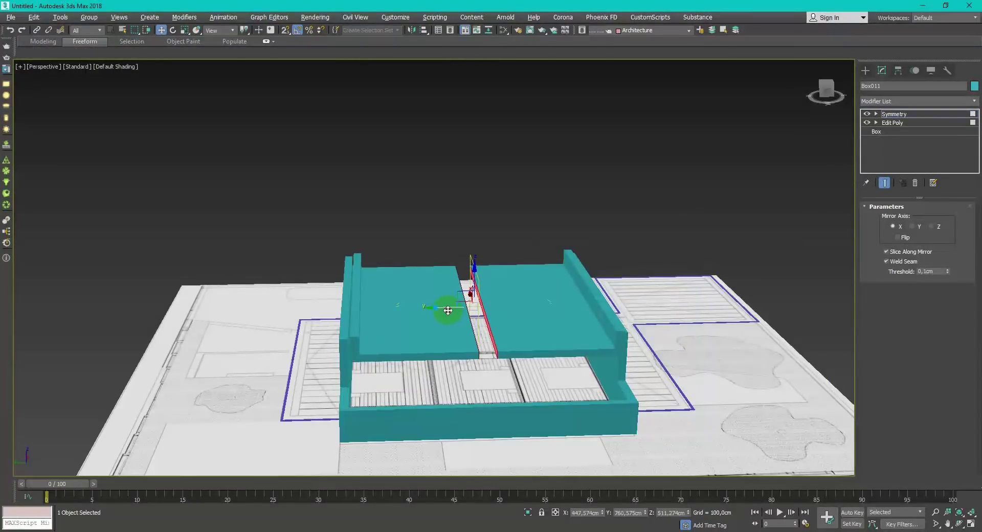
key("alt+w")
key("ctrl+z")
middle_click_drag(629, 366, 532, 324, "alt")
key("alt+w")
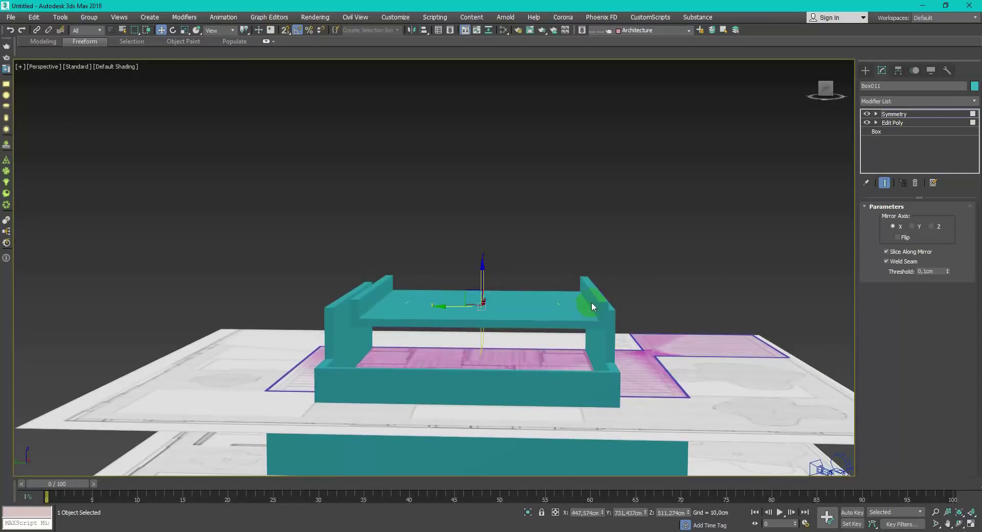
key("e")
key("1")
middle_click_drag(591, 305, 573, 328, "alt")
left_click_drag(289, 243, 387, 333)
Start a Line in the top view and trace the ground-floor platform from the front terrace around the dining terrace
key("t")
key("F3")
key("s")
scroll(588, 162, "up", 5)
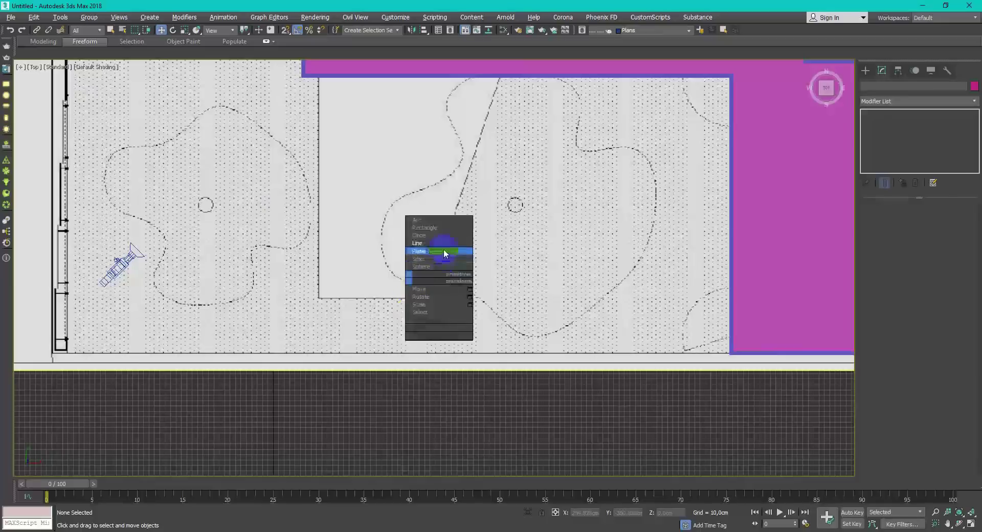
left_click(439, 256)
left_click(429, 299)
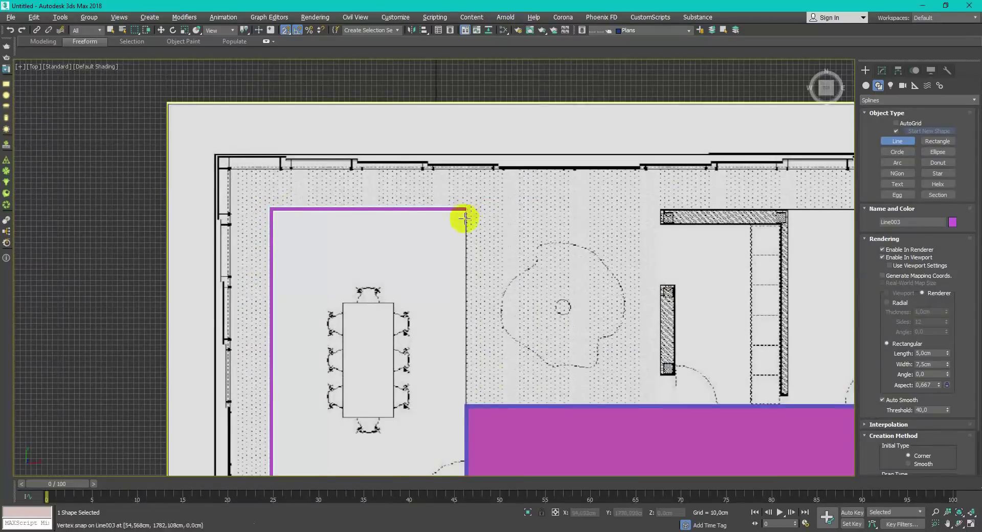
middle_click_drag(491, 439, 324, 275)
scroll(324, 274, "up", 4)
left_click(272, 215)
Continue the platform outline along the house and around the car area and front path, back to the starting point
scroll(272, 215, "down", 2)
middle_click_drag(818, 241, 473, 248)
scroll(412, 254, "down", 3)
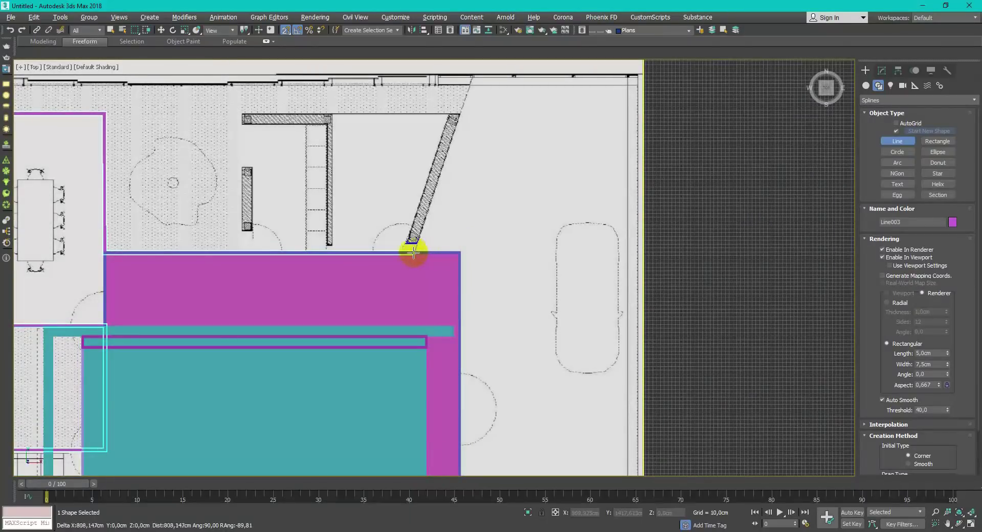
left_click(627, 90, "shift")
scroll(628, 91, "down", 2)
middle_click_drag(610, 407, 598, 324)
scroll(613, 326, "up", 4)
scroll(645, 292, "down", 3)
middle_click_drag(639, 461, 638, 266)
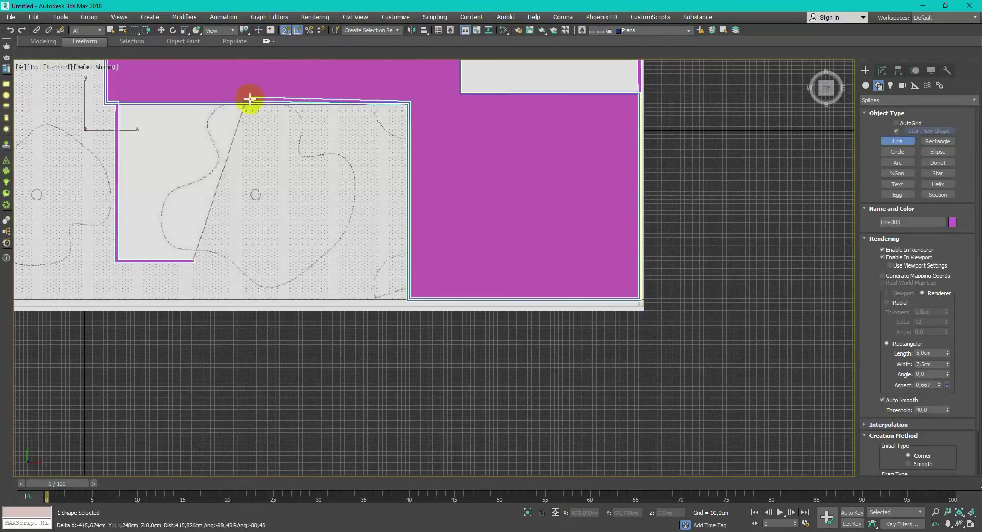
key("Return")
Isolate the traced platform outline, delete the surplus vertex and leave isolation
key("1")
key("alt+q")
scroll(632, 105, "down", 4)
middle_click_drag(530, 193, 476, 268)
left_click(480, 263)
key("Delete")
scroll(504, 284, "down", 4)
scroll(290, 199, "up", 4)
key("p")
left_click(529, 513)
Add an Extrude modifier to the platform outline and adjust its amount downward to match the platform thickness in the photo
left_click(900, 101)
type("ex")
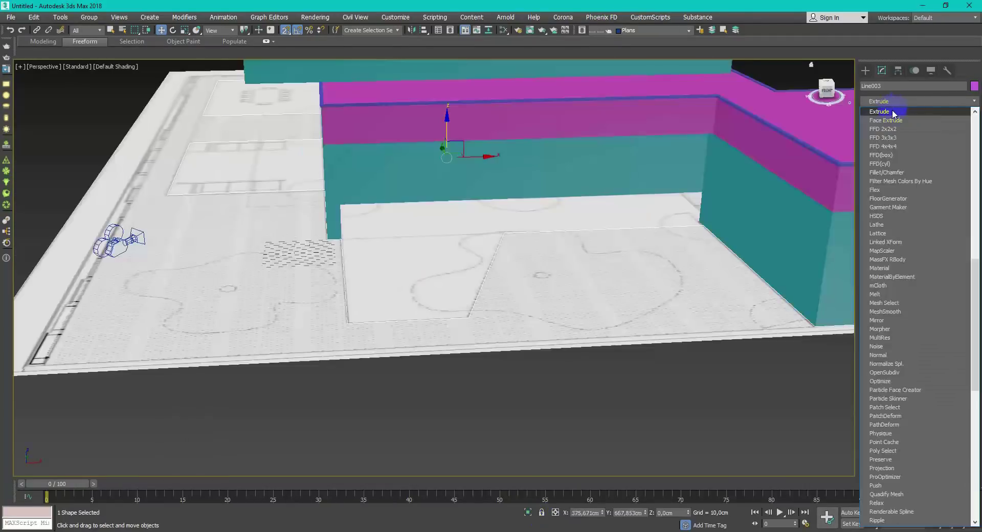
left_click(893, 114)
scroll(567, 204, "down", 2)
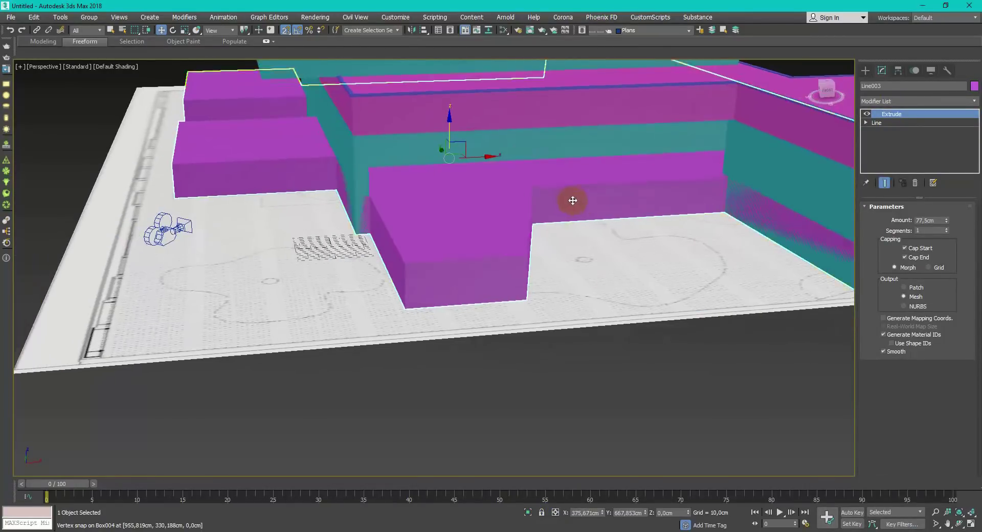
key("alt+w")
right_click(329, 417)
key("alt+w")
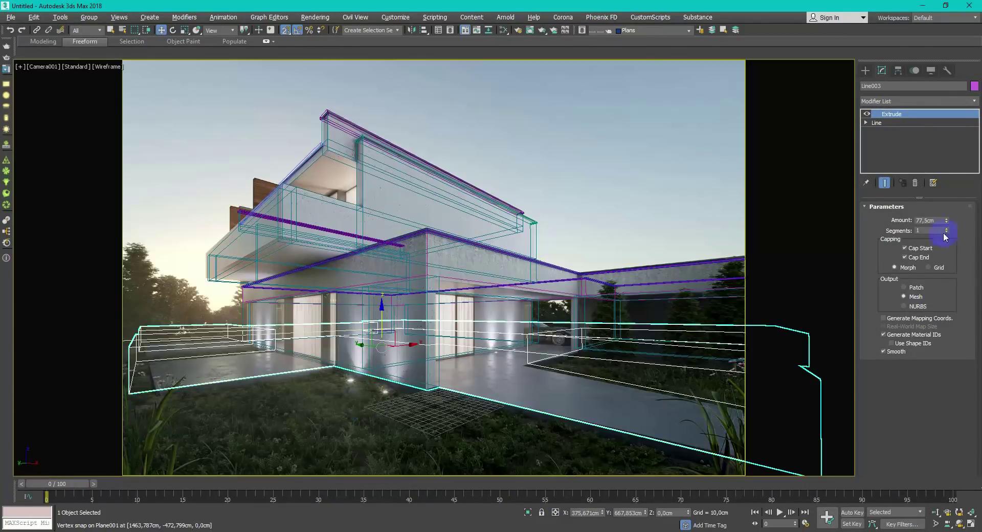
right_click(947, 221)
left_click_drag(948, 222, 953, 250)
Connect the ring of horizontal edges on the ground-floor side wall and align the new edges with the window opening in the photo
left_click(428, 358)
key("2")
left_click(362, 369)
key("alt+r")
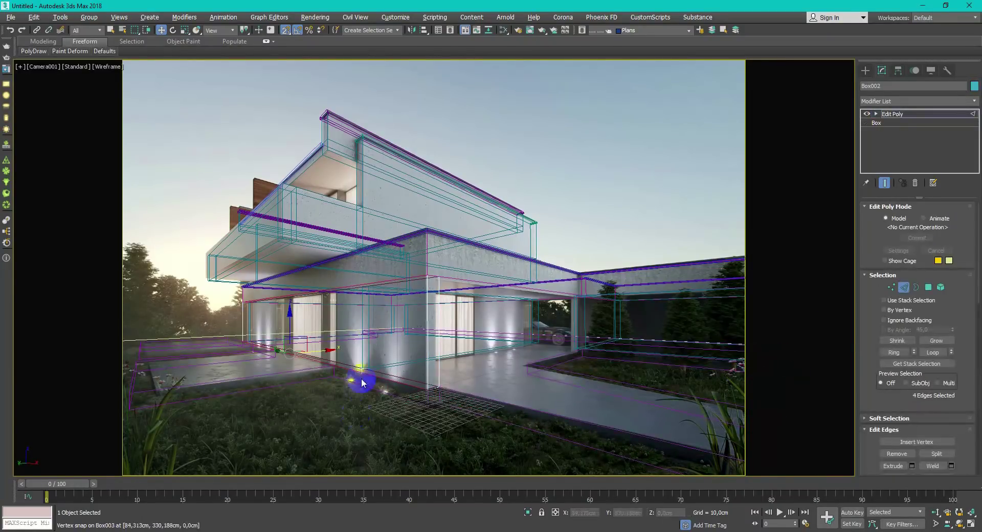
right_click(347, 335)
left_click(326, 373)
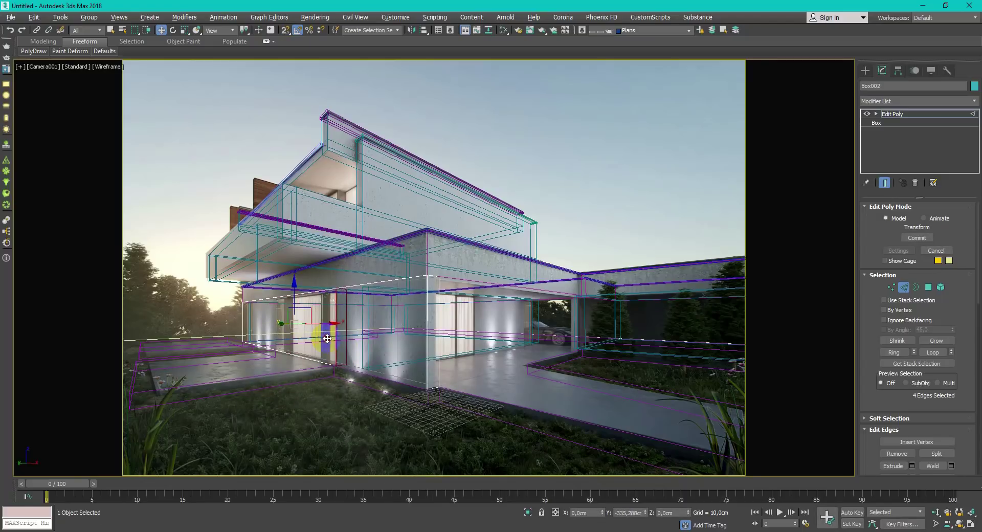
left_click_drag(293, 420, 281, 377)
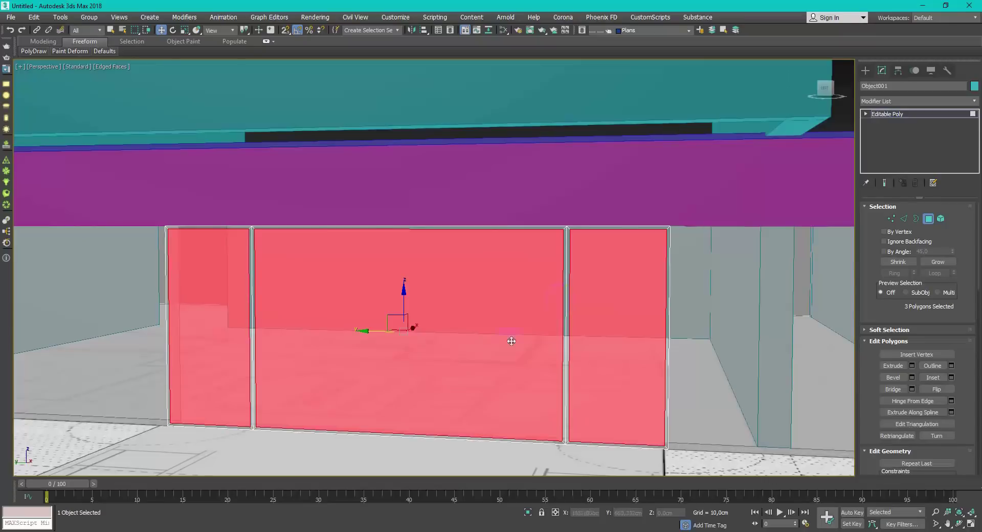
Extrude the central panel polygon of the ground-floor window inward to give the frame depth
scroll(511, 341, "down", 2)
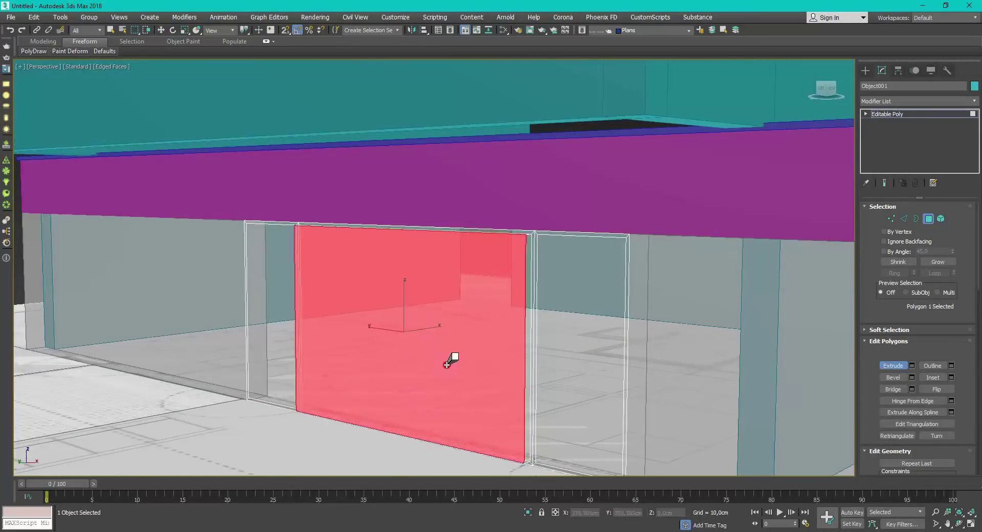
key("F3")
left_click(427, 375)
key("F3")
middle_click_drag(426, 376, 369, 332, "alt")
left_click_drag(445, 325, 450, 324)
middle_click_drag(394, 360, 467, 372, "alt")
middle_click_drag(467, 372, 578, 347)
Inset the recessed central window polygon and detach it as a separate object for the glass
left_click(951, 378)
left_click(438, 306)
middle_click_drag(441, 327, 455, 337, "alt")
left_click(951, 377)
left_click(439, 303)
middle_click_drag(438, 307, 388, 312, "alt")
scroll(944, 335, "down", 3)
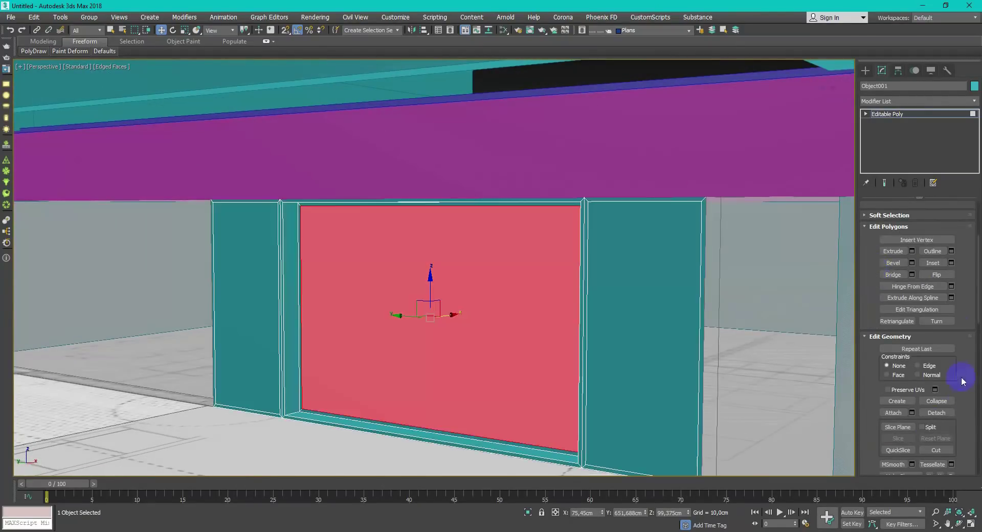
left_click(938, 321)
left_click(530, 289)
Select both side panel polygons of the window frame and detach them together as a separate object
middle_click_drag(481, 324, 548, 294)
left_click(321, 307)
middle_click_drag(321, 307, 360, 321, "alt")
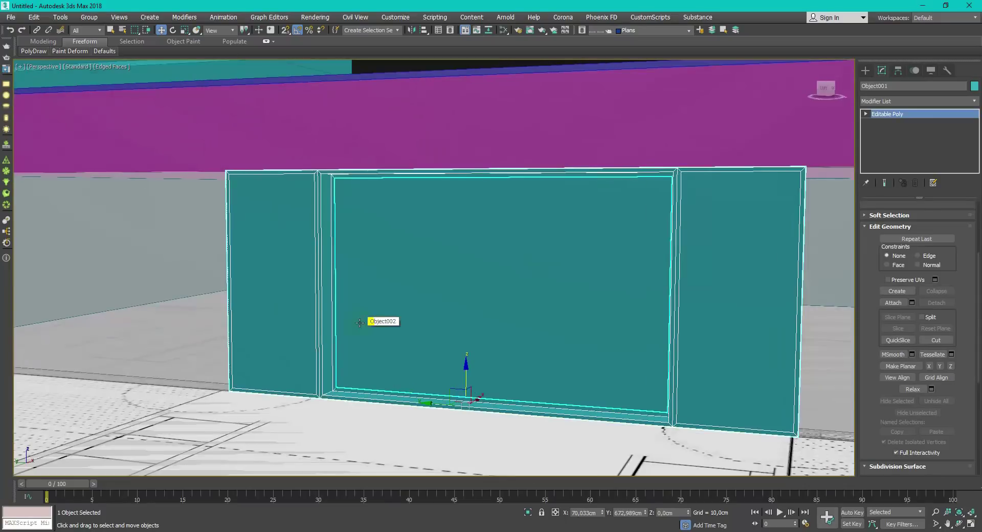
middle_click_drag(716, 282, 701, 276)
key("4")
left_click(703, 276)
middle_click_drag(259, 288, 557, 300, "alt")
left_click(160, 266, "ctrl")
scroll(974, 378, "down", 3)
left_click(937, 261)
left_click(531, 289)
key("4")
Inset both detached side panel polygons by 7 cm to form the door frames
left_click(658, 303)
key("4")
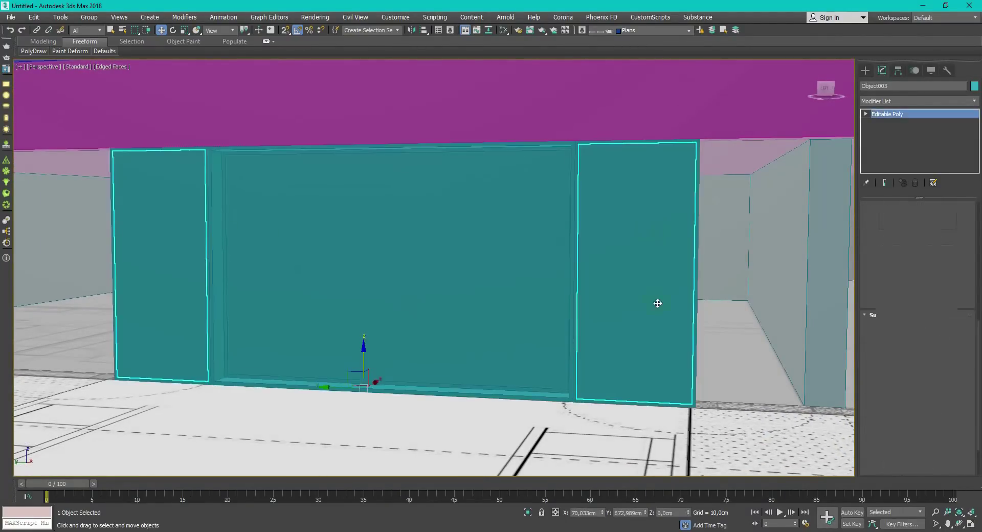
scroll(967, 276, "up", 5)
left_click(951, 290)
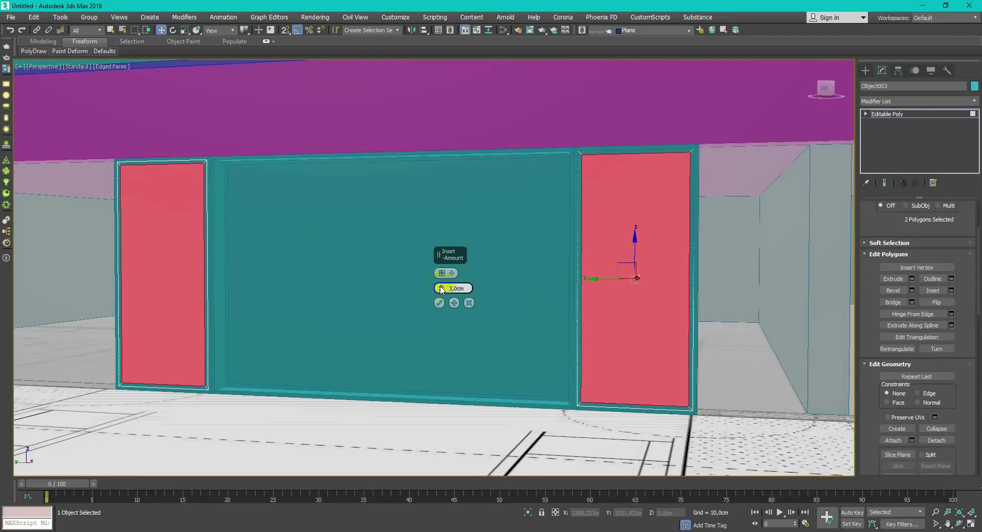
type("5")
key("Return")
scroll(579, 252, "up", 3)
key("Return")
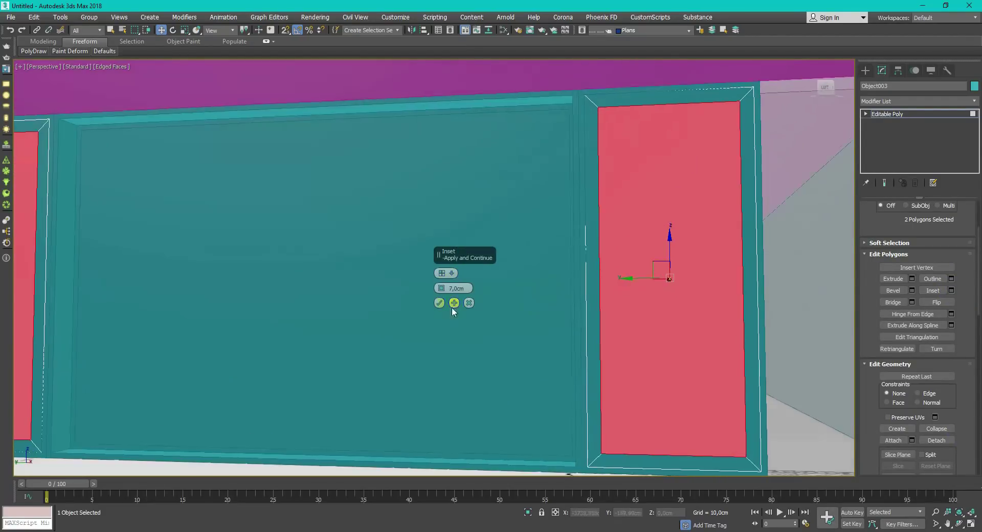
left_click(440, 303)
Scale the inset polygons of both side panels to adjust the width of their surrounding frames
middle_click_drag(441, 305, 448, 296, "alt")
key("r")
left_click_drag(702, 307, 703, 313)
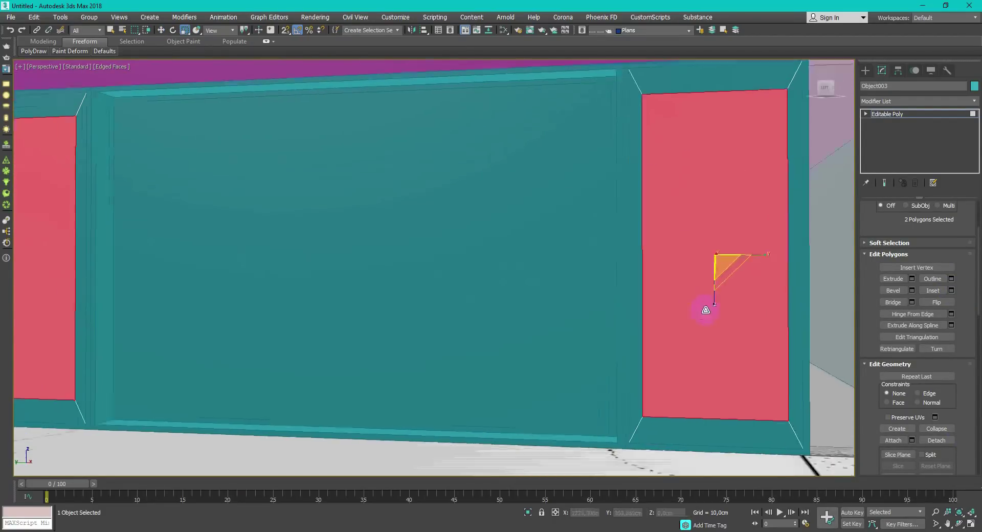
scroll(703, 312, "down", 4)
key("2")
middle_click_drag(710, 351, 706, 353, "alt")
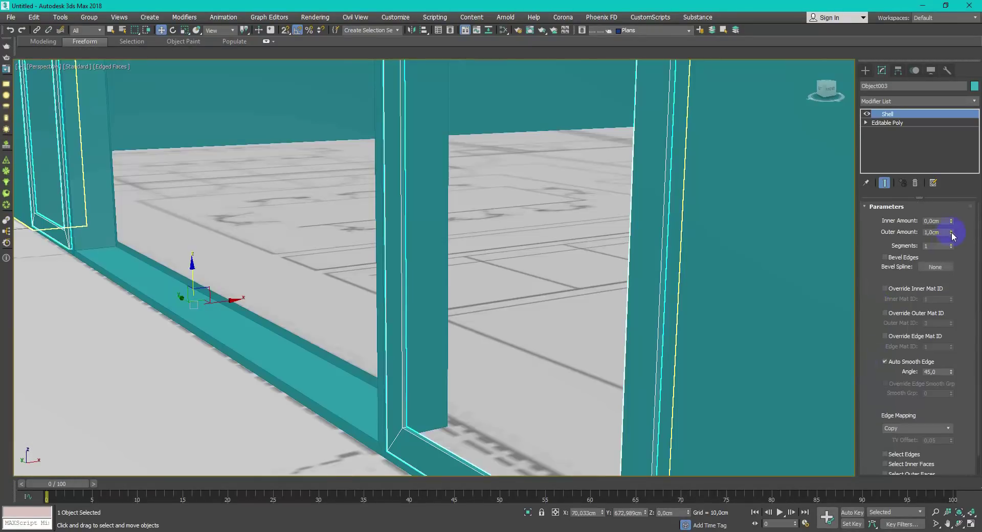
Set the Shell outer amount of the side door frames to 2 cm
double_click(937, 233)
type("2")
key("Return")
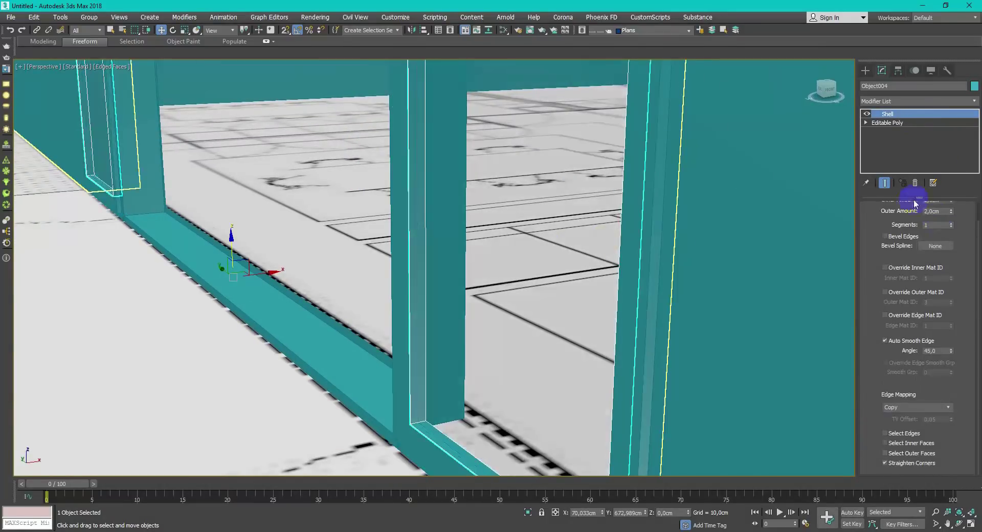
Set the Shell outer amount of the side glass panes to 0.5 cm
scroll(915, 203, "up", 1)
double_click(939, 221)
double_click(939, 232)
type("1")
key("Return")
key("Tab")
type(",5")
key("Return")
Select the inner rim polygons around the central window opening and detach them as a separate object
middle_click_drag(342, 205, 360, 215, "alt")
scroll(108, 228, "up", 3)
left_click(261, 264)
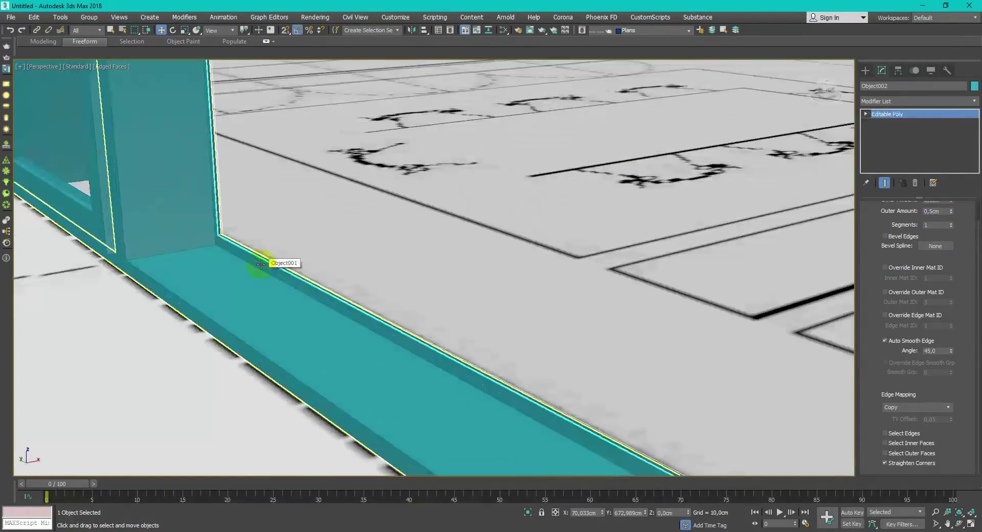
key("4")
left_click(230, 245)
middle_click_drag(230, 245, 667, 369, "alt")
scroll(668, 368, "down", 2)
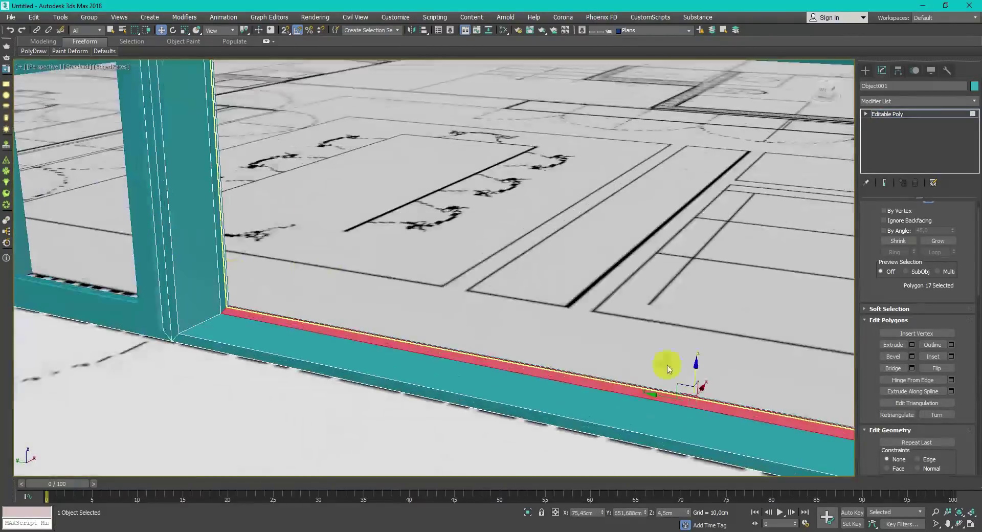
left_click(899, 244)
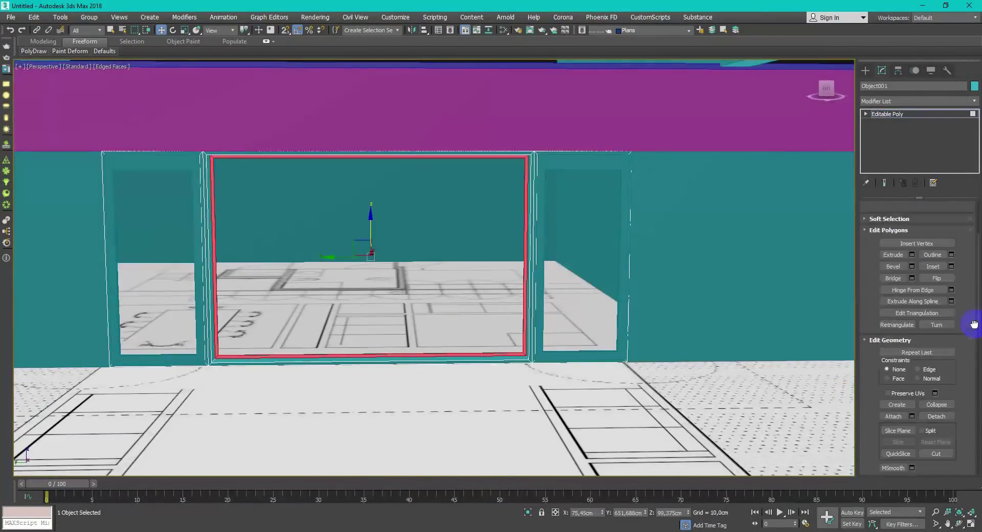
scroll(974, 325, "down", 2)
left_click(937, 354)
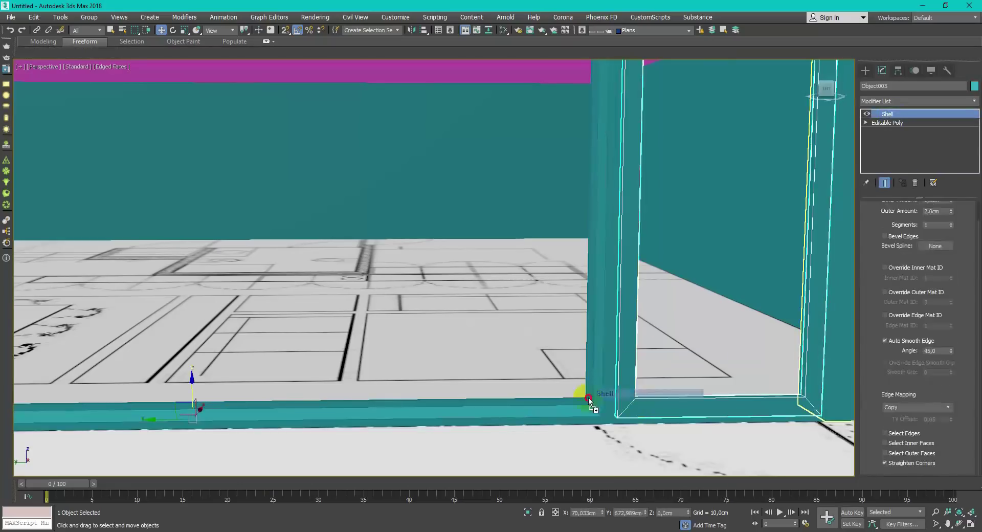
Copy the side door frames' Shell modifier onto the detached central window rim
middle_click_drag(585, 397, 618, 427, "alt")
scroll(632, 438, "down", 3)
middle_click_drag(618, 153, 684, 125, "alt")
Draw a short vertical line for the hinge beside the side door frame in the wireframe left view
key("alt+w")
right_click(627, 173)
key("alt+w")
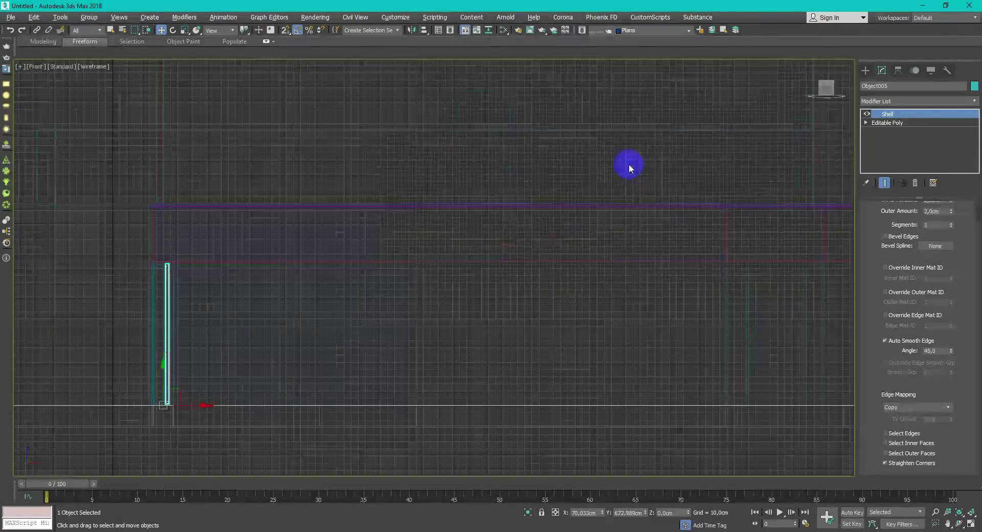
left_click(652, 214)
key("F3")
scroll(471, 261, "up", 5)
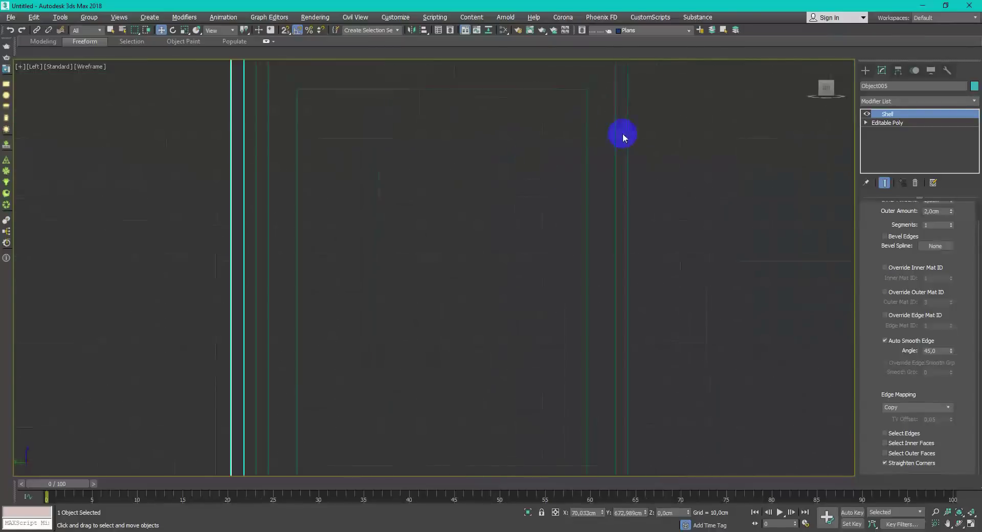
right_click(626, 128, "ctrl")
left_click(643, 97)
middle_click_drag(570, 251, 578, 164)
left_click(575, 164)
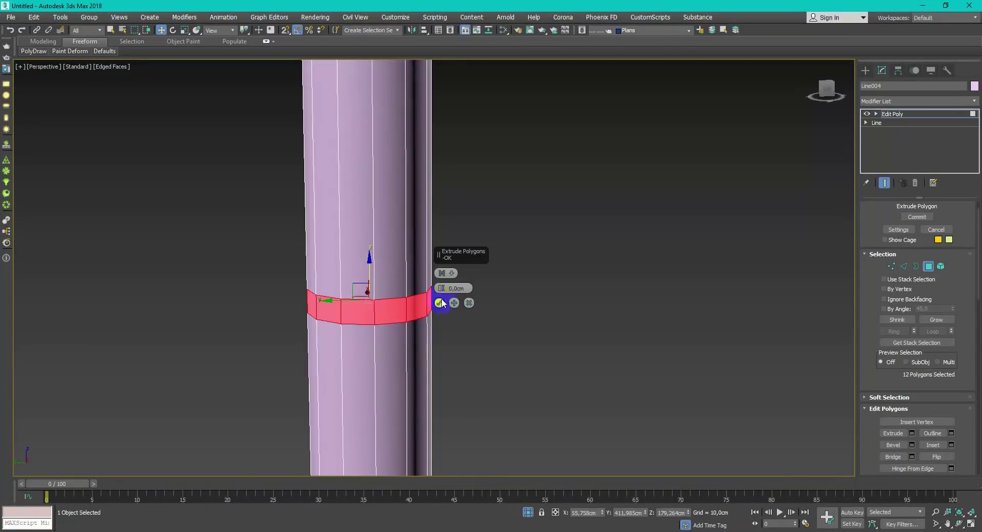
Extrude the middle band of hinge polygons inward by about 0.8 cm along local normals
left_click_drag(441, 300, 444, 295)
left_click(443, 274)
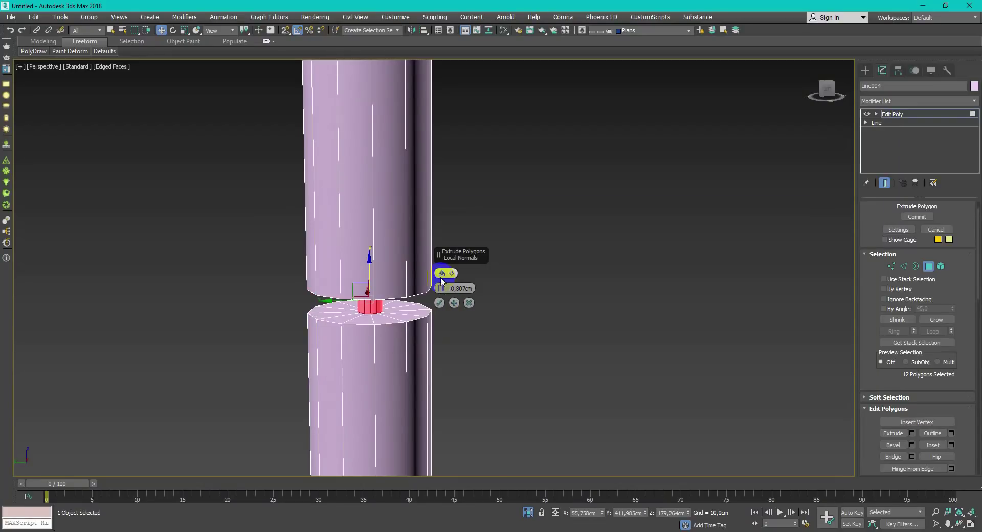
left_click(444, 303)
scroll(448, 286, "down", 5)
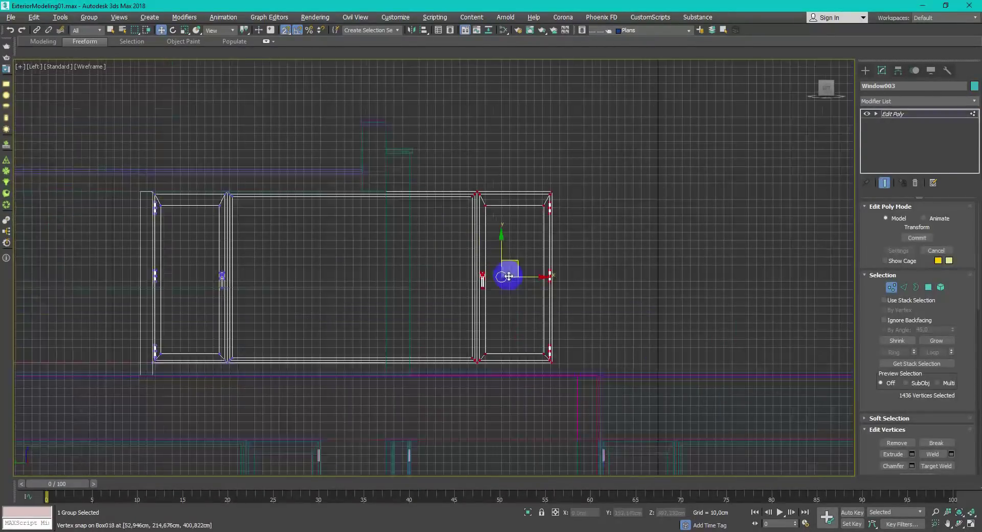
Fit Window003 by moving its side-frame vertices along the opening, and copy the upper-floor window into the neighbouring bay
left_click_drag(509, 276, 475, 274)
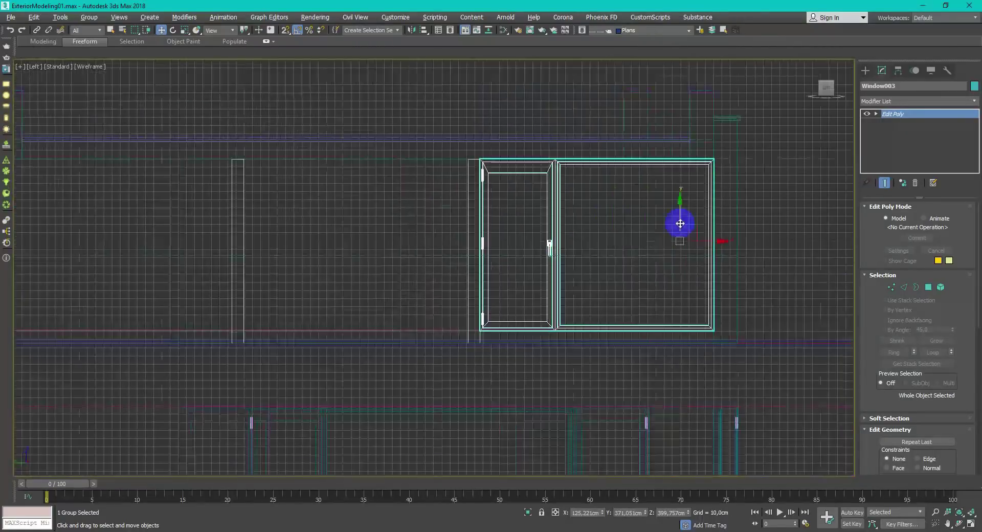
left_click_drag(680, 222, 461, 241, "shift")
left_click(492, 315)
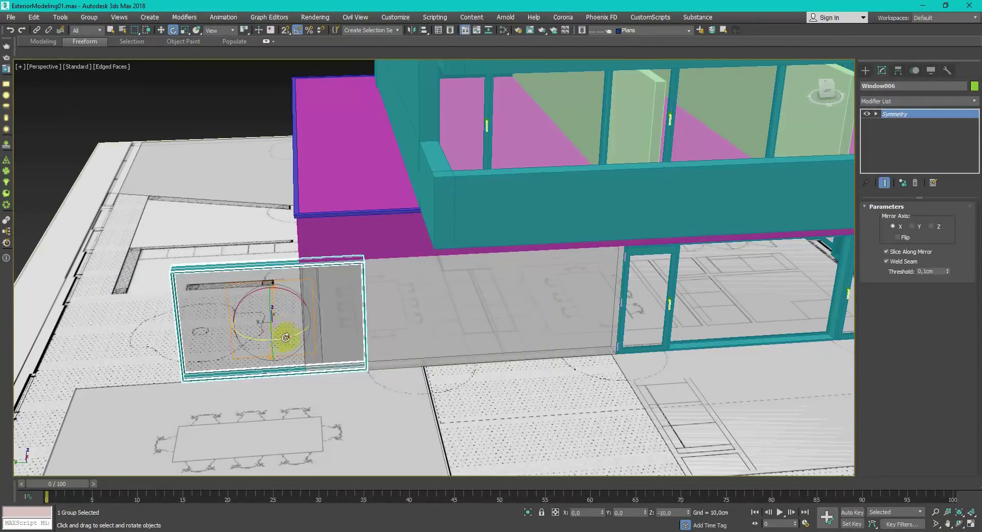
Flip the mirrored side of the ground-floor window's Symmetry modifier
left_click_drag(285, 338, 266, 339)
key("ctrl+z")
left_click(898, 236)
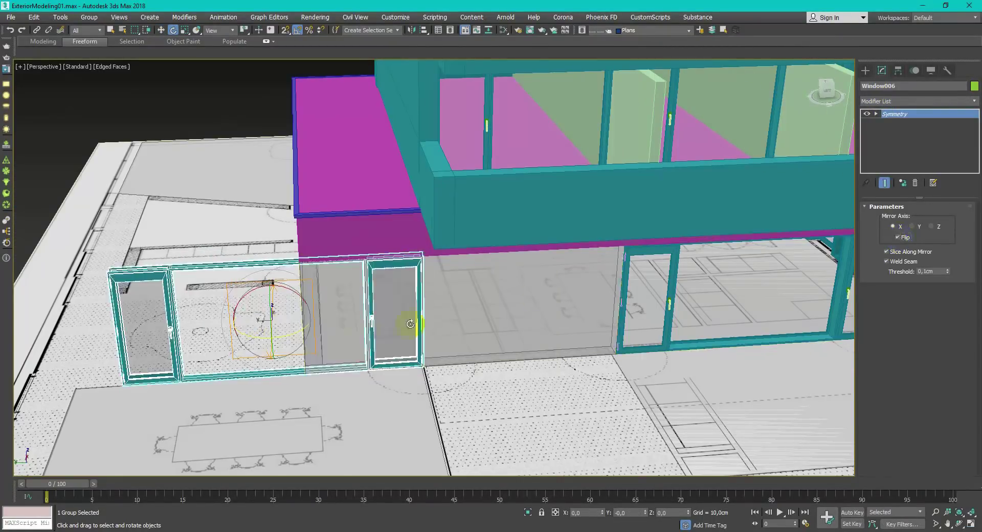
Rotate and shift the Symmetry mirror plane so the ground-floor window forms an L shape around the building corner
mouse_move(300, 333)
middle_mouse_down("alt")
mouse_move(278, 324)
mouse_move(285, 344)
middle_mouse_up("alt")
scroll(285, 344, "up", 5)
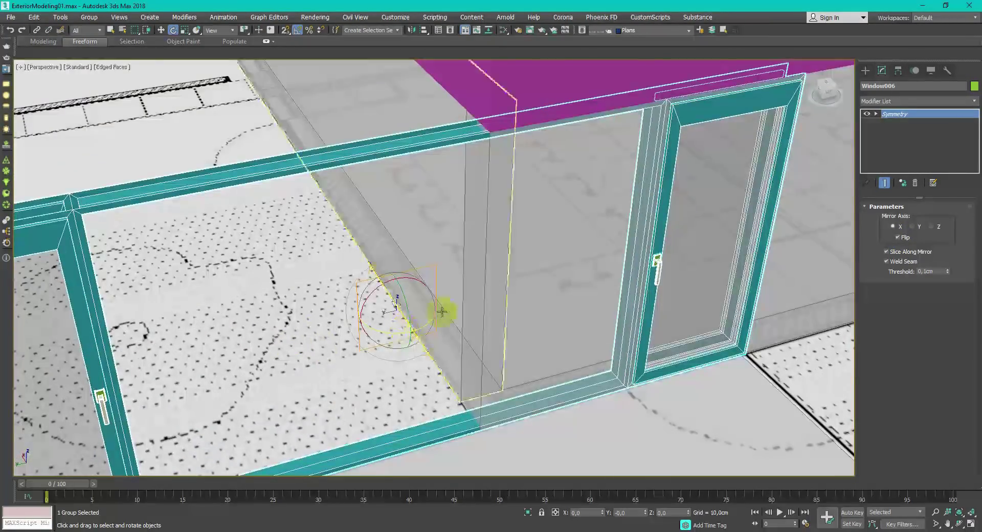
left_click_drag(421, 322, 409, 334)
middle_click_drag(410, 333, 437, 321, "alt")
left_click_drag(437, 321, 446, 314)
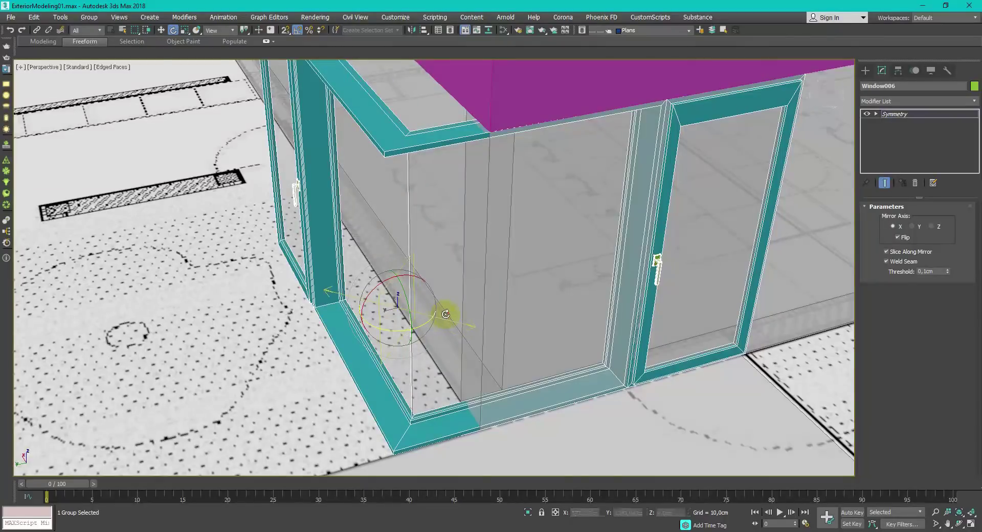
middle_click_drag(443, 316, 424, 325, "alt")
key("w")
left_click_drag(377, 311, 454, 303)
middle_click_drag(453, 303, 532, 296, "alt")
Draw a ground plane about 3362 by 2941 cm around the whole house in the top view
right_click(338, 187)
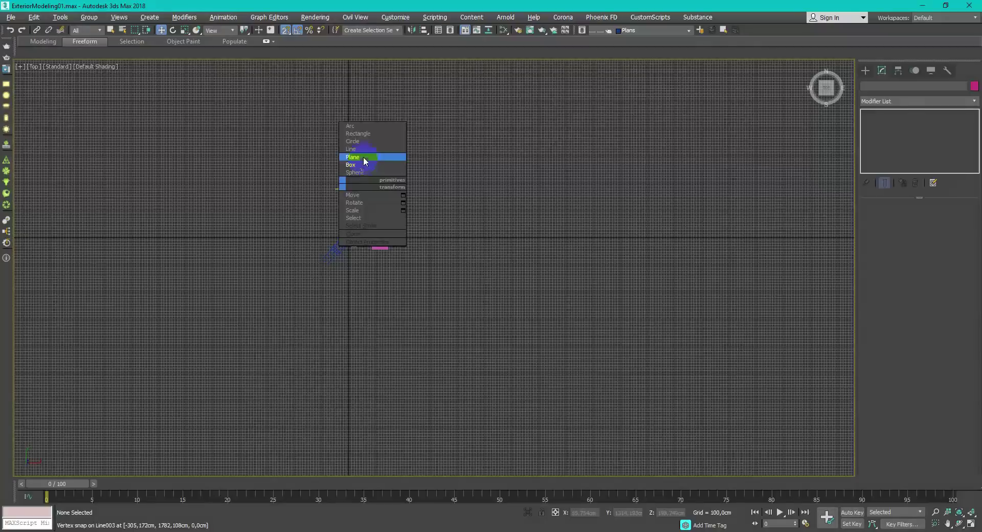
left_click(364, 160)
left_click_drag(265, 118, 455, 318)
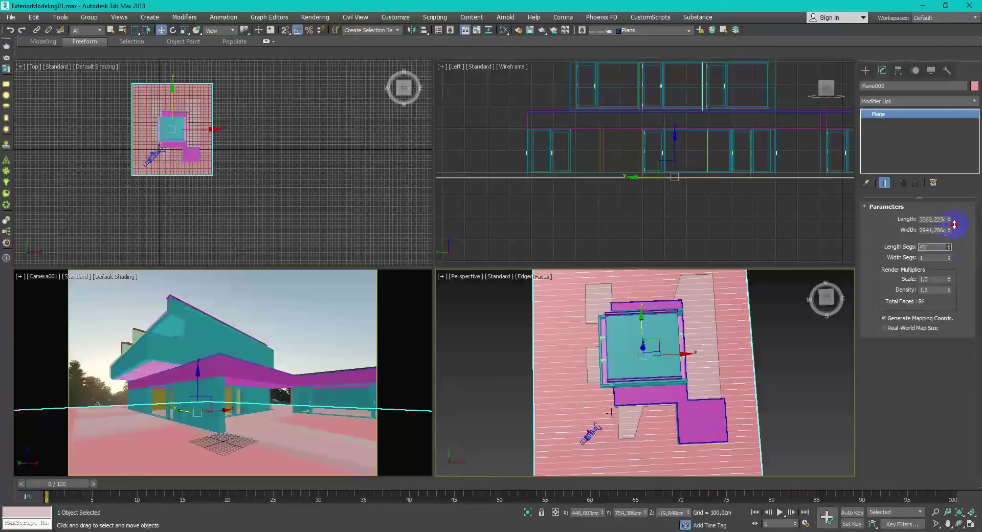
Sculpt uneven terrain into the ground plane around the platform using Paint Deform with brush size 50 and strength 5
left_click(84, 75)
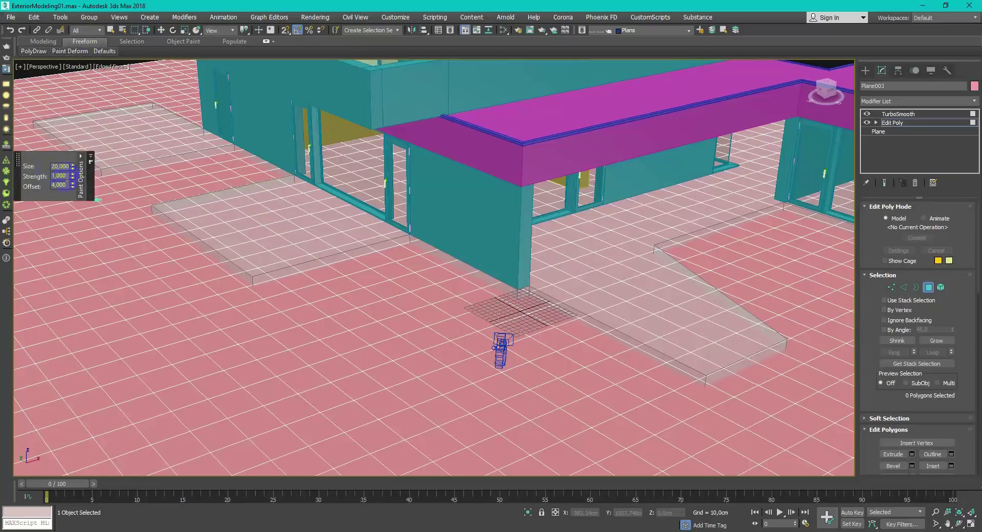
double_click(57, 166)
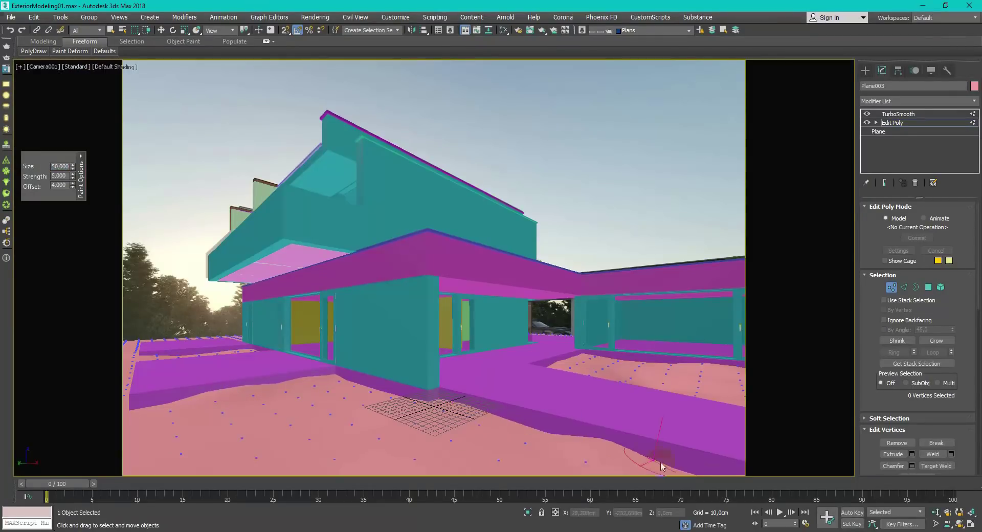
key("1")
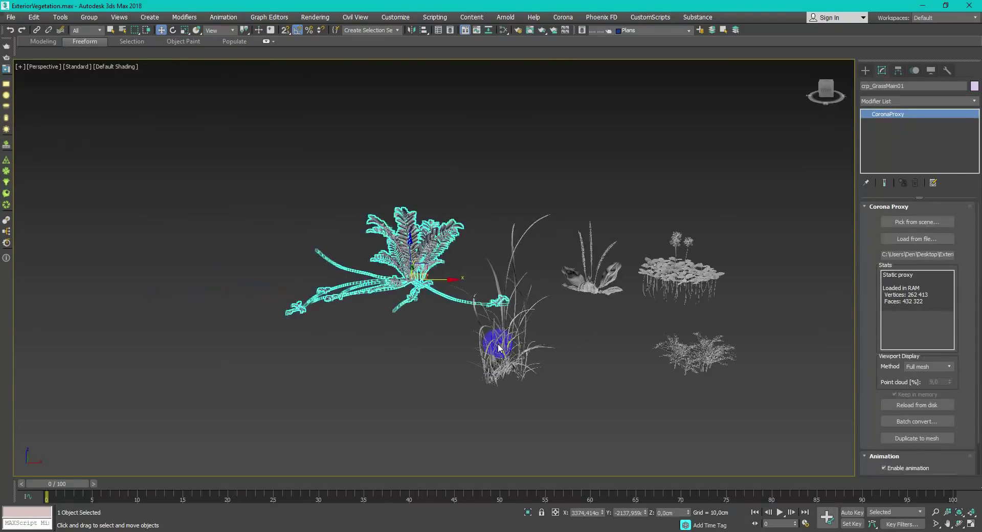
Create a Corona Scatter object in the empty area between the house and the vegetation proxies
scroll(499, 348, "down", 8)
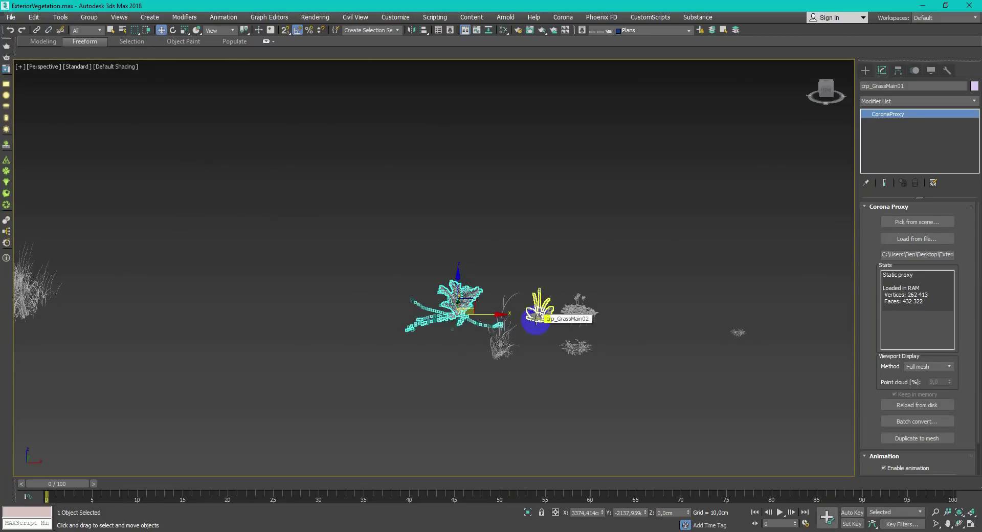
scroll(536, 320, "up", 3)
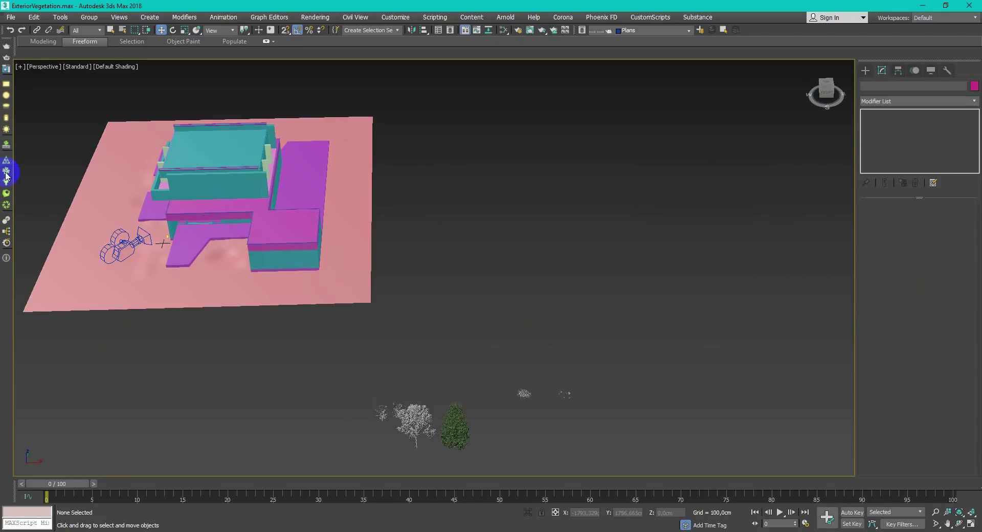
left_click(6, 174)
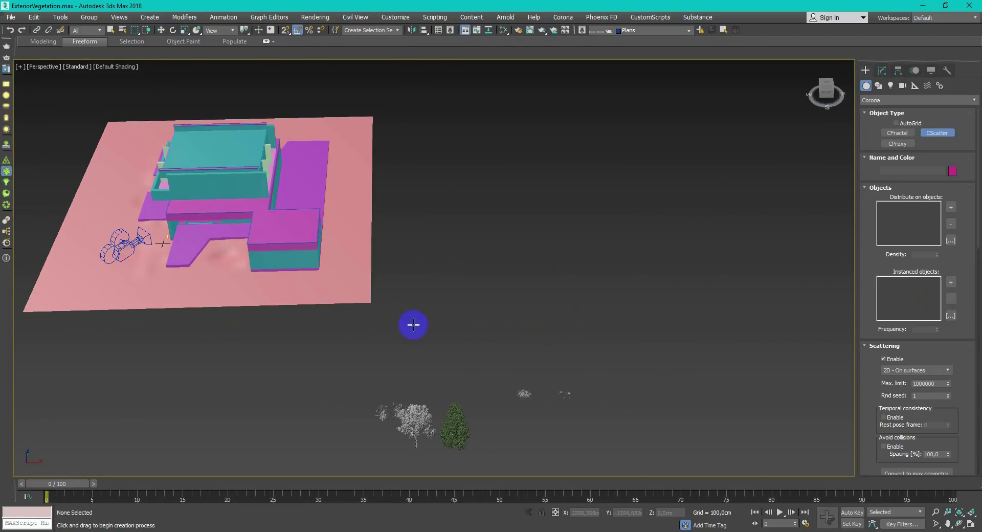
left_click_drag(415, 325, 438, 333)
right_click(431, 319)
Assign the ground plane Plane003 as the surface the Corona Scatter distributes on
left_click(951, 225)
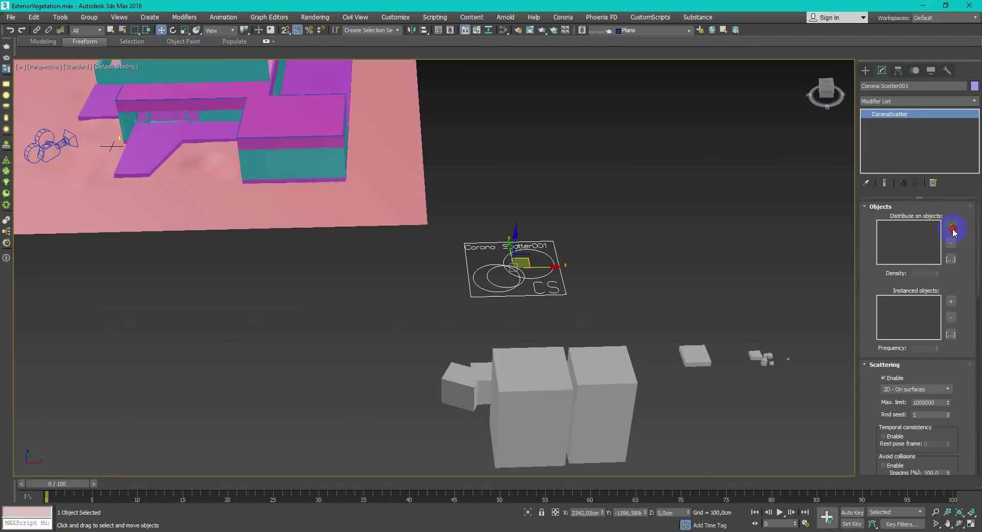
left_click(399, 204)
middle_click_drag(399, 204, 441, 261)
Add the crp_GrassMain01 to crp_GrassMain04 and crp_GrassSmall002 proxies as the scatter's instanced objects
middle_click_drag(800, 332, 780, 333, "alt")
scroll(791, 378, "up", 5)
middle_click_drag(791, 379, 714, 334)
left_click(950, 301)
left_click(666, 355)
left_click(697, 340)
left_click(688, 361)
scroll(613, 388, "down", 8)
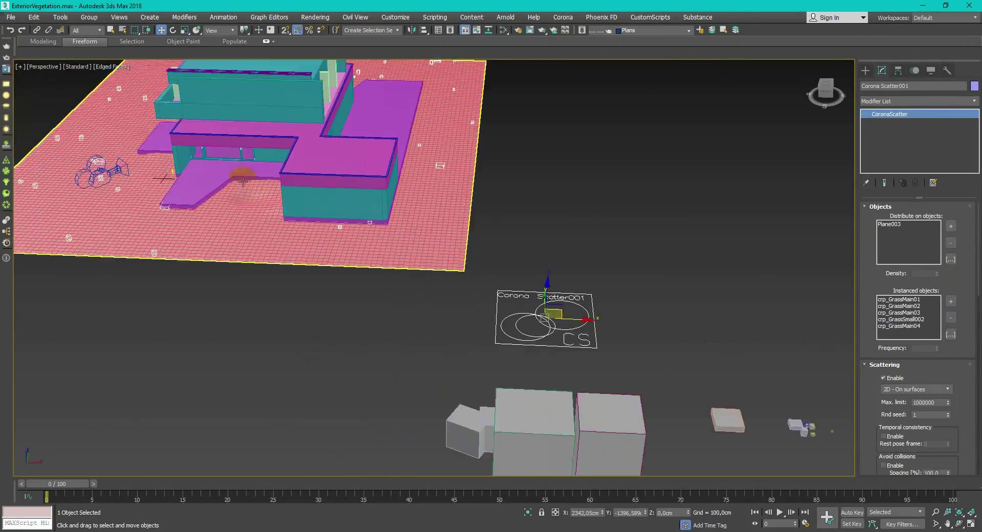
Clone the house platform Line003 in place and set the clone's Extrude amount to 1436 cm
middle_click_drag(510, 258, 566, 293)
middle_click_drag(409, 289, 447, 280, "alt")
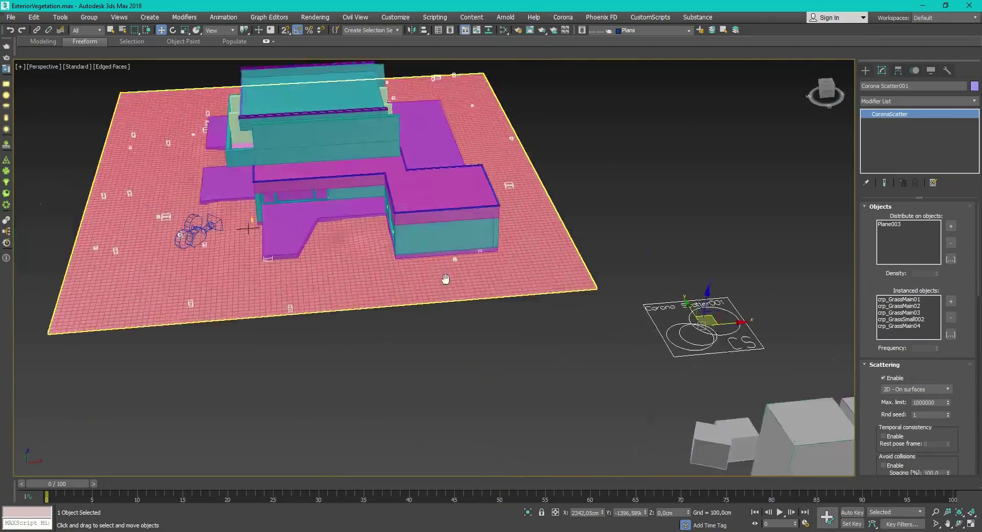
middle_click_drag(379, 213, 460, 257)
left_click(379, 281)
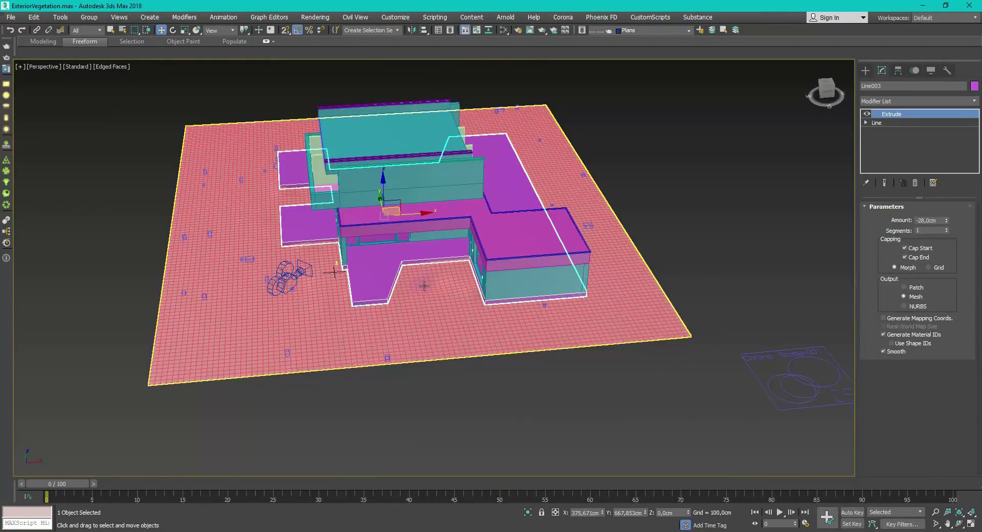
scroll(406, 241, "up", 4)
middle_click_drag(409, 274, 410, 241, "alt")
key("ctrl+v")
left_click(463, 309)
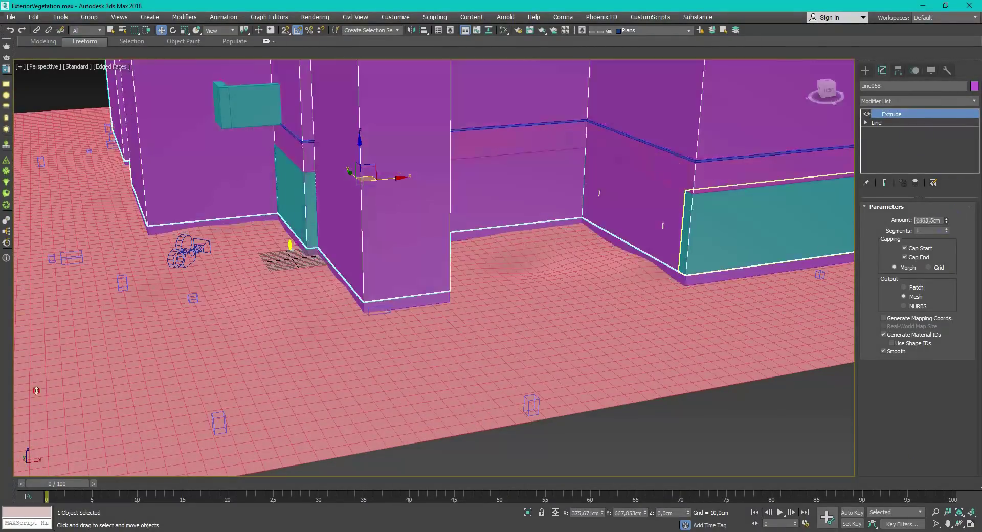
scroll(450, 310, "down", 6)
Make the tall extruded platform clone non-renderable in its object properties
right_click(475, 291)
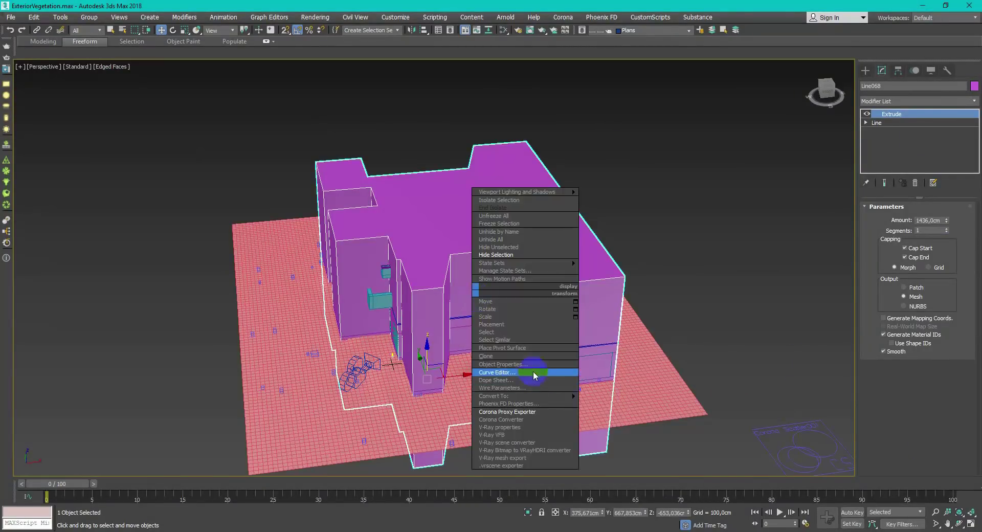
left_click(533, 375)
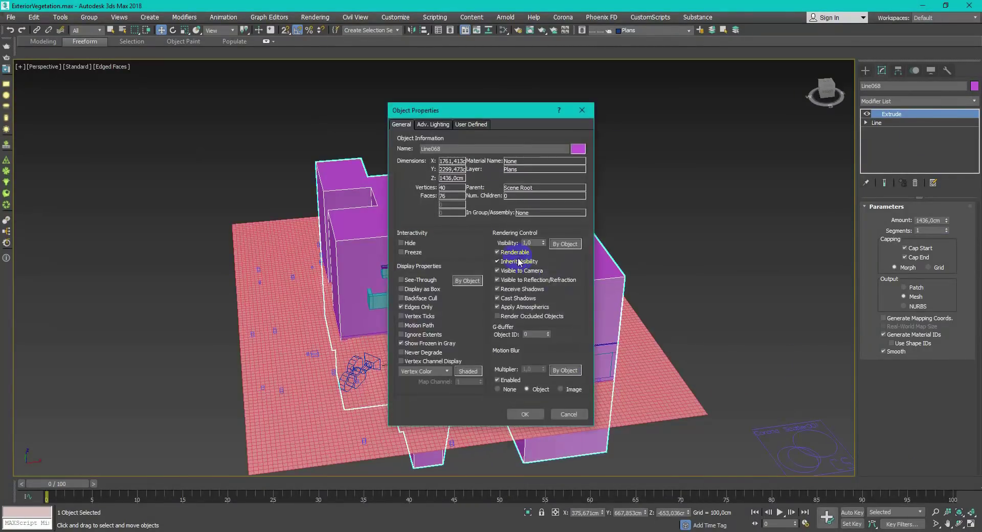
left_click(516, 254)
left_click(526, 413)
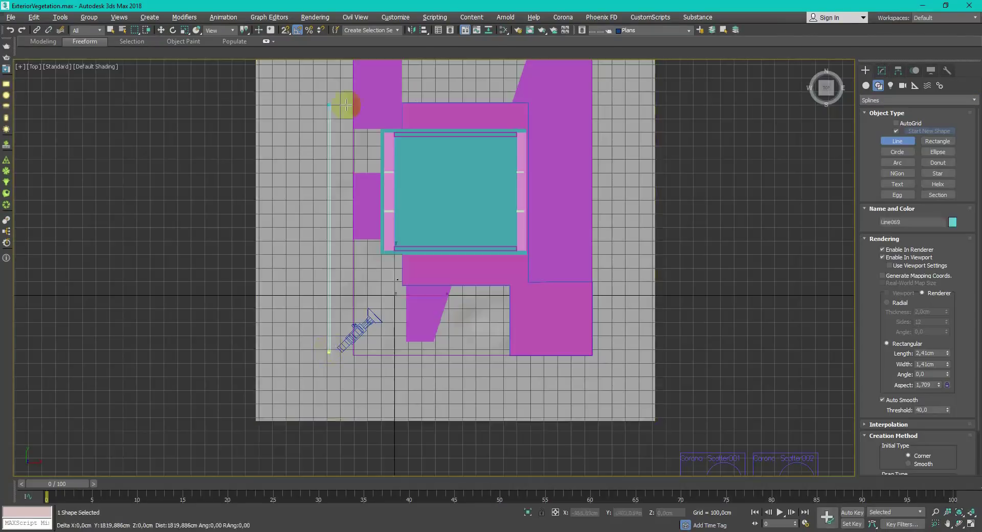
Draw a line along the left and far sides of the ground plane in the top view
middle_click_drag(346, 99, 346, 136)
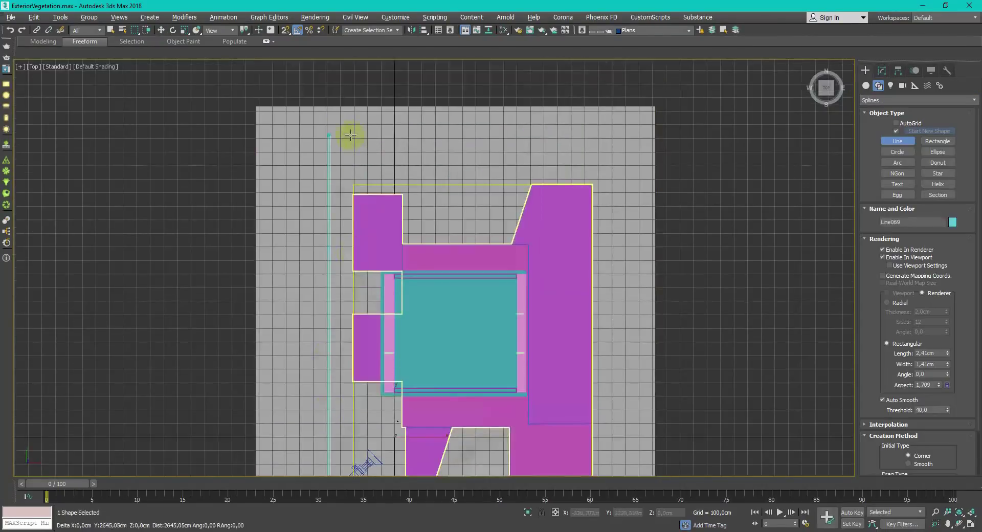
left_click(329, 126)
left_click(482, 126)
right_click(588, 131)
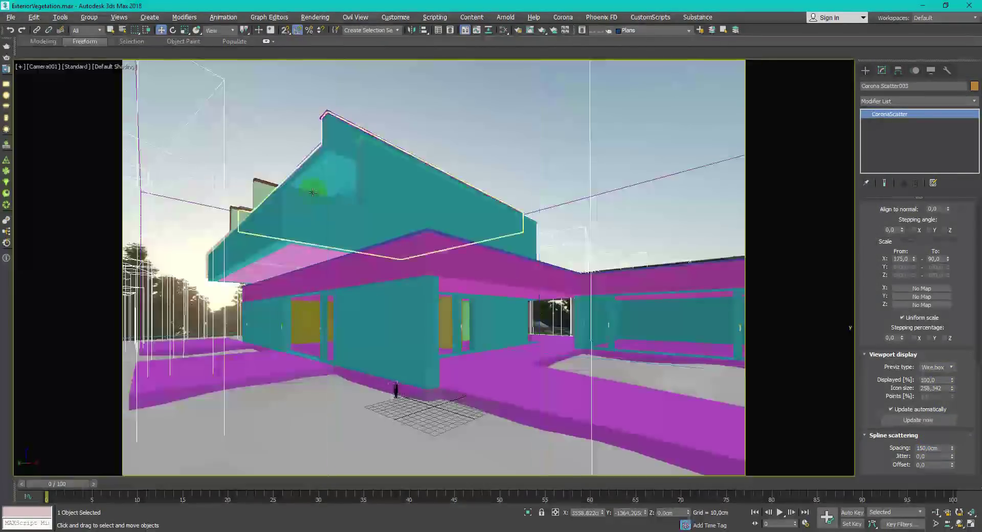
Position the car model on the paved platform behind the house, beside the single-storey wing
key("alt+w")
scroll(215, 137, "down", 2)
left_click(227, 122)
scroll(230, 122, "down", 5)
left_click_drag(286, 127, 264, 126)
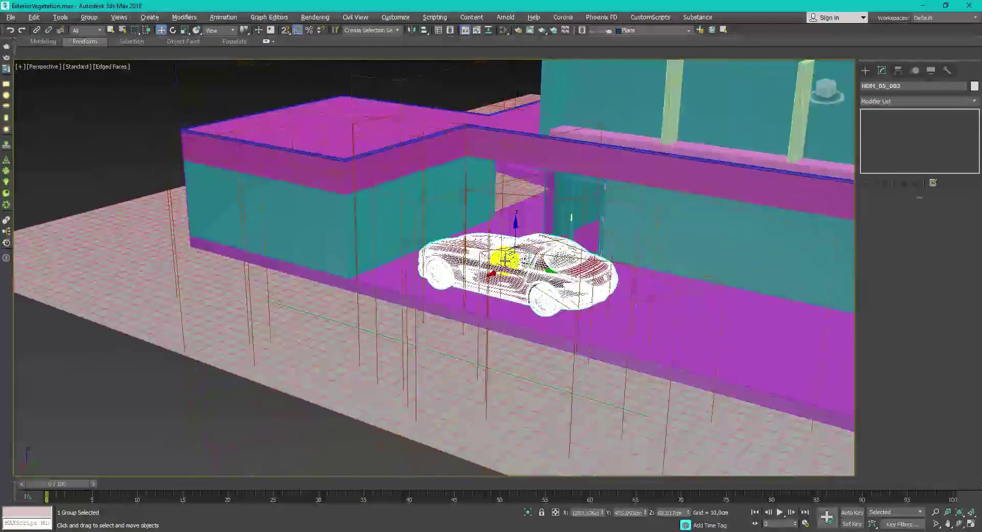
middle_click_drag(505, 259, 552, 271, "alt")
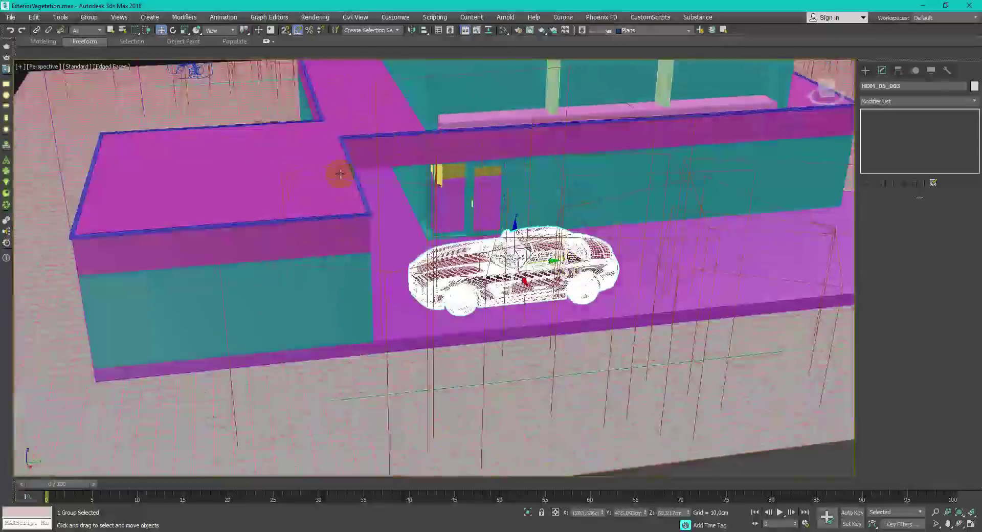
middle_click_drag(287, 215, 717, 149)
scroll(303, 232, "down", 10)
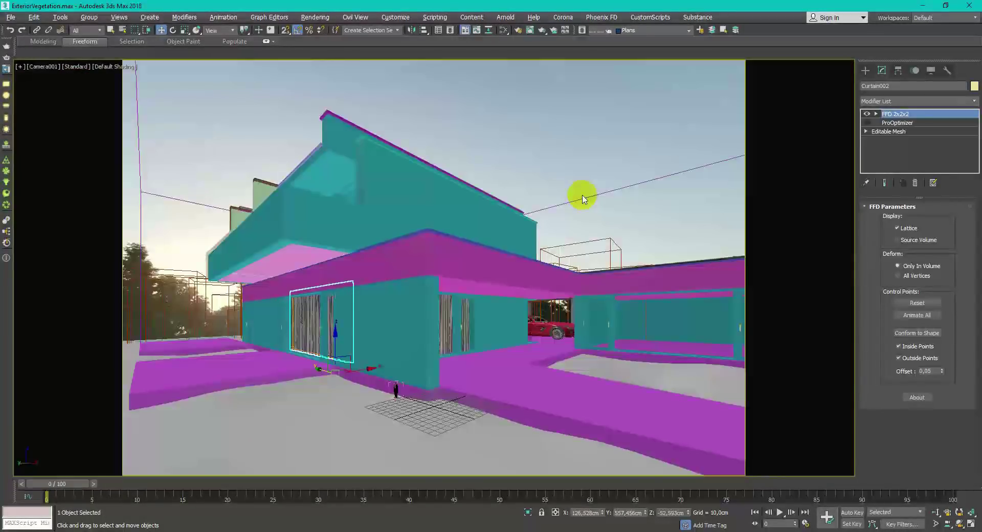
Widen the Curtain002 curtain across the window by moving the FFD 2x2x2 control points at one end
key("F3")
key("F3")
key("alt+w")
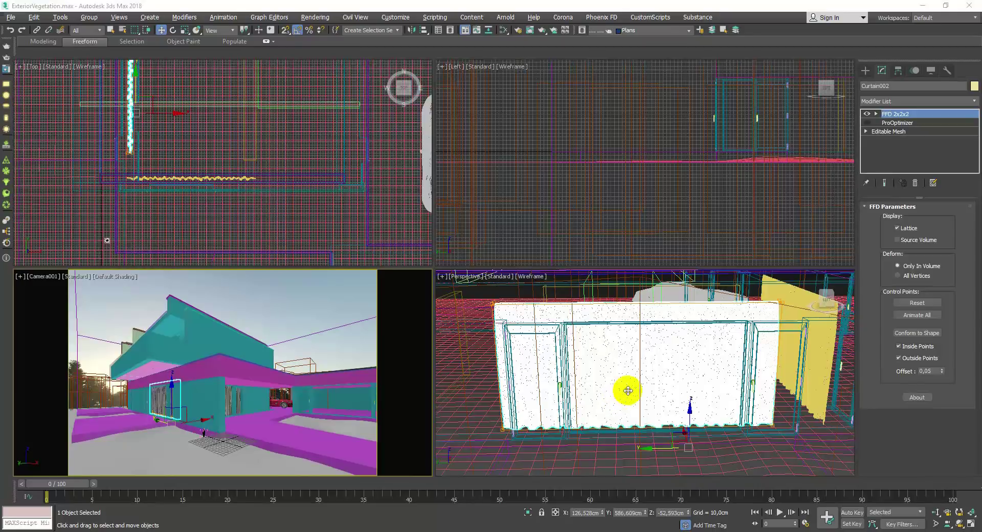
middle_click_drag(628, 390, 627, 382, "alt")
key("alt+w")
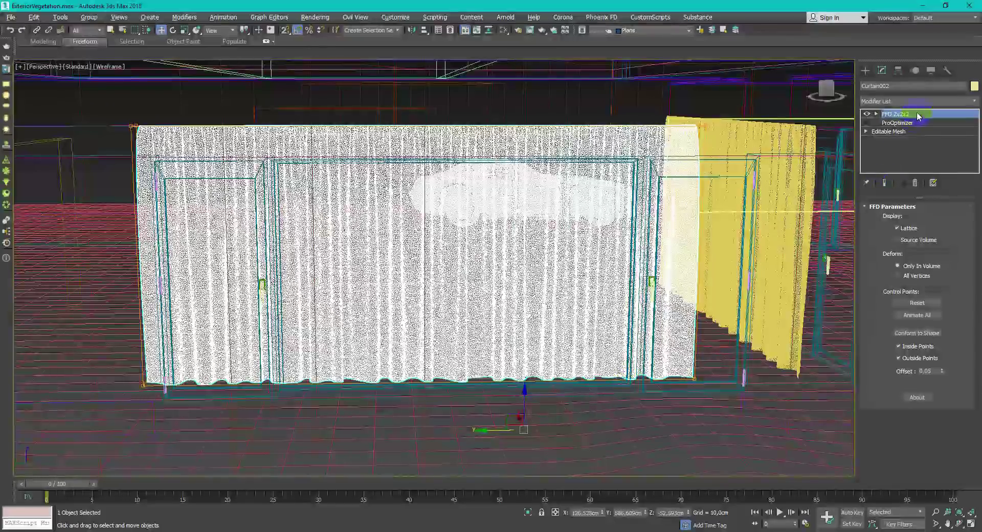
right_click(917, 113)
left_click(918, 114)
key("F3")
key("F3")
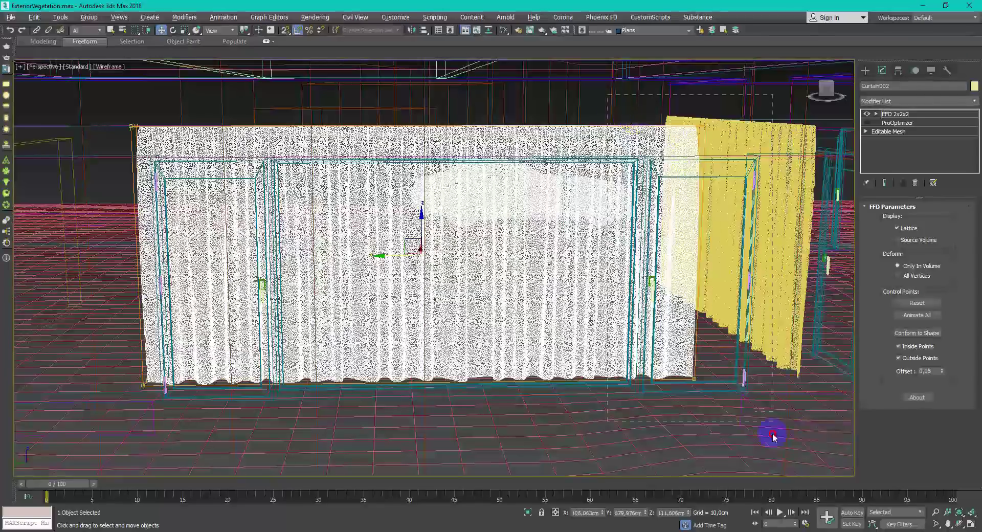
left_click_drag(773, 437, 774, 436)
key("F3")
left_click_drag(656, 254, 707, 256)
middle_click_drag(519, 413, 520, 406, "alt")
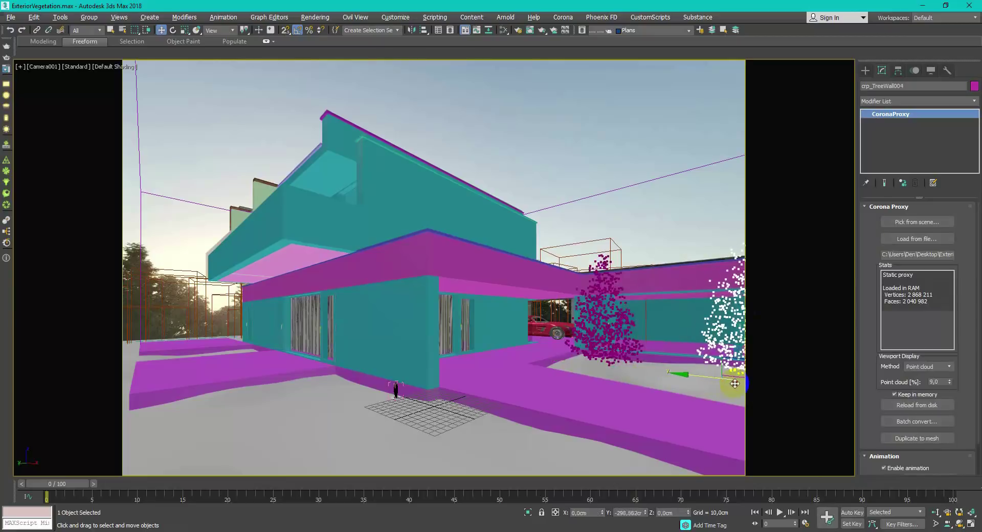
Scale and position the crp_TreeWall trees on the lawn in front of the single-storey wing in the camera view
key("r")
key("w")
left_click(711, 381)
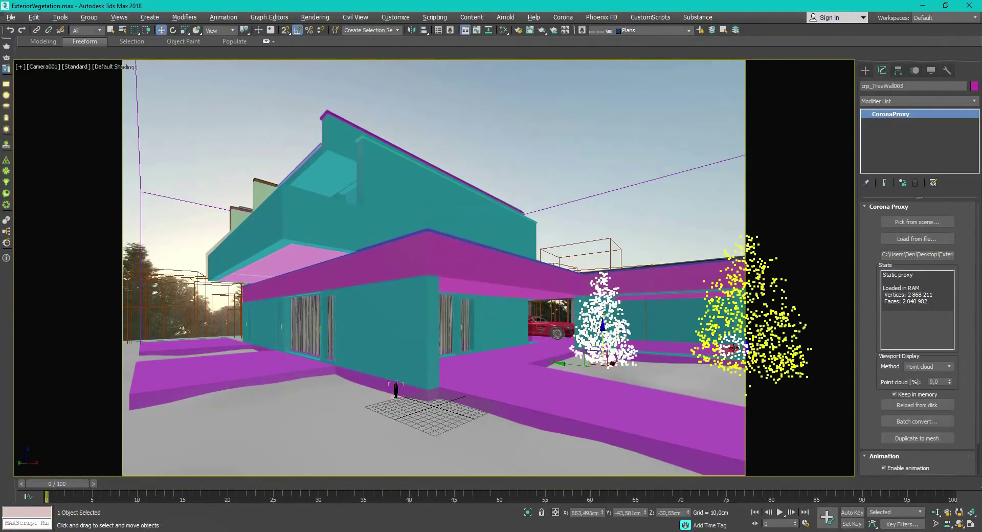
mouse_move(711, 381)
left_mouse_down()
mouse_move(662, 375)
mouse_move(706, 432)
left_mouse_up()
left_click(509, 323)
key("r")
key("w")
left_click_drag(670, 375, 651, 373)
left_click(713, 235)
Set the platform's Chamfer amount to 1 cm and lower its tension to bevel the edges
left_click(934, 183)
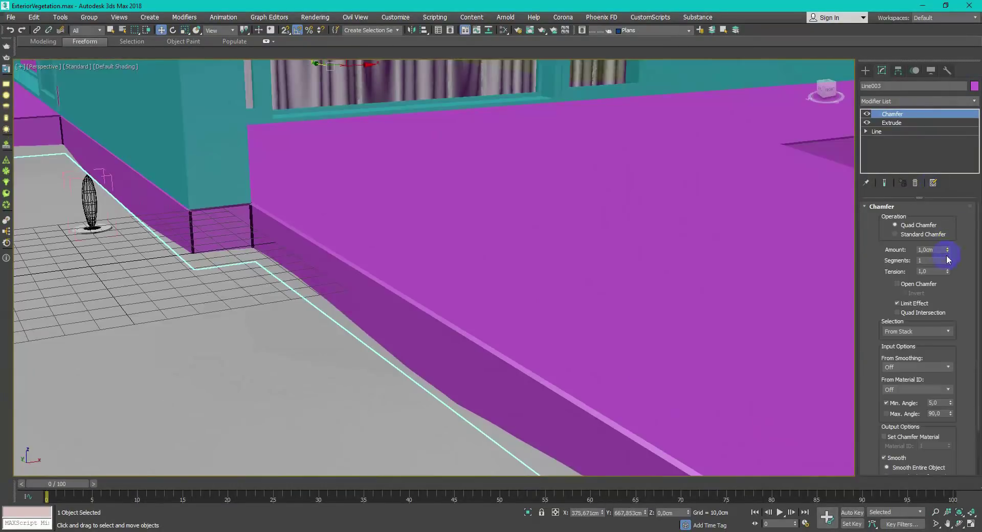
left_click_drag(949, 248, 949, 255)
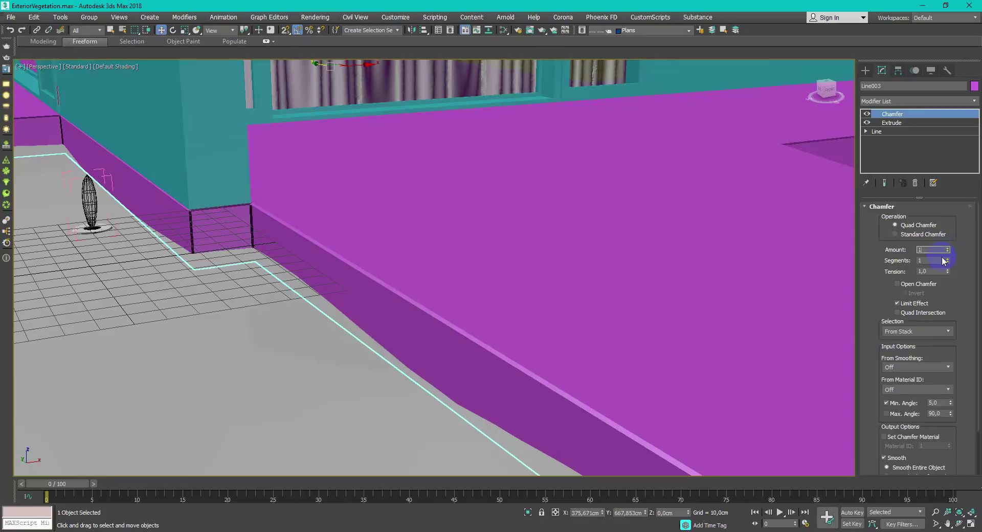
left_click_drag(948, 273, 950, 305)
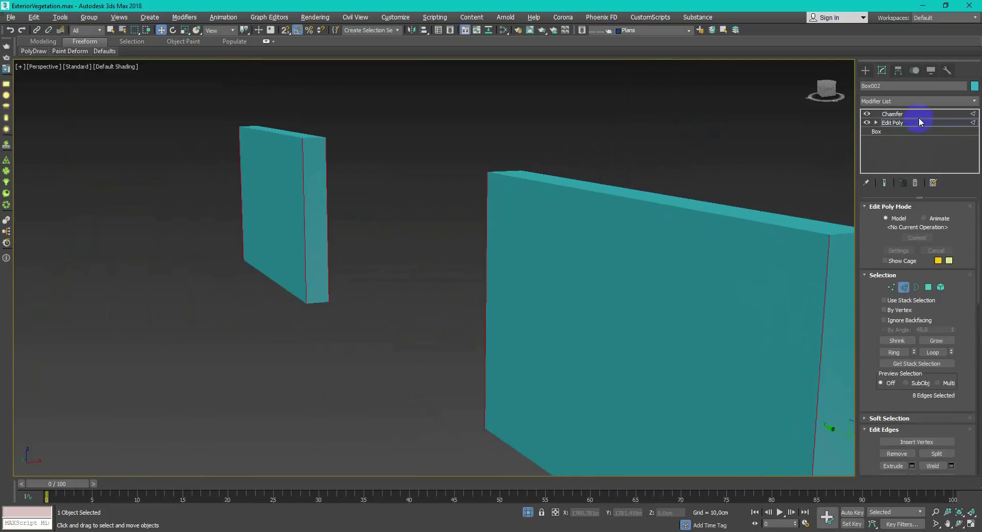
left_click(757, 123)
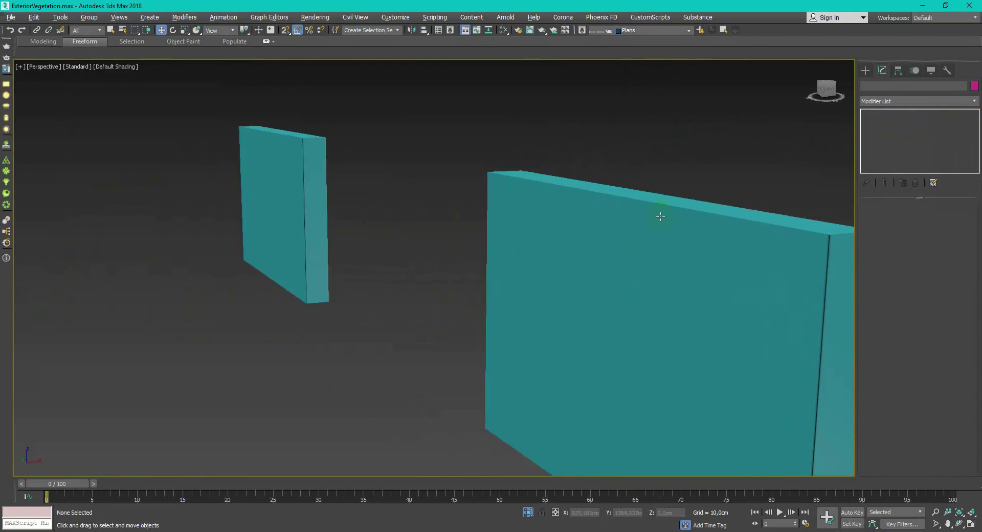
Exit isolation mode to bring back the full house scene
middle_click_drag(658, 213, 657, 205, "alt")
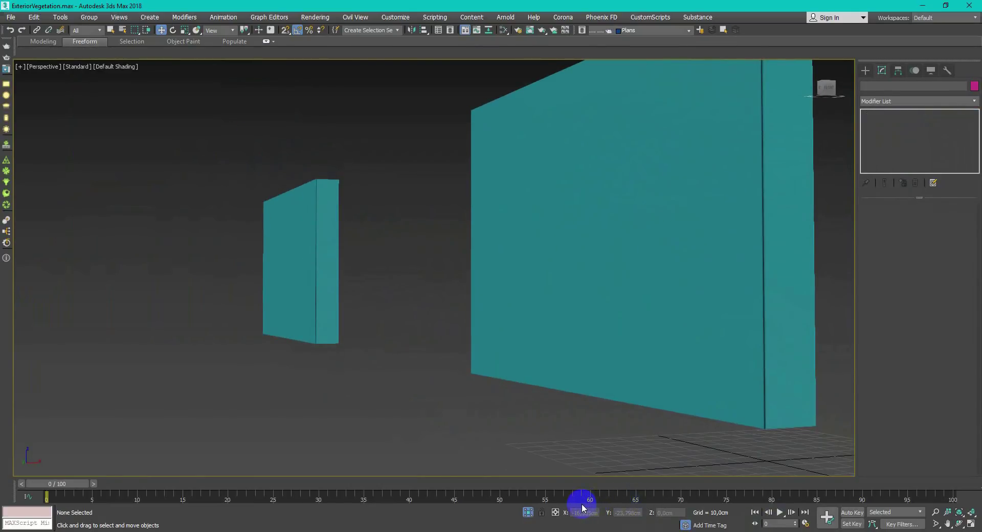
left_click(528, 512)
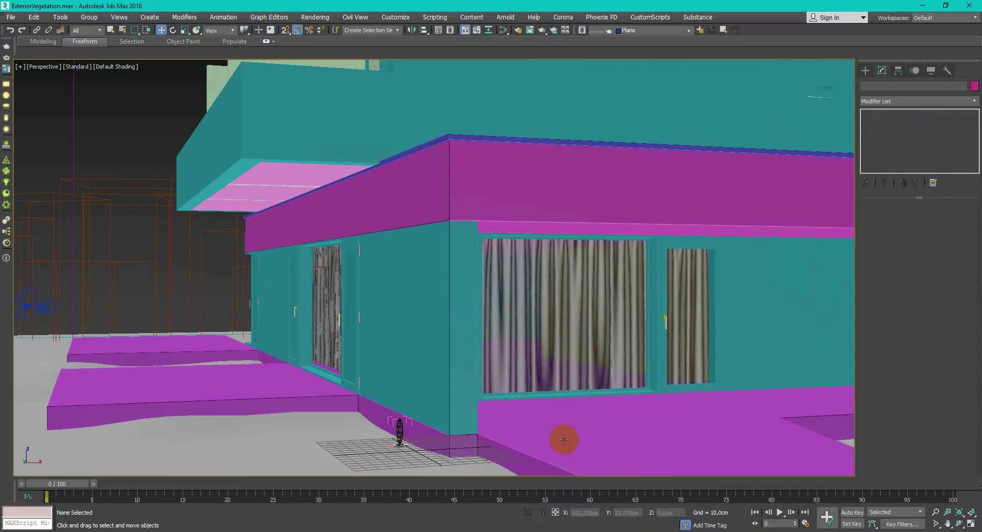
middle_click_drag(564, 421, 568, 408, "alt")
scroll(709, 387, "up", 3)
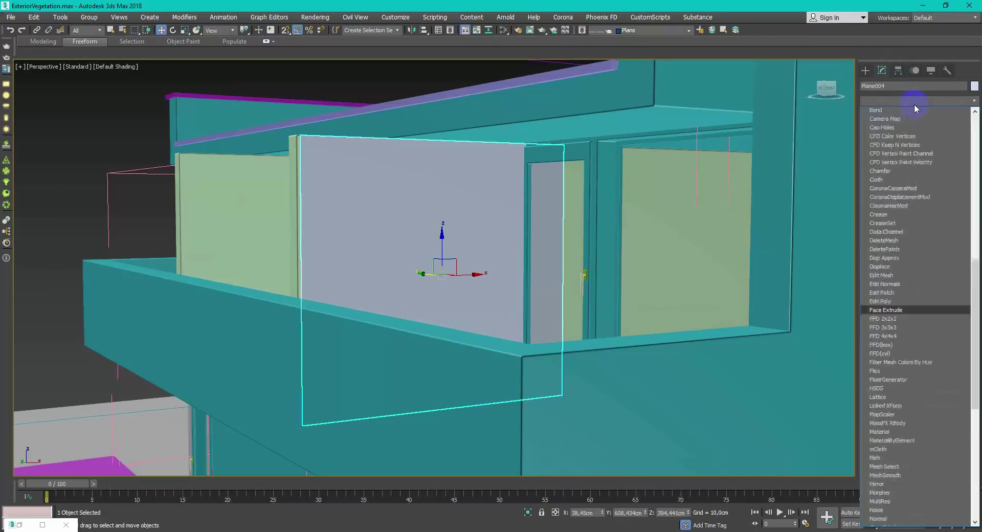
Apply FloorGenerator to the upper-floor balcony wall plane with a maximum board length of 150 cm and maximum width of 10 cm
left_click(916, 307)
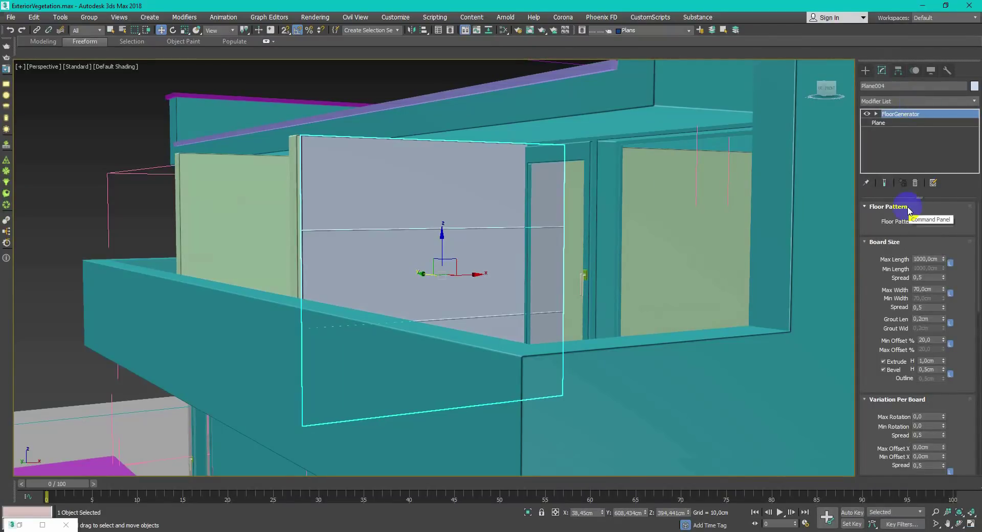
double_click(923, 259)
type("150")
key("Return")
type("10")
key("Return")
middle_click_drag(430, 292, 432, 310, "alt")
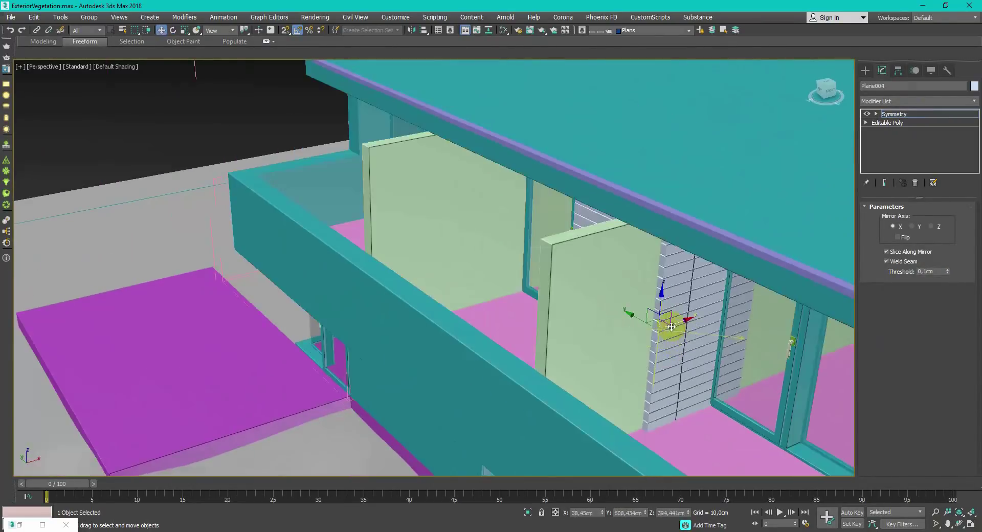
Move the Symmetry mirror along X so the cladding boards also cover the other side of the balcony partition
left_click_drag(671, 327, 588, 348)
middle_click_drag(588, 349, 583, 259, "alt")
scroll(584, 259, "up", 3)
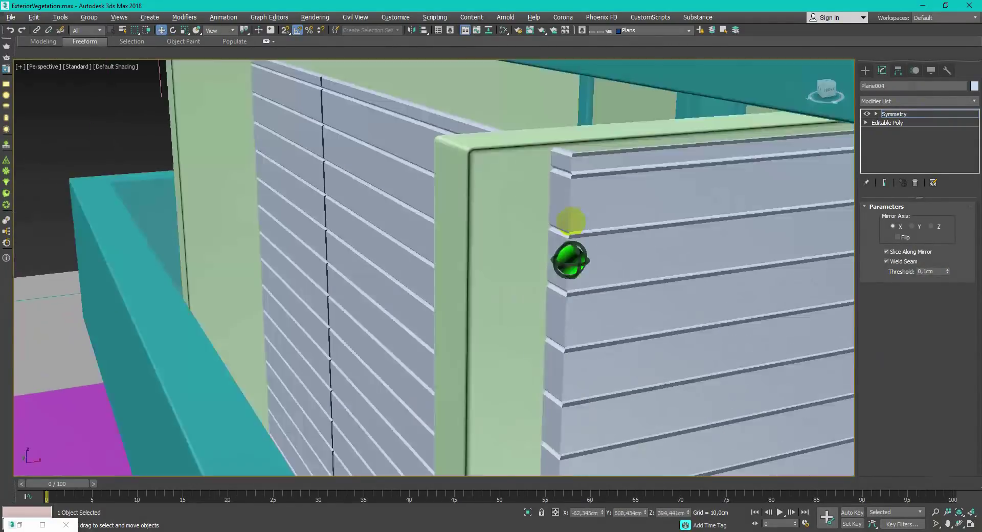
scroll(583, 259, "down", 3)
key("1")
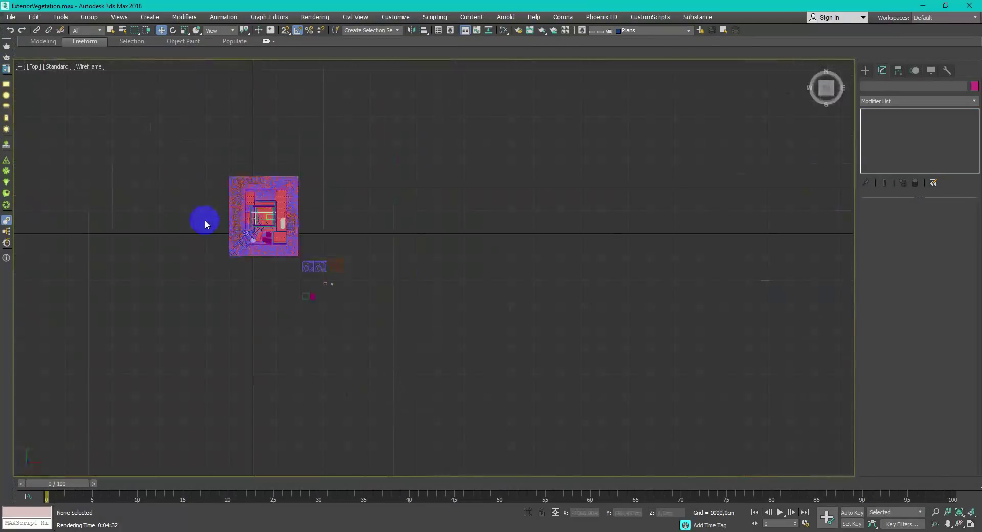
Create a Corona Sun beyond the plot in the top view, with its target on the house
scroll(205, 220, "up", 10)
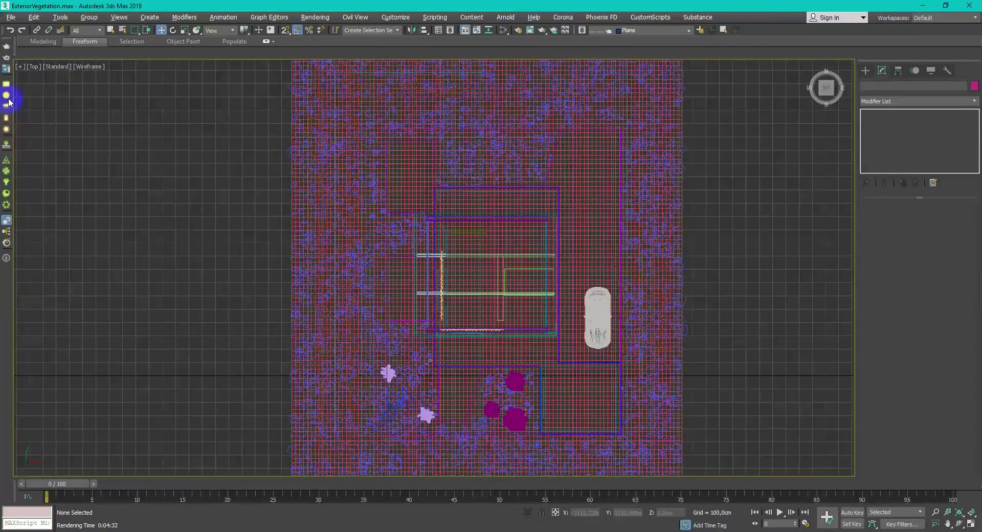
left_click(6, 131)
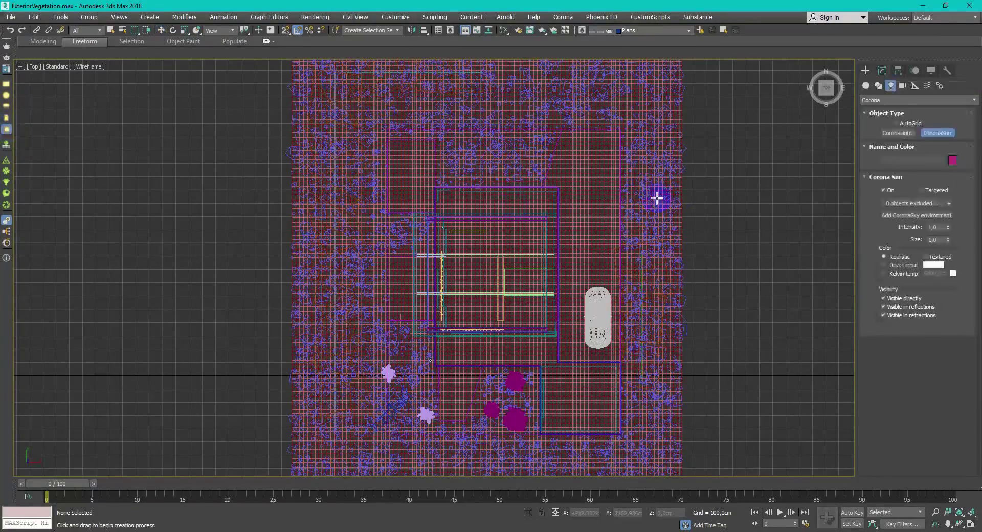
scroll(680, 193, "down", 10)
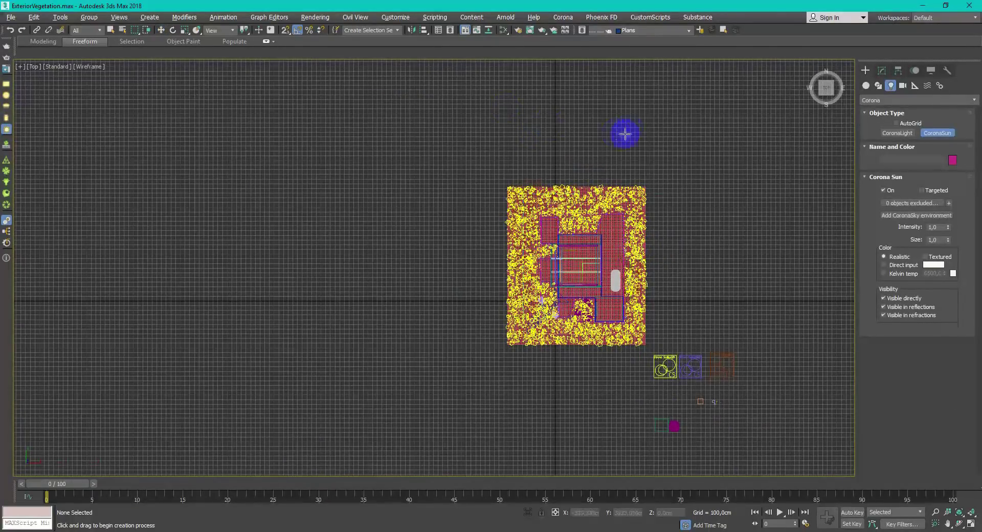
left_click_drag(638, 119, 579, 260)
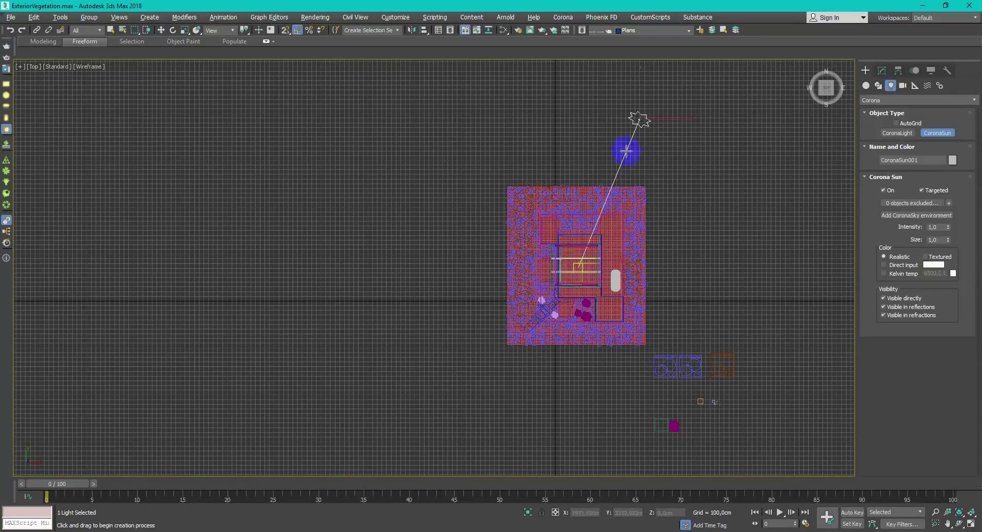
right_click(630, 144)
Move the Corona Sun to the house's other side, raise it to about 1739 cm, and add the CoronaSky environment
left_click_drag(664, 105, 507, 131)
key("alt+w")
key("alt+w")
middle_click_drag(657, 378, 579, 331, "alt")
key("alt+w")
left_click(881, 70)
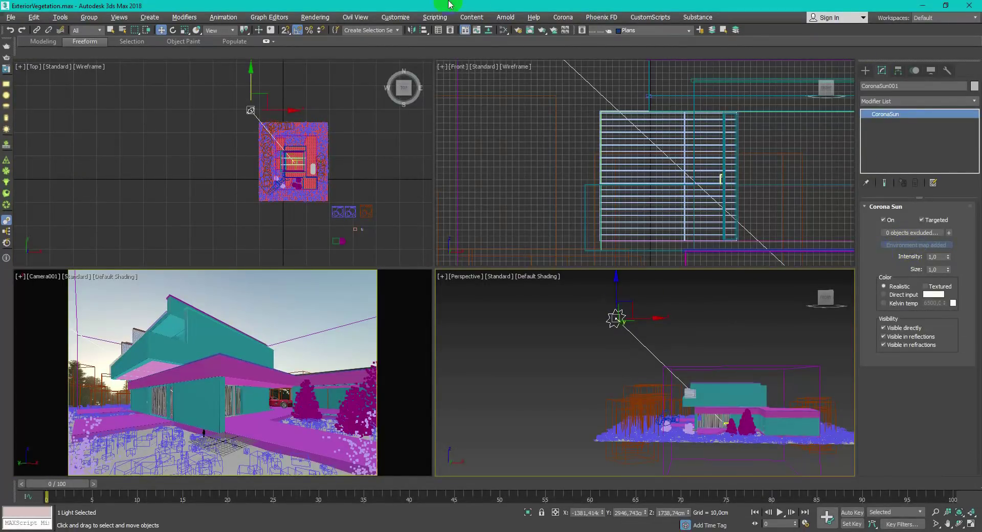
left_click(496, 128)
Start an interactive Corona render of the Camera001 view
key("F10")
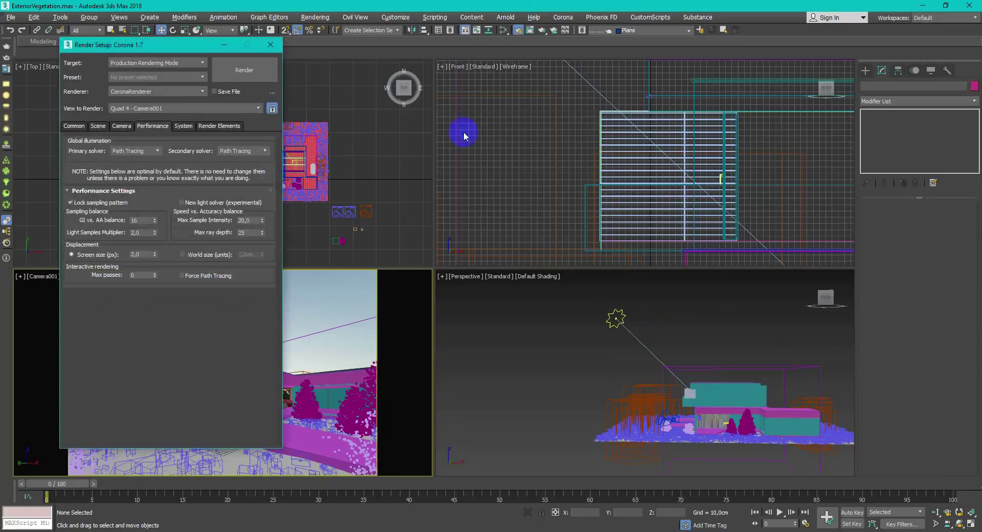
left_click(183, 128)
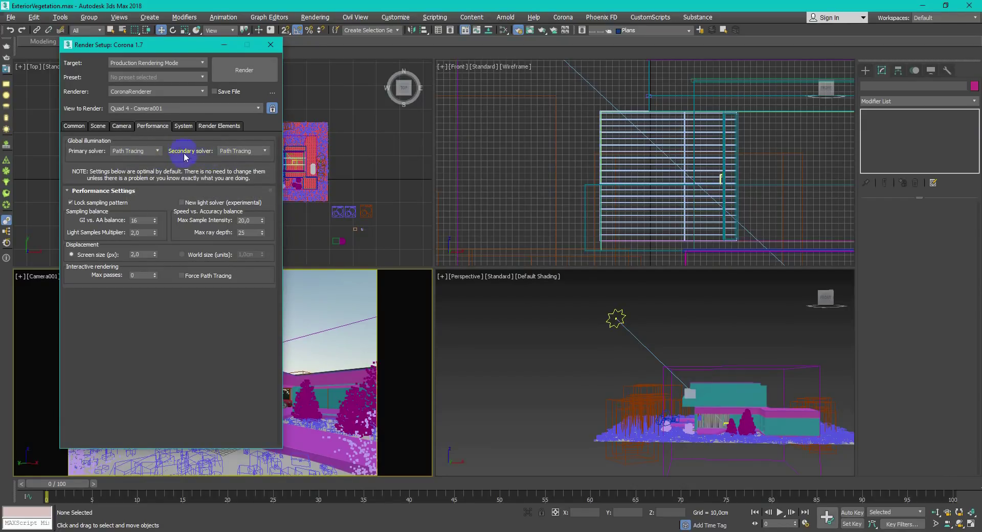
left_click(75, 127)
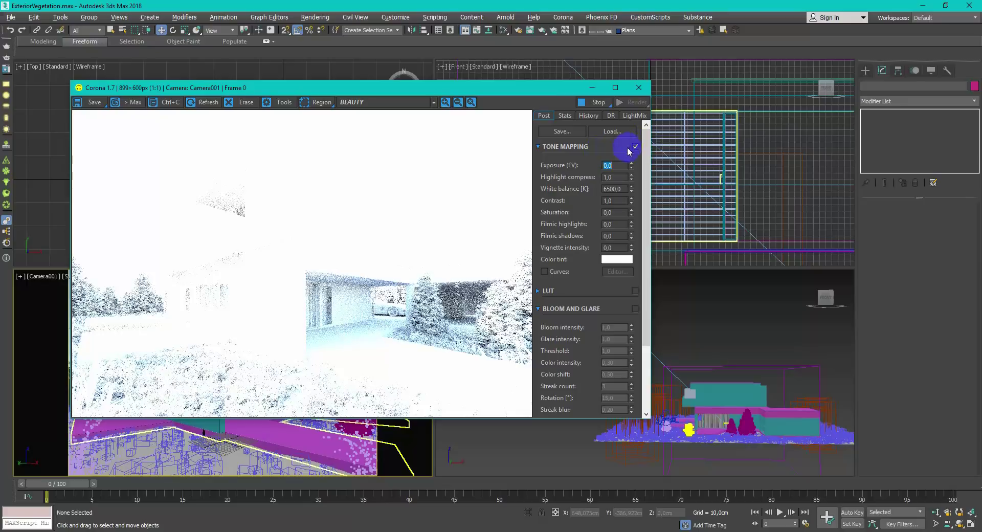
Set the render's tone mapping exposure to -4.5 EV and close the render window
key("Return")
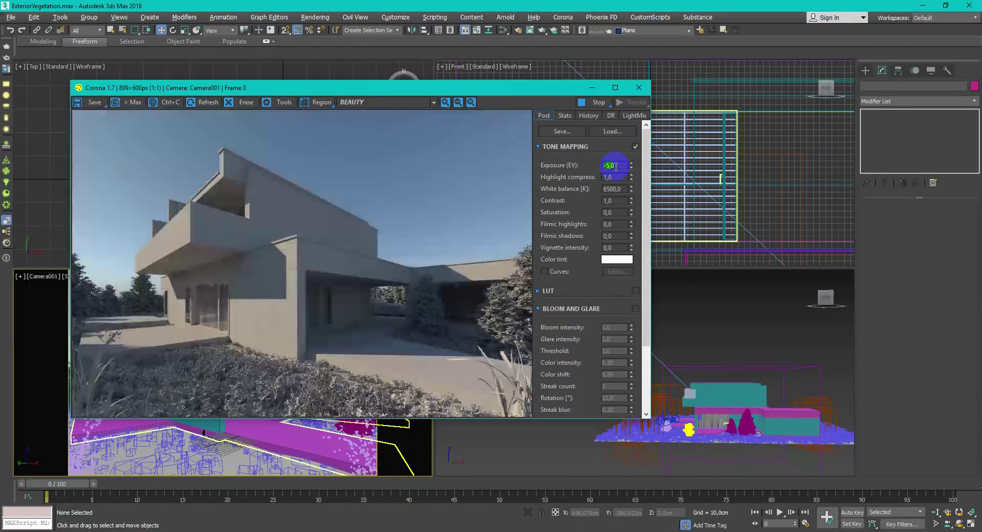
type("-4")
key("Return")
key("Return")
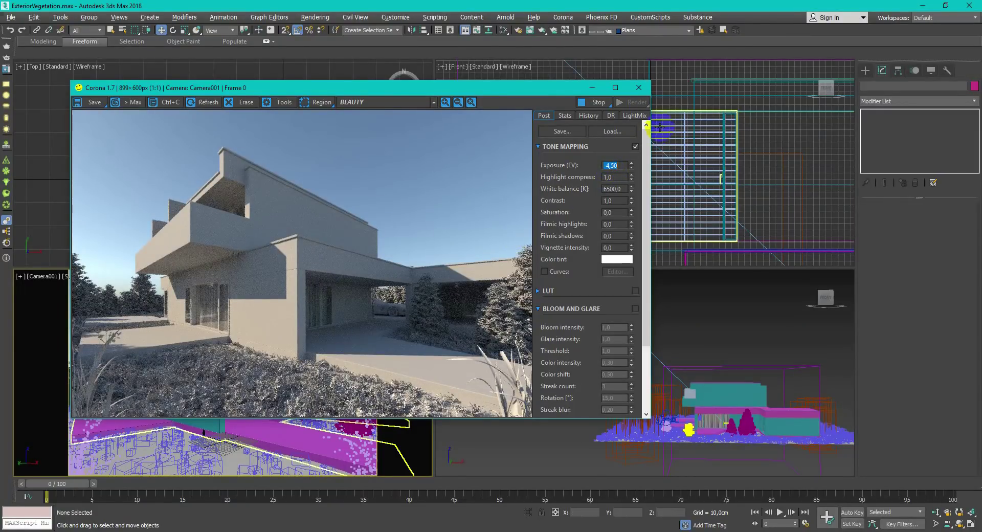
left_click(638, 87)
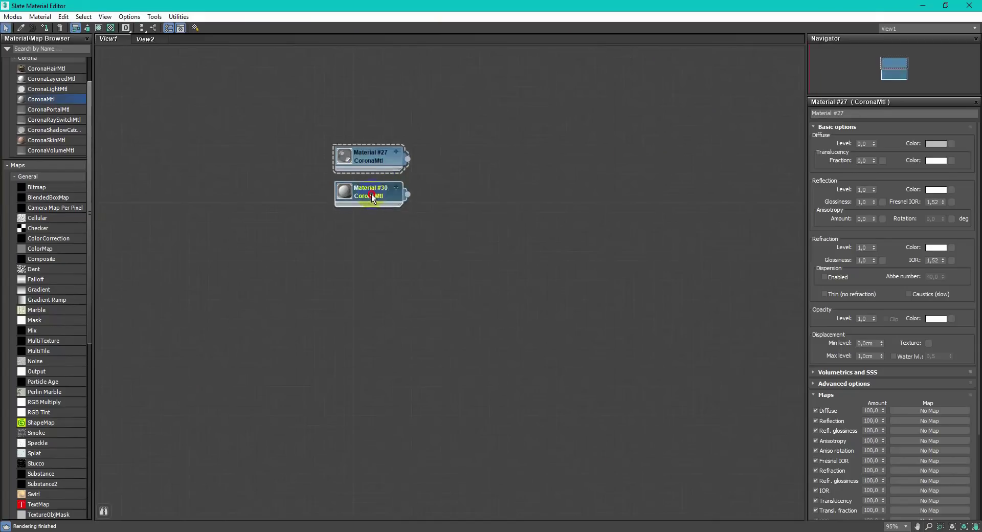
Add a new CoronaMtl below the existing materials and name it ConcreteWalls
left_click_drag(375, 260, 370, 262)
double_click(369, 269)
left_click_drag(850, 113, 789, 115)
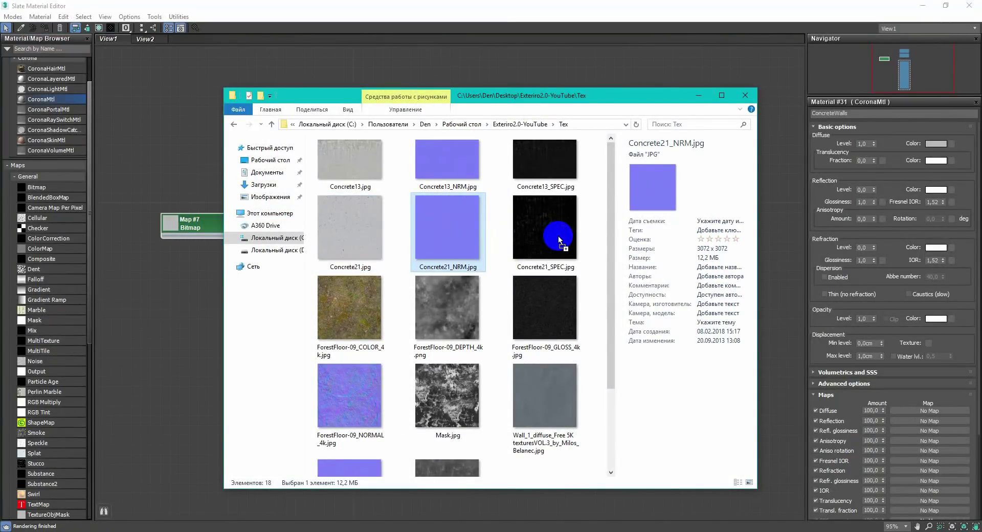
Bring the Concrete21 diffuse, Concrete21_NRM and Concrete21_SPEC bitmaps from the Tex folder into the material graph
left_click_drag(559, 239, 184, 340)
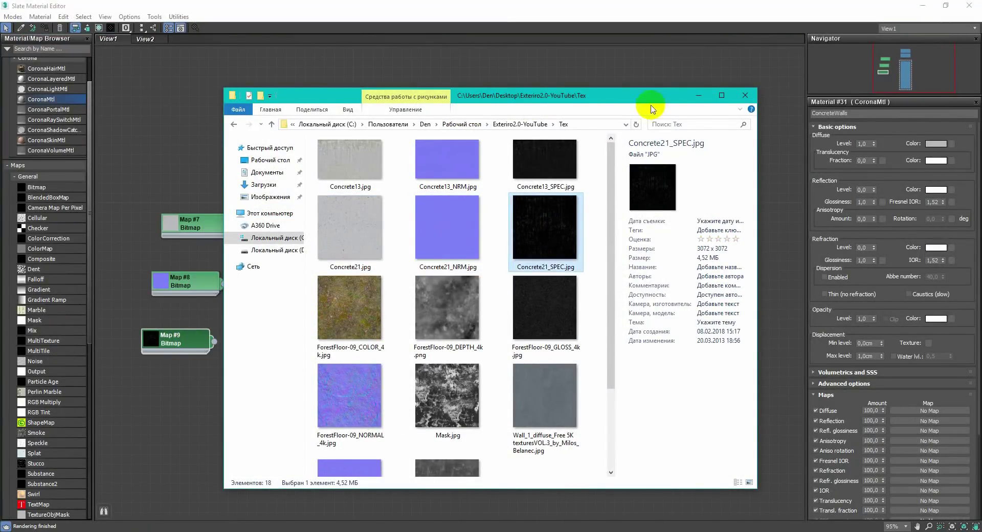
left_click(695, 96)
middle_click_drag(209, 265, 346, 199)
scroll(346, 199, "up", 1)
Connect the Concrete21.jpg bitmap to the ConcreteWalls diffuse color and arrange the three map nodes in a column
left_click_drag(493, 210, 493, 212)
left_click_drag(250, 190, 311, 299)
left_click_drag(328, 232, 317, 345)
left_click_drag(344, 161, 321, 229)
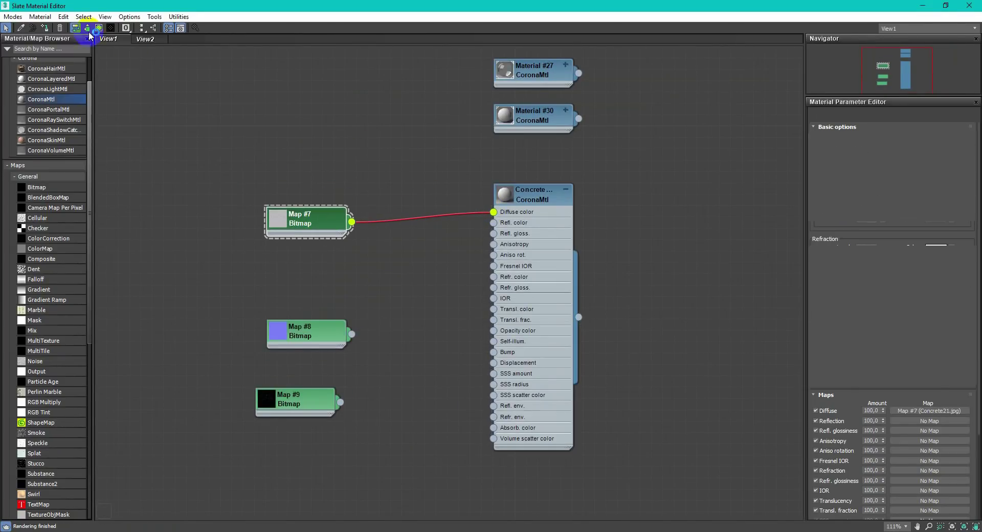
double_click(322, 233)
Assign the ConcreteWalls material to the front corner wall Box002 and display its texture in the viewport
left_click_drag(457, 5, 688, 77)
middle_click_drag(301, 165, 447, 185, "alt")
middle_click_drag(660, 197, 669, 219)
double_click(713, 195)
left_click(518, 101)
left_click(403, 157)
middle_click_drag(403, 157, 363, 210, "alt")
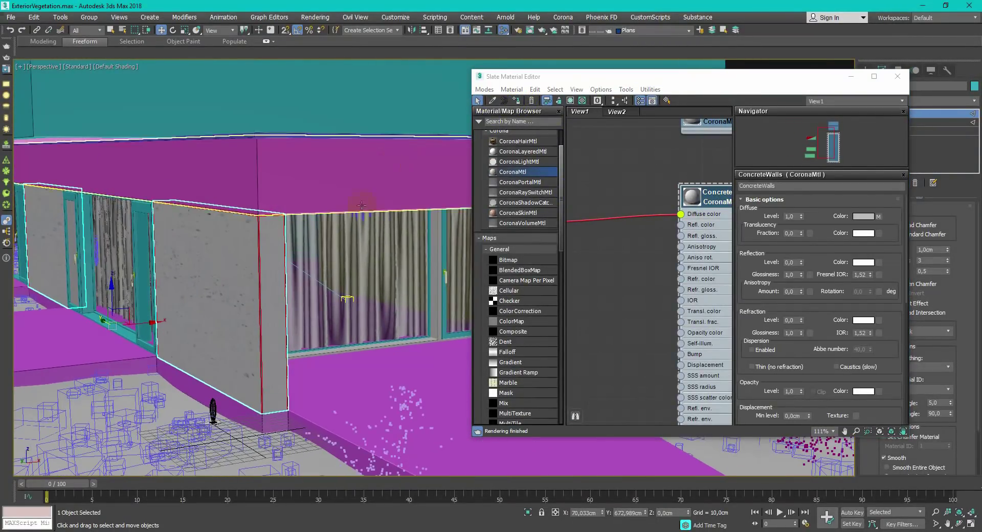
Open the full image of the Concrete21.jpg bitmap to examine the scale of the concrete texture
middle_click_drag(209, 324, 245, 313, "alt")
middle_click_drag(575, 233, 691, 225)
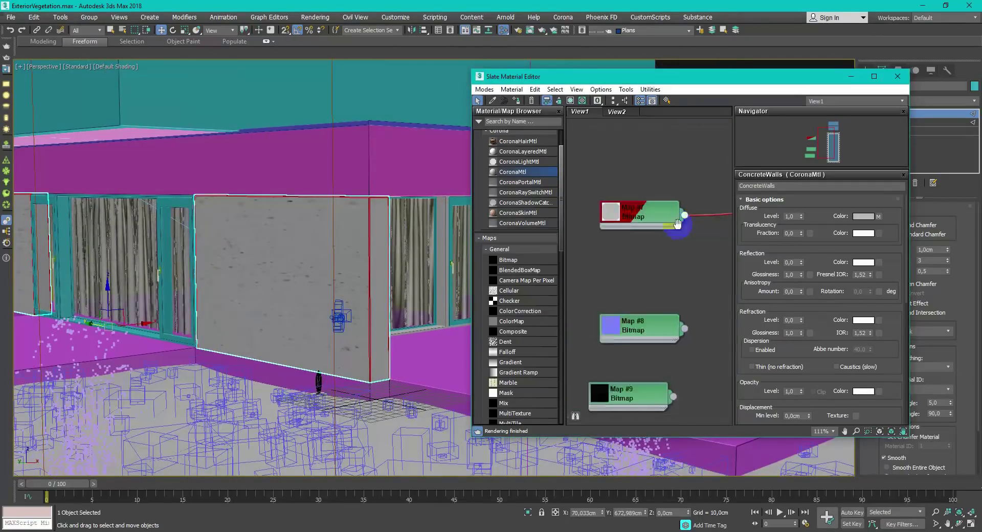
double_click(623, 213)
double_click(668, 217)
left_click(874, 354)
left_click_drag(184, 145, 491, 62)
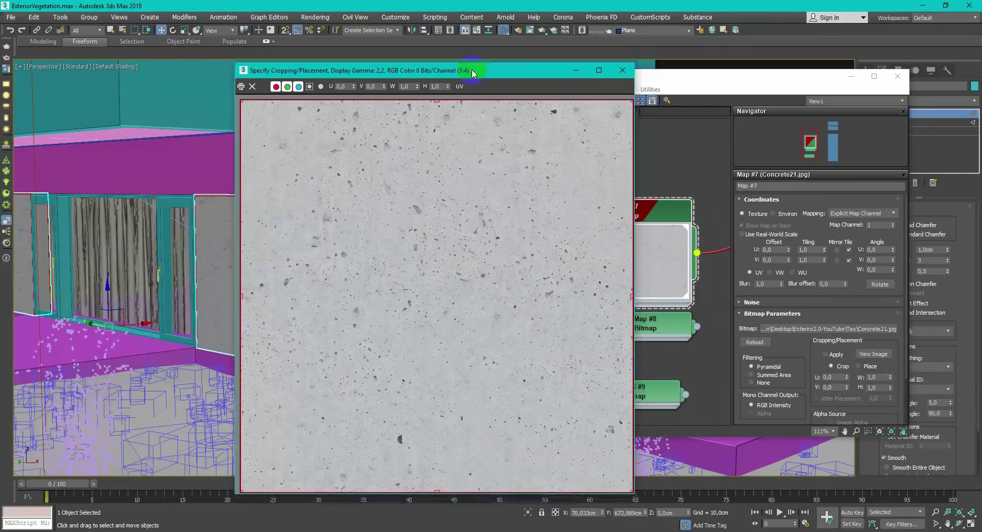
left_click(623, 67)
Add a UVW Map modifier with Box mapping to the front corner wall
left_click(851, 76)
left_click(954, 103)
scroll(954, 104, "down", 20)
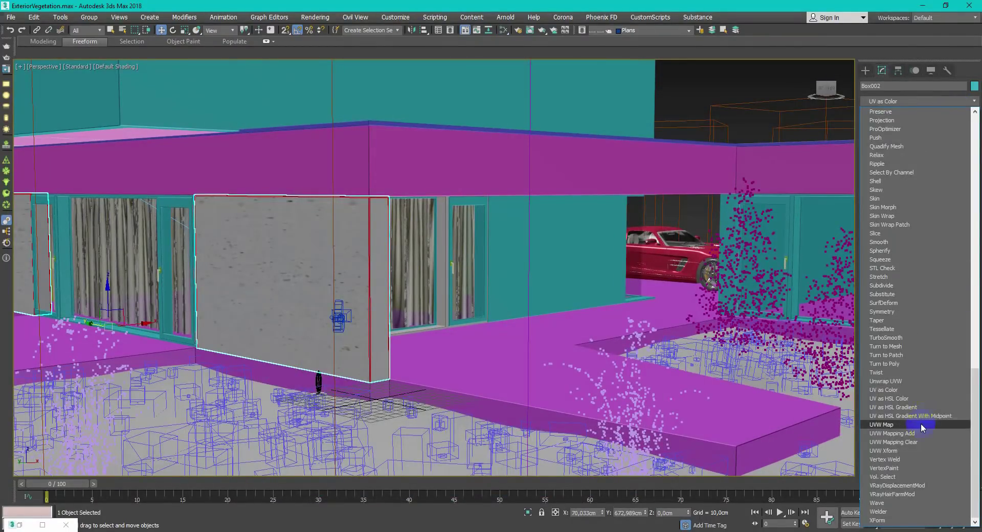
left_click(900, 424)
left_click(910, 270)
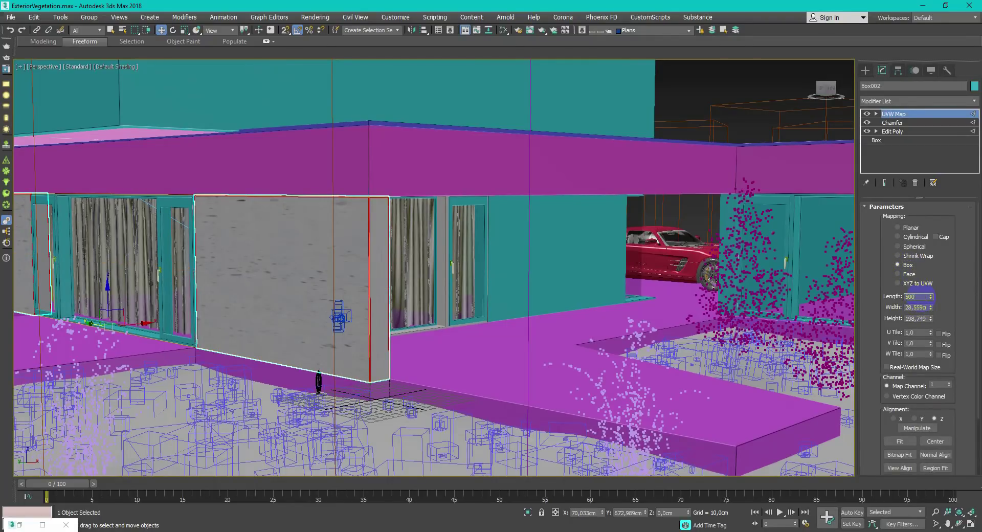
Set the UVW Map box's length, width and height to 500 cm
left_click(921, 297)
type("500")
key("Tab")
type("5005")
key("Tab")
type("50")
type("0cm")
key("Return")
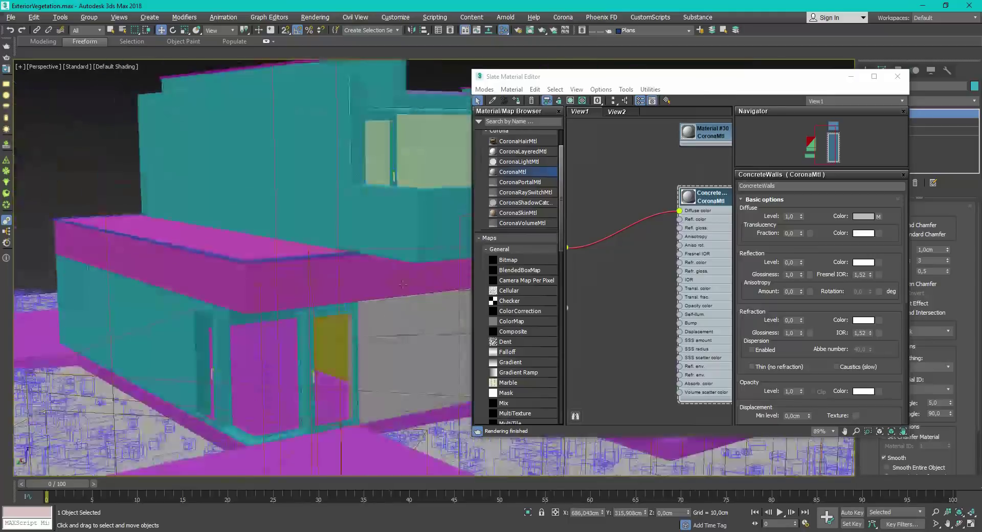
Assign ConcreteWalls to the other house walls and copy the corner wall's UVW Map modifier onto them
left_click(516, 100)
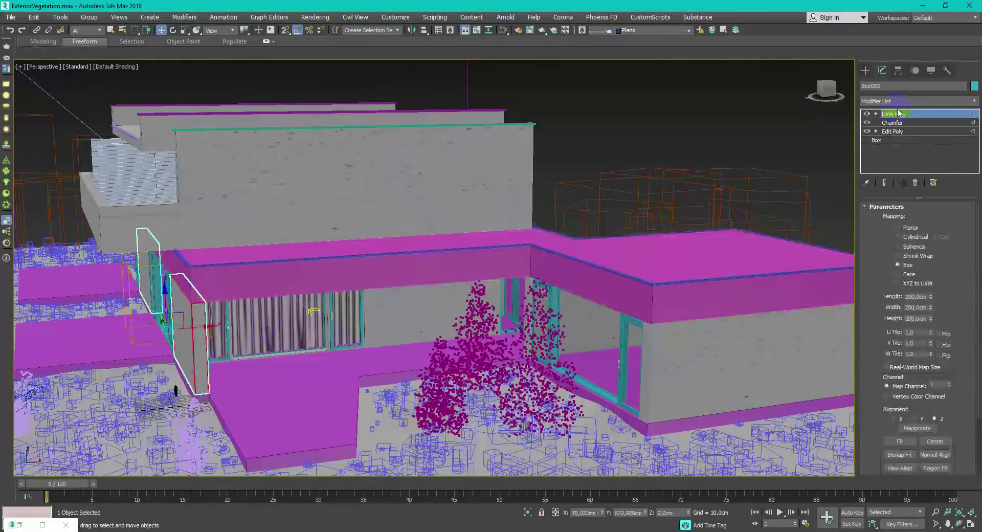
left_click(778, 339)
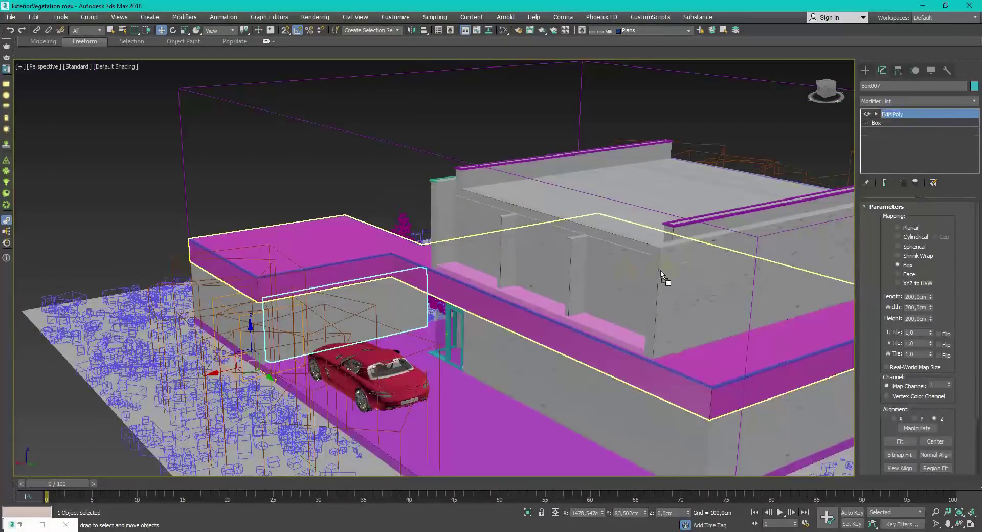
left_click(662, 277)
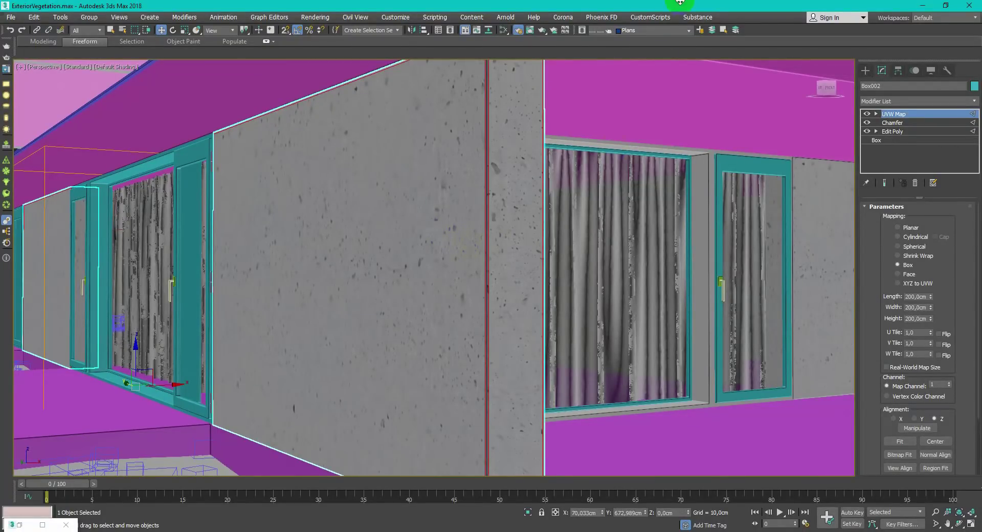
Start an interactive Corona render of the perspective close-up of the concrete wall corner
key("F10")
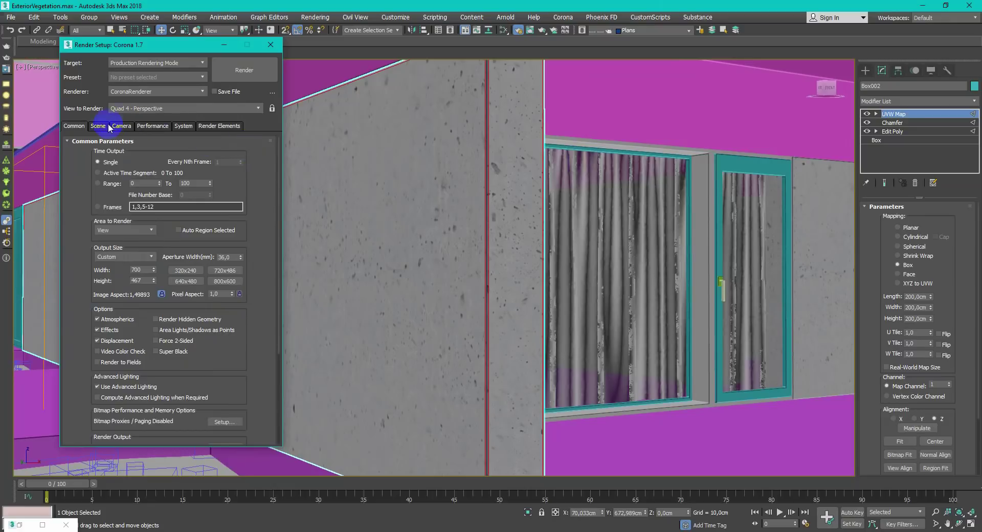
left_click(99, 126)
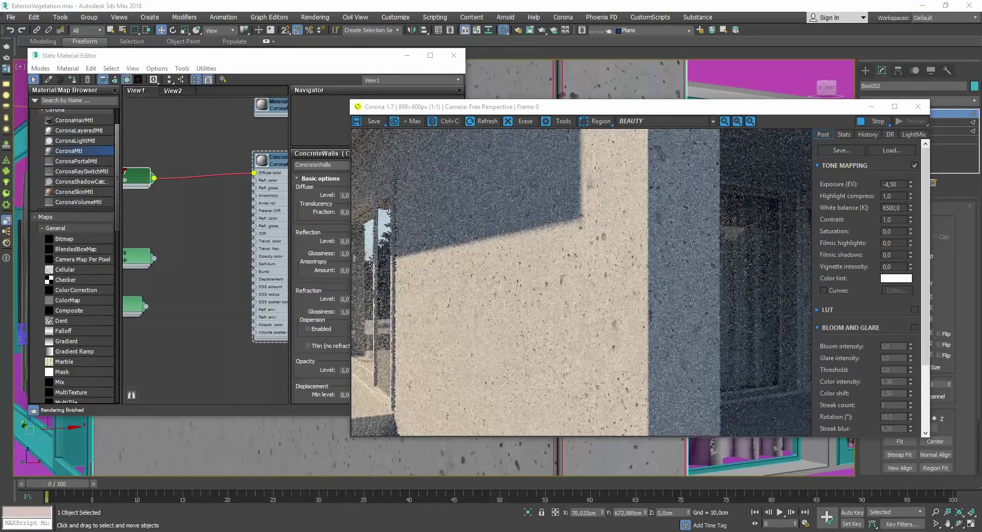
Add a CoronaNormal map to the material graph beside the bitmaps and open its parameters
mouse_move(173, 286)
middle_mouse_down()
mouse_move(184, 281)
mouse_move(174, 272)
middle_mouse_up()
scroll(174, 272, "down", 1)
scroll(80, 324, "down", 15)
left_click_drag(77, 269, 184, 268)
double_click(185, 270)
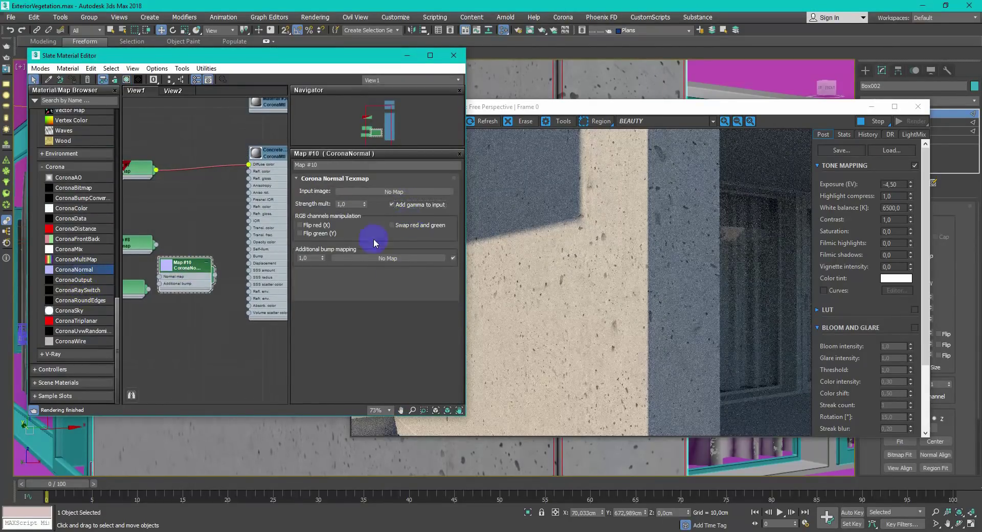
Feed the Concrete21_NRM.jpg bitmap into the CoronaNormal map and connect that map to the ConcreteWalls Bump input
middle_click_drag(134, 258, 188, 250)
left_click_drag(226, 263, 223, 225)
middle_click_drag(278, 224, 209, 235)
left_click_drag(209, 234, 236, 260)
scroll(618, 368, "up", 5)
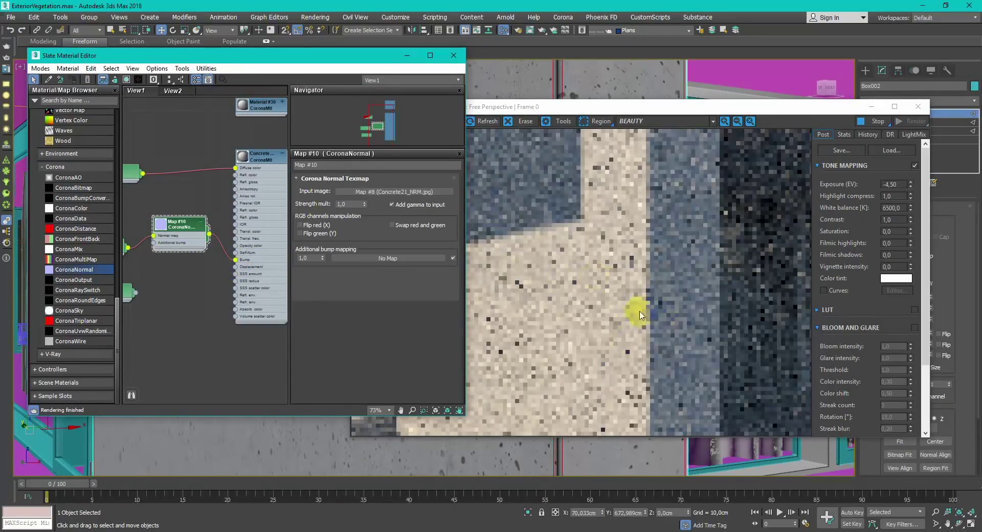
scroll(644, 317, "down", 5)
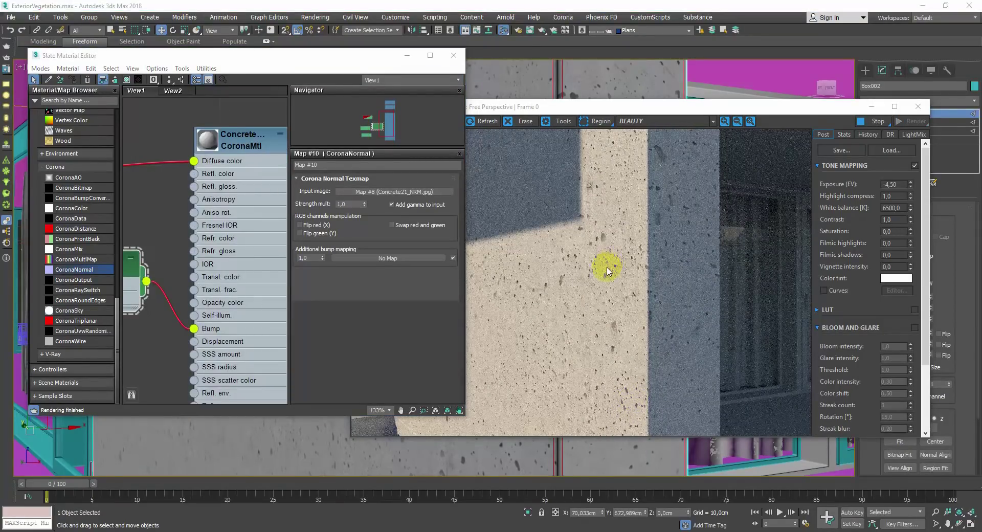
Spread out the bitmap and CoronaNormal nodes of ConcreteWalls and open the Concrete21_SPEC.jpg bitmap's parameters
middle_click_drag(139, 255, 281, 197)
scroll(276, 200, "down", 3)
left_click_drag(157, 238, 163, 224)
left_click_drag(255, 213, 256, 293)
mouse_move(130, 305)
middle_mouse_down()
mouse_move(169, 303)
mouse_move(116, 317)
middle_mouse_up()
double_click(152, 207)
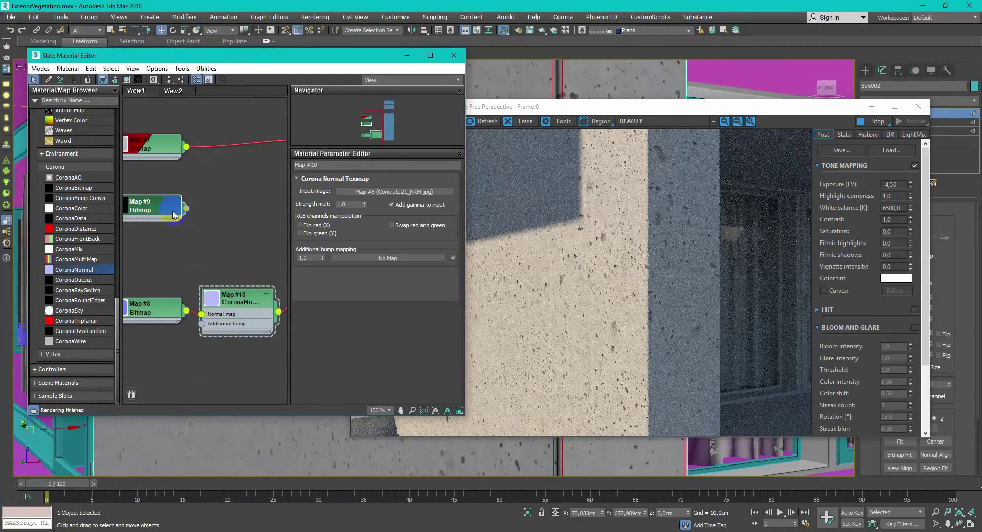
Add a Color Correction map beside the Concrete21_SPEC.jpg bitmap for the ConcreteWalls reflection glossiness
scroll(63, 227, "up", 8)
scroll(64, 229, "up", 5)
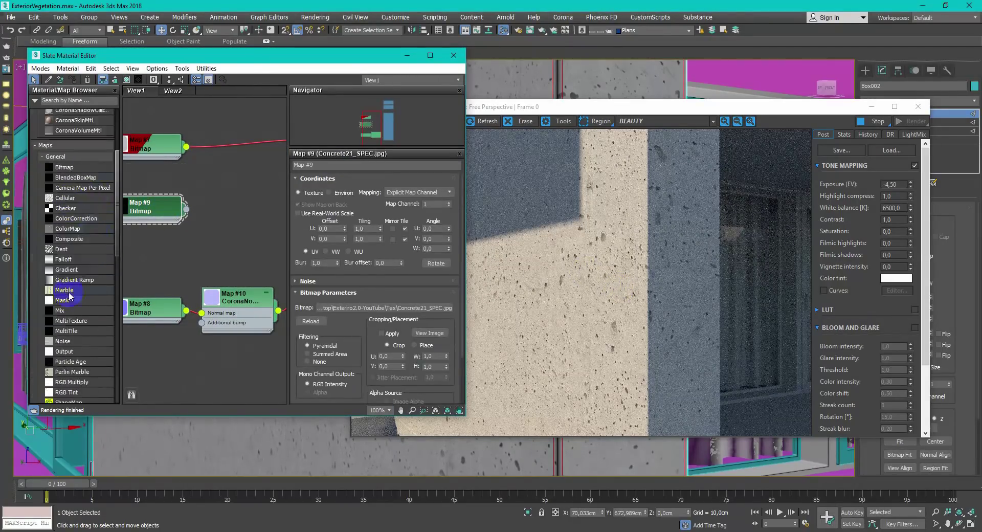
left_click_drag(87, 219, 248, 211)
middle_click_drag(247, 212, 160, 228)
double_click(267, 140)
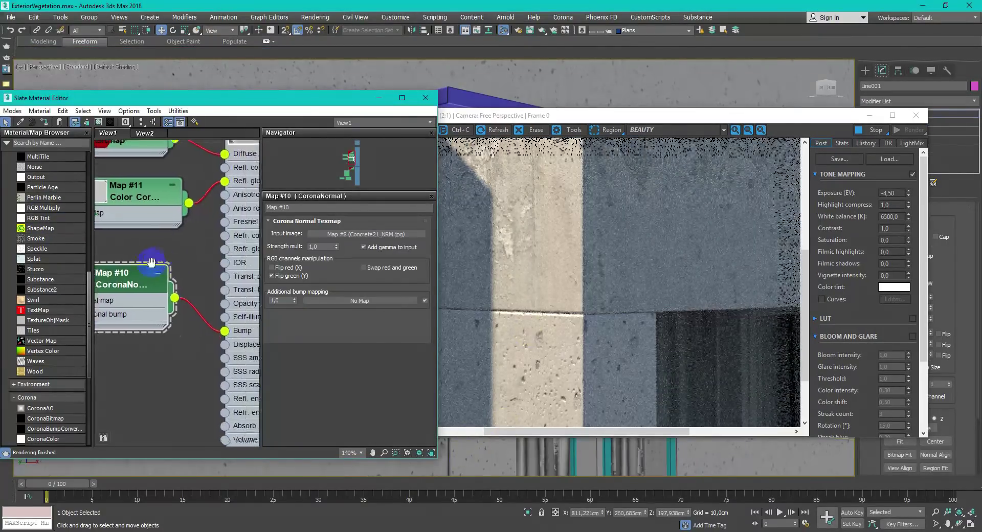
Toggle Flip green (Y) on the Concrete21_NRM CoronaNormal map to compare the wall relief in the render, leaving it enabled
left_click(284, 284)
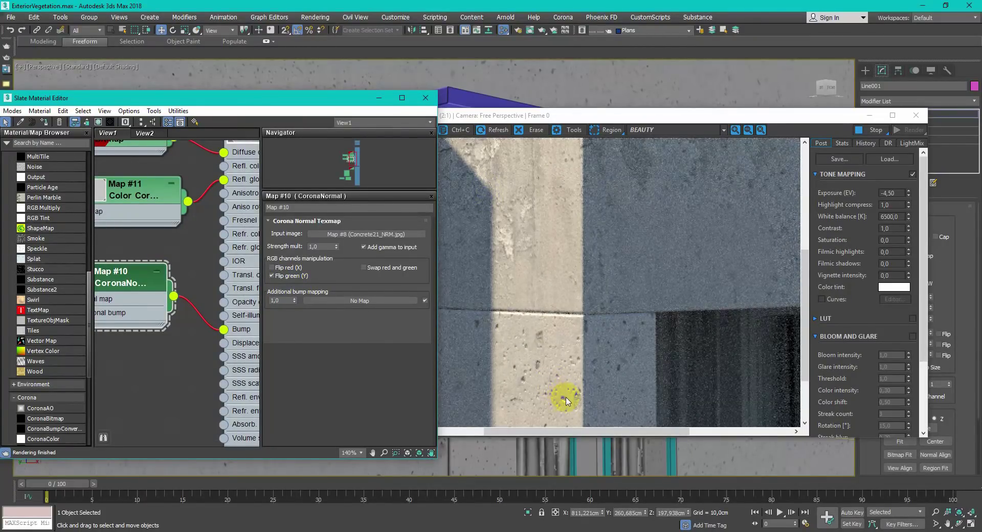
left_click(286, 277)
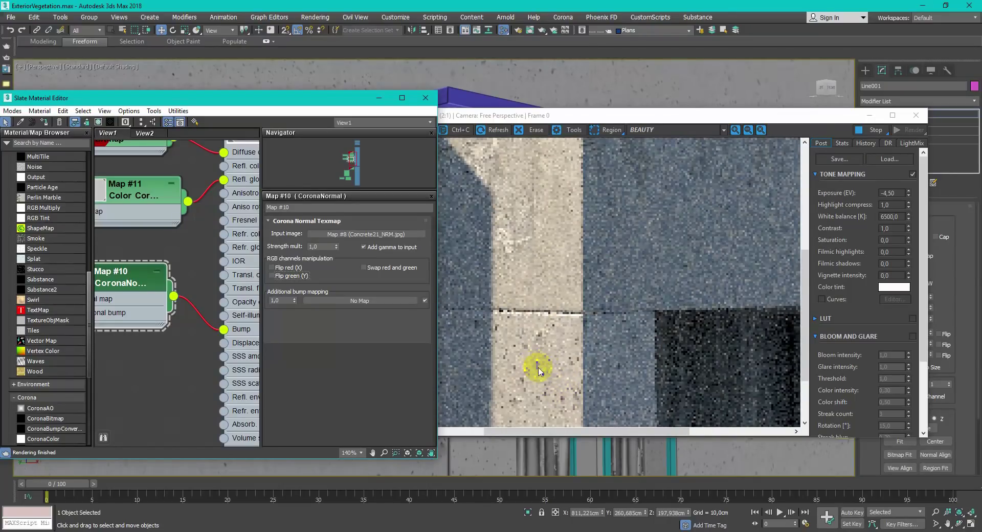
left_click(293, 279)
Open the Concrete13_NRM CoronaNormal map's parameters and examine the upper concrete surfaces in the interactive render
scroll(197, 230, "down", 4)
middle_click_drag(214, 319, 213, 298)
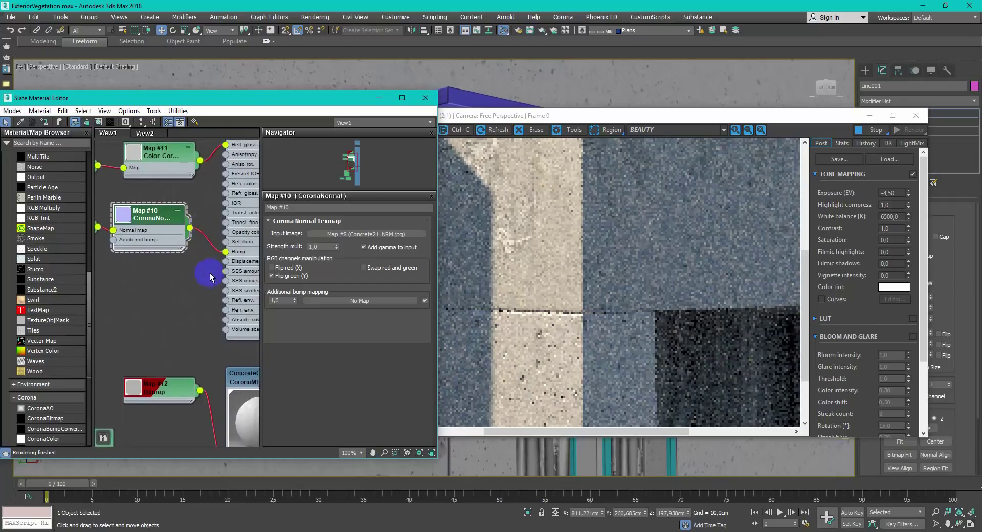
middle_click_drag(143, 325, 213, 133)
scroll(199, 309, "down", 1)
double_click(185, 350)
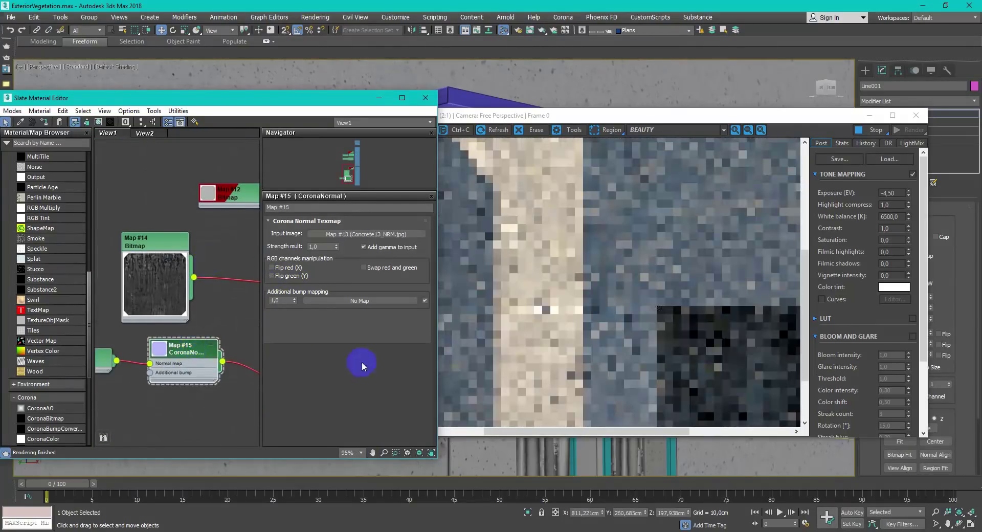
middle_click_drag(248, 243, 167, 276)
middle_click_drag(568, 266, 584, 302)
middle_click_drag(543, 172, 576, 260)
middle_click_drag(192, 235, 231, 230)
scroll(221, 232, "down", 4)
middle_click_drag(148, 301, 200, 279)
scroll(199, 279, "down", 4)
Move the Concrete13 glossiness and normal map nodes down together and collapse the glossiness bitmap's large preview
left_click_drag(136, 247, 204, 357)
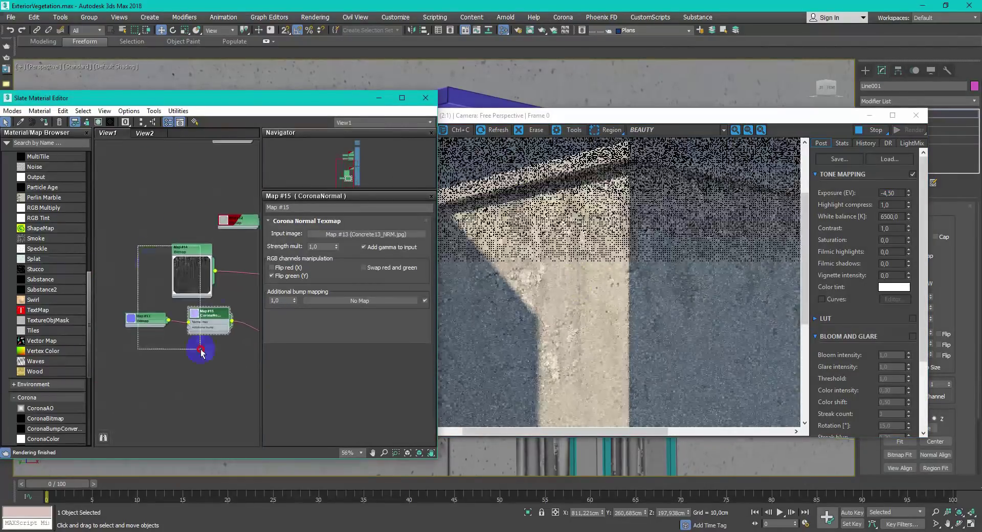
left_click_drag(192, 268, 182, 337)
double_click(182, 338)
scroll(39, 355, "down", 1)
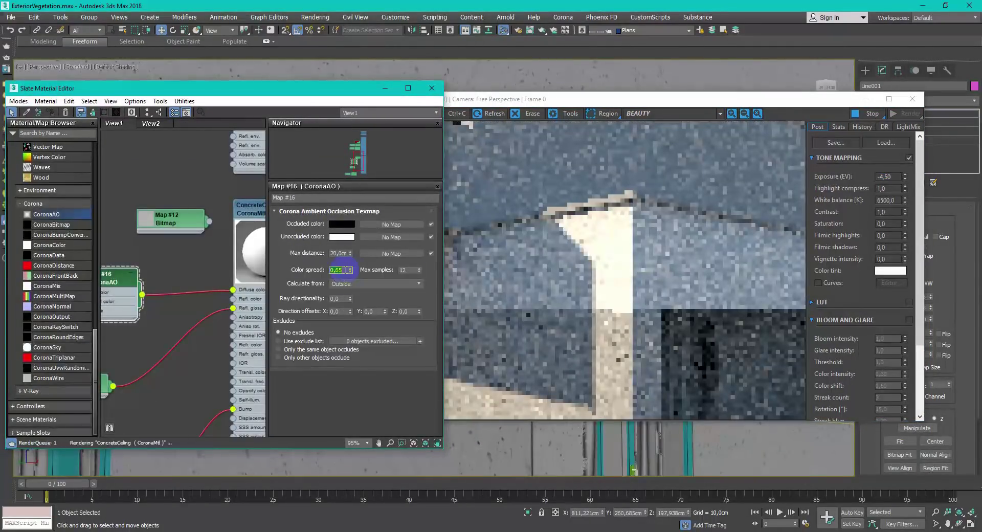
Close the render window and move the CoronaAO node with its input maps away from the ConcreteCeling material
left_click(628, 211)
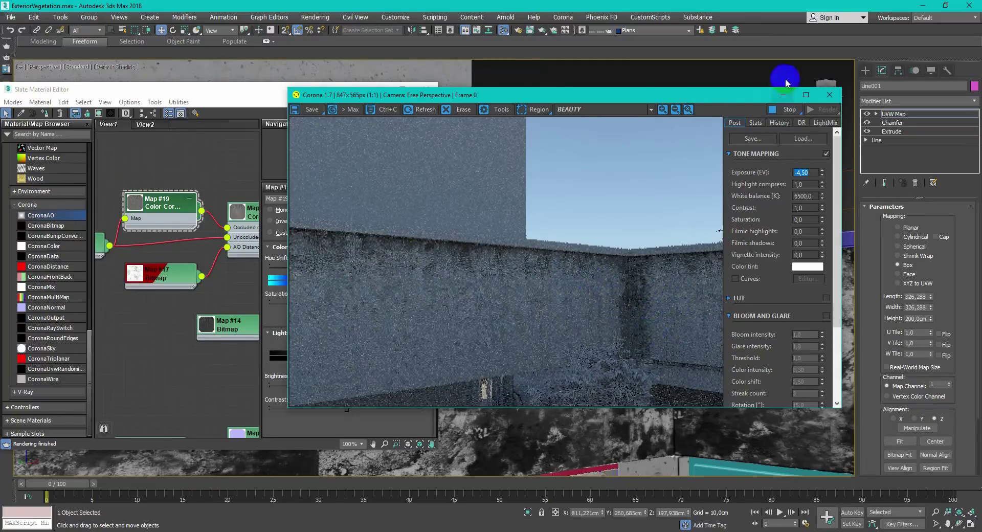
left_click(830, 95)
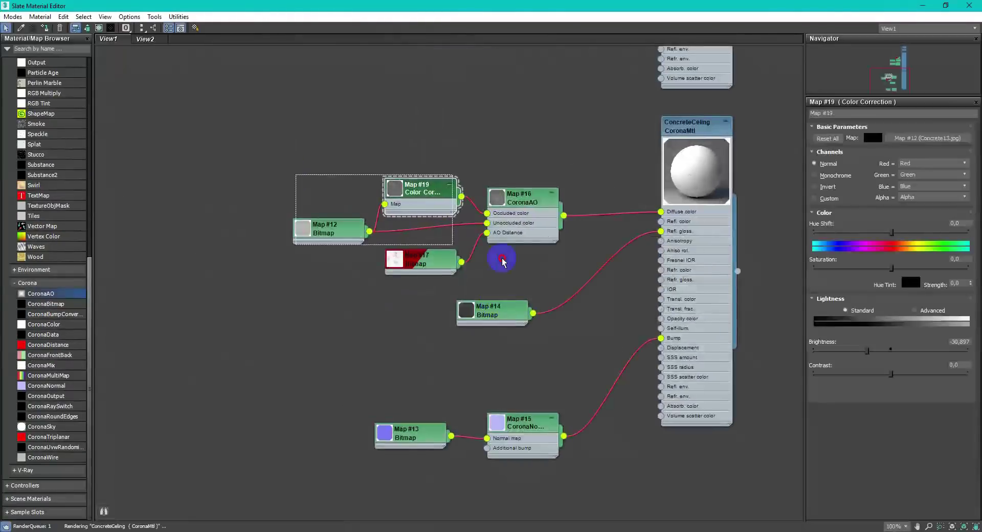
left_click_drag(503, 259, 504, 259)
left_click_drag(521, 200, 389, 200)
Add a Gradient Ramp map and connect it to the ConcreteCeling material's Diffuse color
scroll(53, 292, "up", 7)
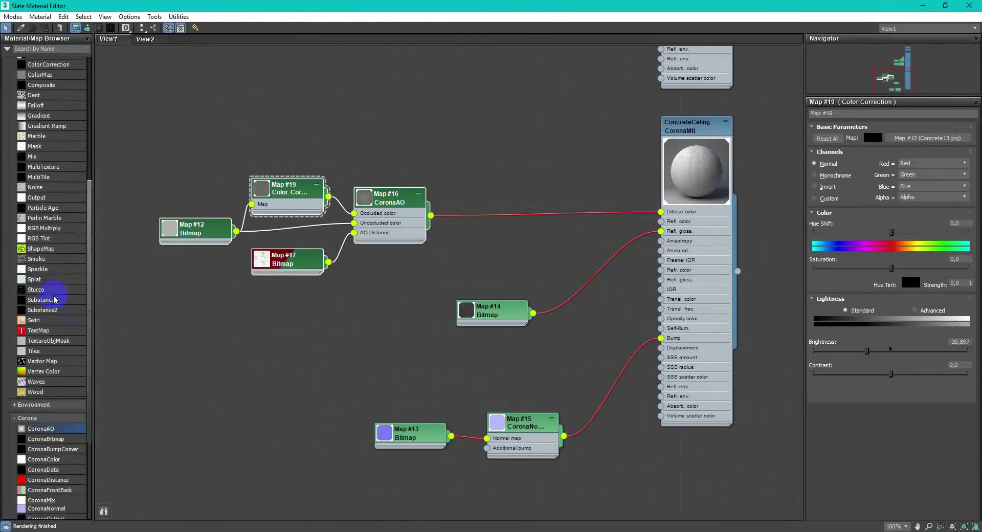
left_click_drag(55, 211, 495, 150)
double_click(495, 149)
scroll(541, 160, "up", 1)
middle_click_drag(549, 170, 506, 194)
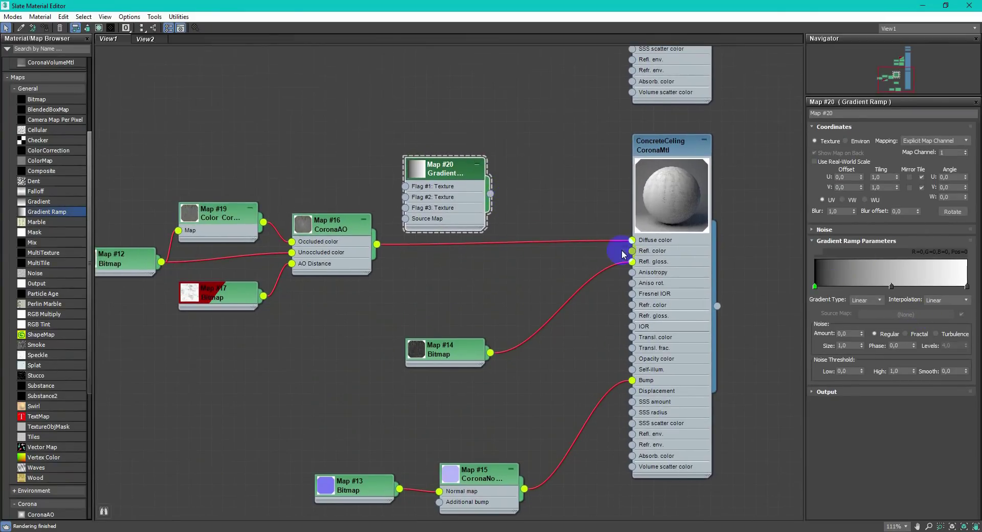
left_click_drag(491, 194, 632, 240)
Reduce the material editor to a smaller window, start an interactive Corona render and bring the Gradient Ramp node into place
left_click_drag(543, 7, 244, 69)
left_click(5, 56)
key("ctrl+i")
left_click(547, 72)
middle_click_drag(202, 287, 121, 259)
middle_click_drag(232, 190, 164, 209)
left_click_drag(133, 208, 192, 242)
middle_click_drag(191, 242, 106, 237)
Try W angles of 90 and 180 on the Gradient Ramp to check its direction on the concrete in the render
left_click(322, 365)
left_click(394, 365)
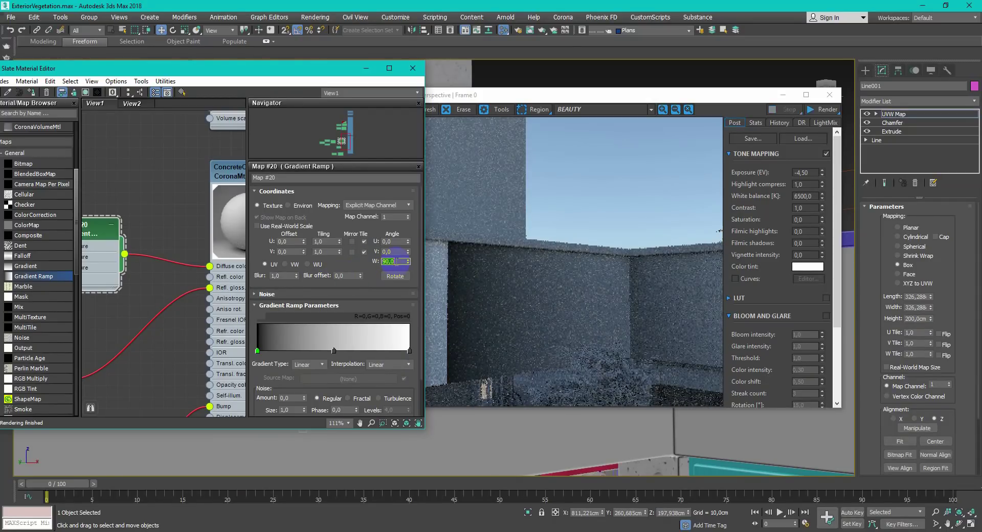
key("Return")
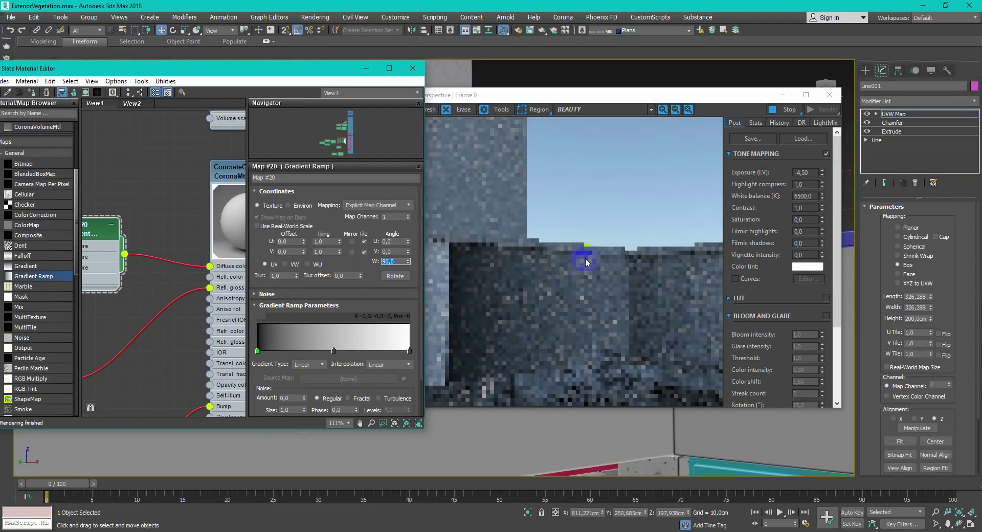
left_click(586, 263)
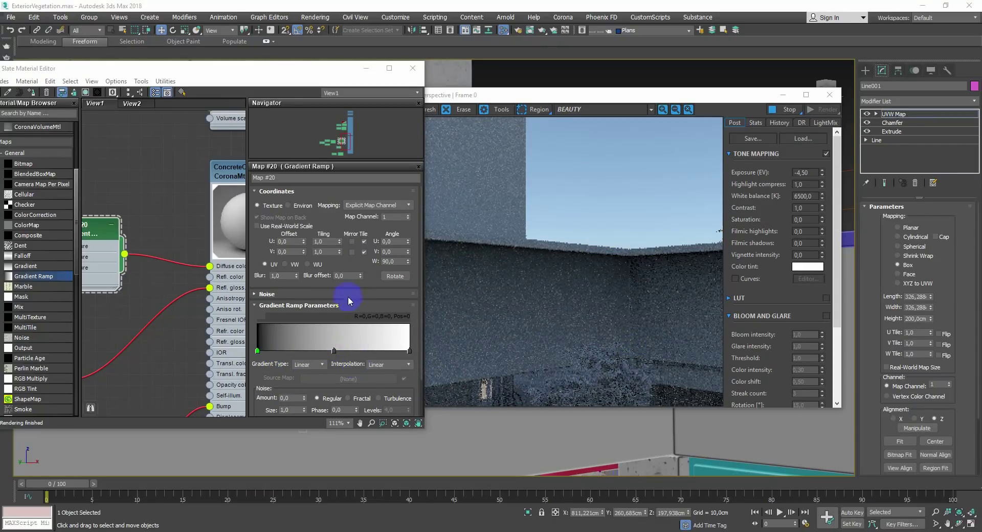
double_click(397, 261)
type("180")
key("Return")
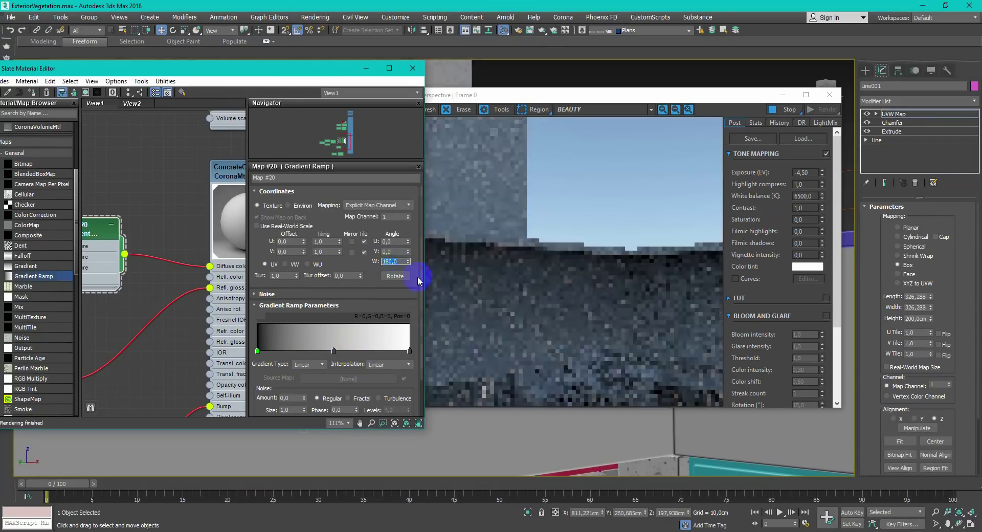
left_click_drag(276, 71, 238, 79)
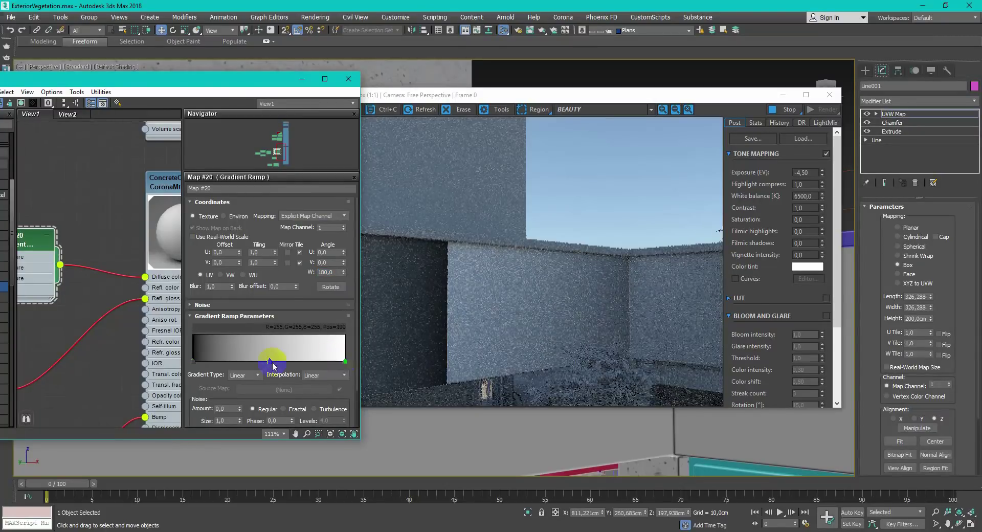
Set the Gradient Ramp's W angle to 270 and move its middle flag to position 88
left_click_drag(269, 361, 227, 361)
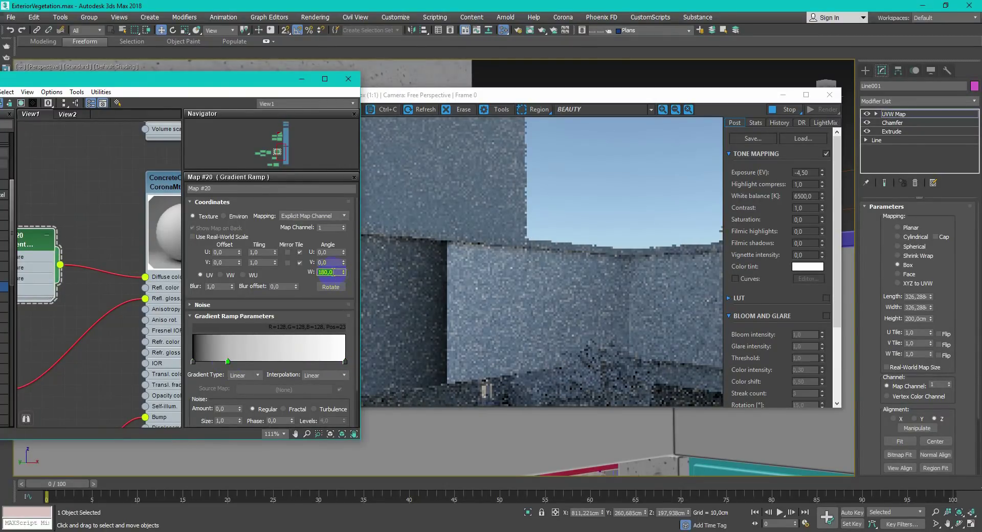
type("270")
key("Return")
left_click_drag(228, 362, 326, 361)
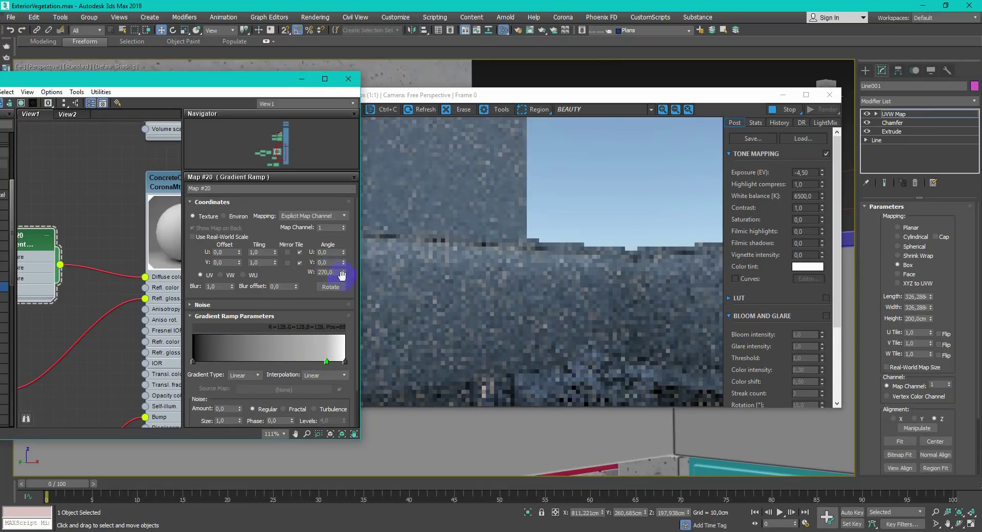
Make the Gradient Ramp's middle flag black and shift it slightly toward the ramp's start
double_click(326, 361)
right_click(418, 121)
left_click(379, 159)
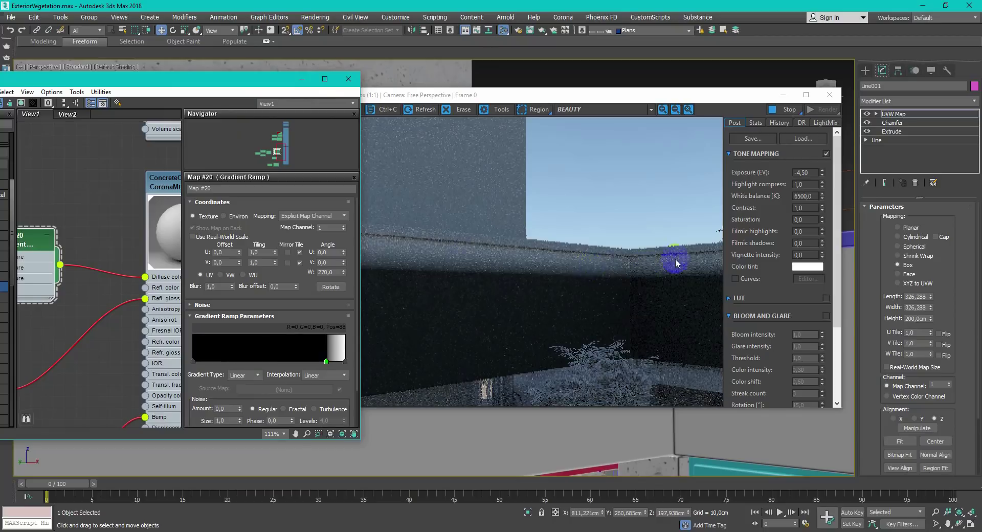
left_click_drag(327, 361, 319, 361)
Reposition the material editor, stop the interactive render and close the render window
left_click_drag(153, 80, 534, 87)
left_click_drag(172, 160, 167, 160)
left_click(784, 111)
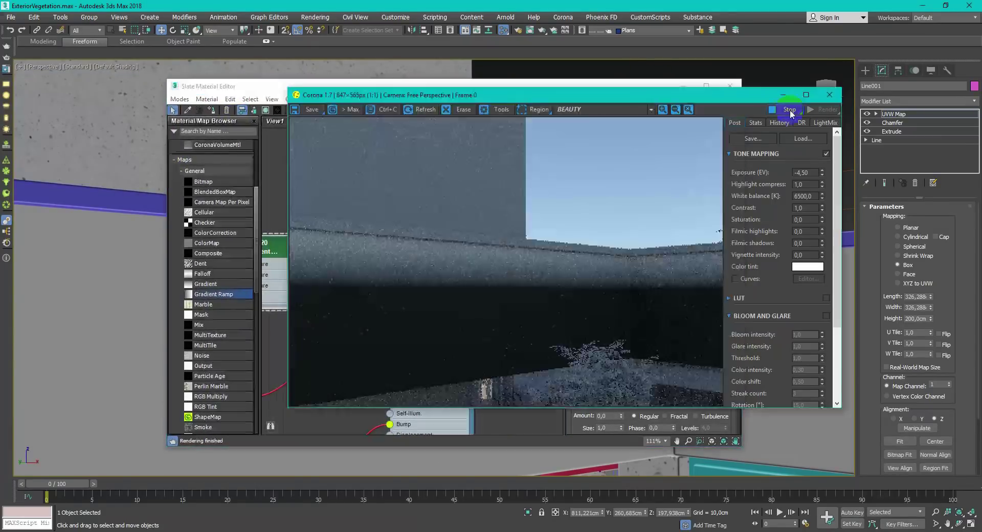
left_click(829, 95)
Add a Composite map between CoronaAO and the Gradient Ramp and feed the CoronaAO map into its Layer 1
left_click_drag(329, 215, 331, 214)
scroll(456, 225, "down", 3)
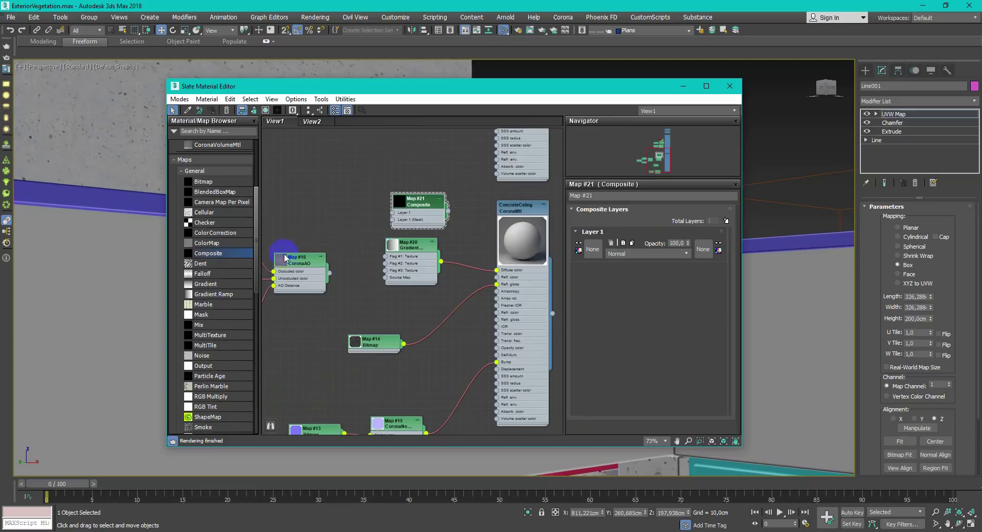
left_click_drag(421, 203, 346, 203)
left_click_drag(330, 273, 263, 248)
left_click_drag(344, 203, 373, 210)
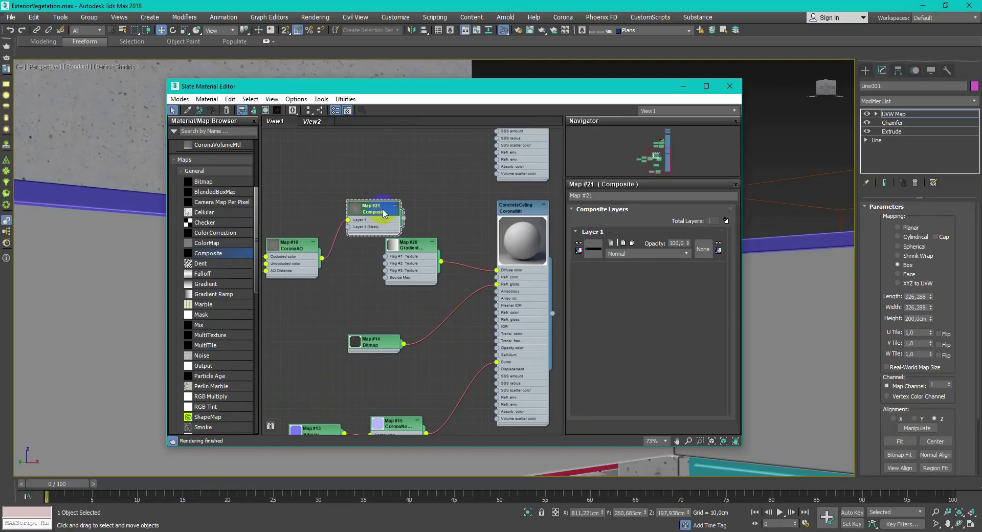
left_click_drag(297, 244, 272, 209)
scroll(273, 207, "down", 1)
middle_click_drag(273, 207, 352, 209)
Add a second Composite layer, feeding CoronaAO into Layer 2 and the Concrete13.jpg bitmap into Layer 1
left_click(726, 221)
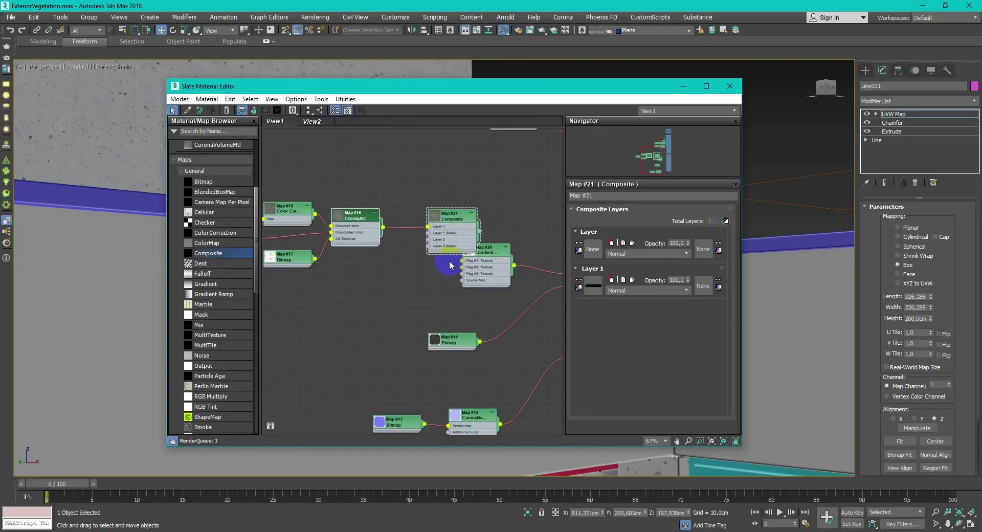
middle_click_drag(397, 242, 458, 239)
left_click(317, 241)
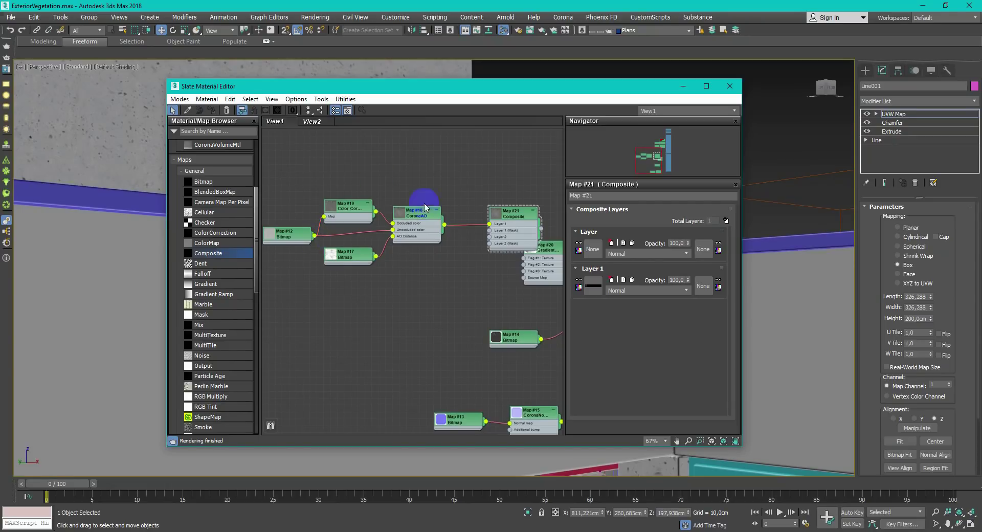
left_click_drag(444, 225, 494, 237)
left_click_drag(314, 235, 489, 224)
Enlarge the Composite node's preview and separate the Composite and Gradient Ramp nodes
left_click(285, 234)
middle_click_drag(433, 237, 377, 251)
scroll(463, 256, "up", 2)
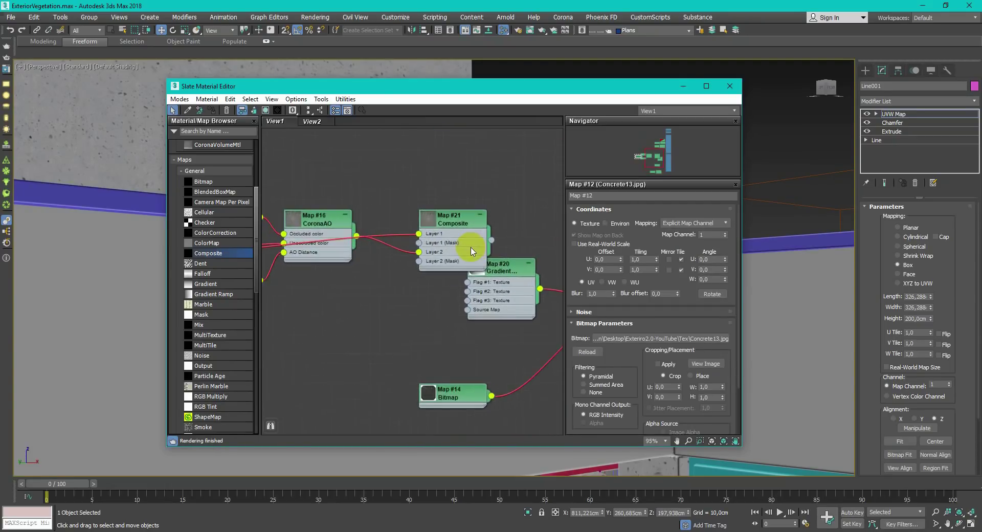
double_click(444, 221)
left_click_drag(456, 236, 397, 198)
left_click_drag(361, 262, 517, 284)
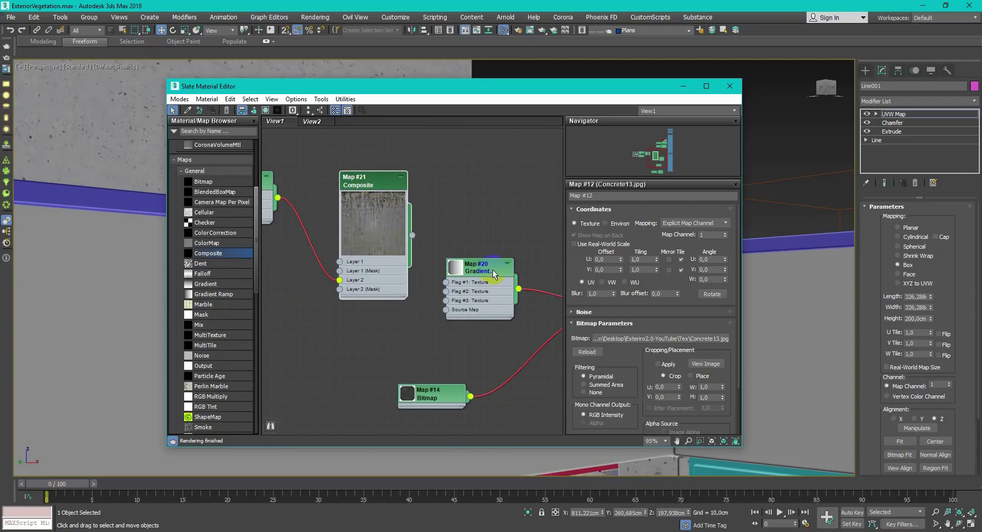
scroll(482, 274, "down", 3)
middle_click_drag(419, 271, 462, 275)
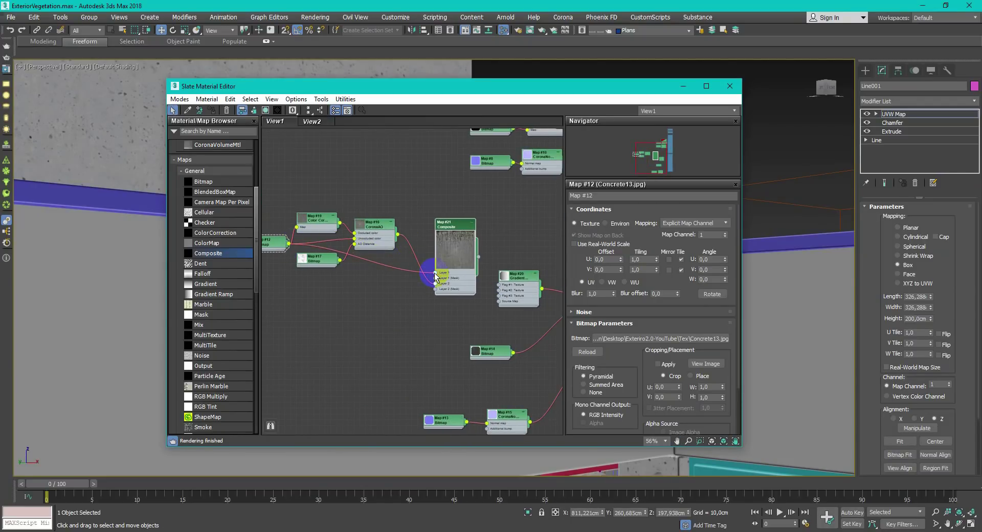
Move the Gradient Ramp below the Composite node and connect it to the Layer 2 mask
scroll(458, 261, "up", 2)
left_click_drag(356, 212, 356, 331)
middle_click_drag(517, 271, 438, 239)
middle_click_drag(431, 281, 543, 247)
middle_click_drag(507, 154, 373, 139)
left_click_drag(460, 202, 307, 254)
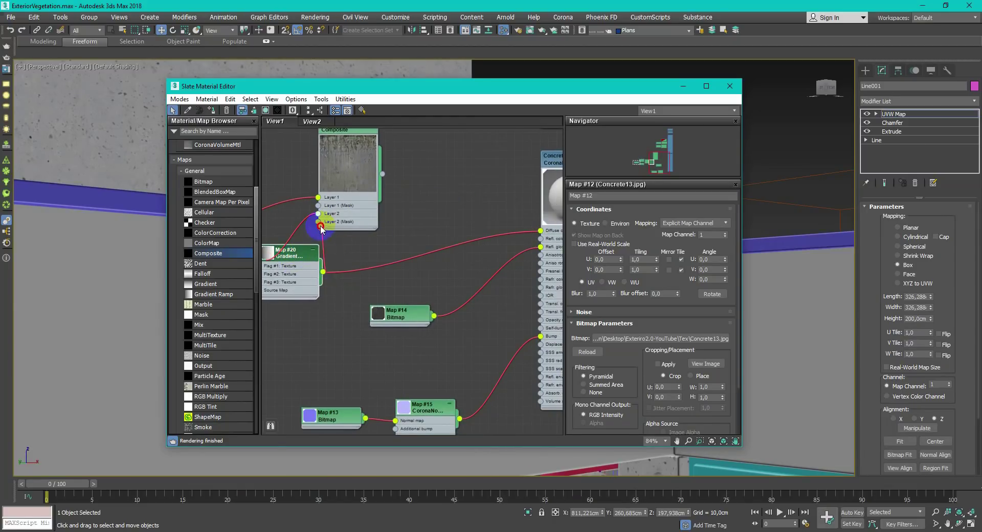
Connect the Composite map to the ConcreteCeling material's Diffuse color in place of the Gradient Ramp
scroll(375, 224, "up", 1)
middle_click_drag(398, 212, 333, 214)
scroll(355, 217, "down", 1)
left_click_drag(333, 209, 521, 278)
Arrange the Composite, Gradient Ramp and glossiness bitmap nodes closer together and close the material editor
middle_click_drag(307, 169, 429, 184)
left_click_drag(404, 170, 508, 202)
left_click_drag(374, 339, 341, 245)
left_click_drag(426, 346, 348, 322)
middle_click_drag(552, 286, 360, 266)
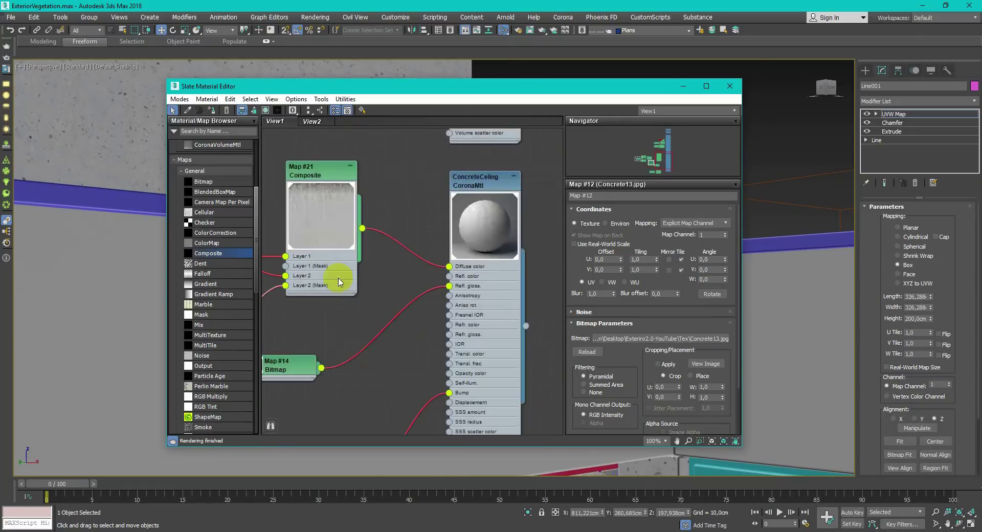
left_click(730, 86)
left_click(7, 60)
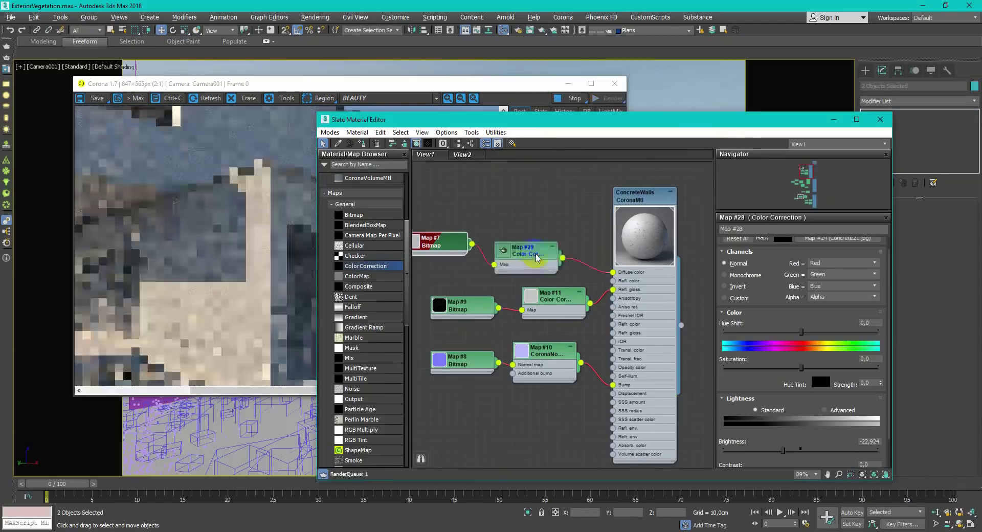
Set the brightness of the Color Correction map on the ConcreteWalls Diffuse color to about -6,3
double_click(538, 258)
left_click(817, 445)
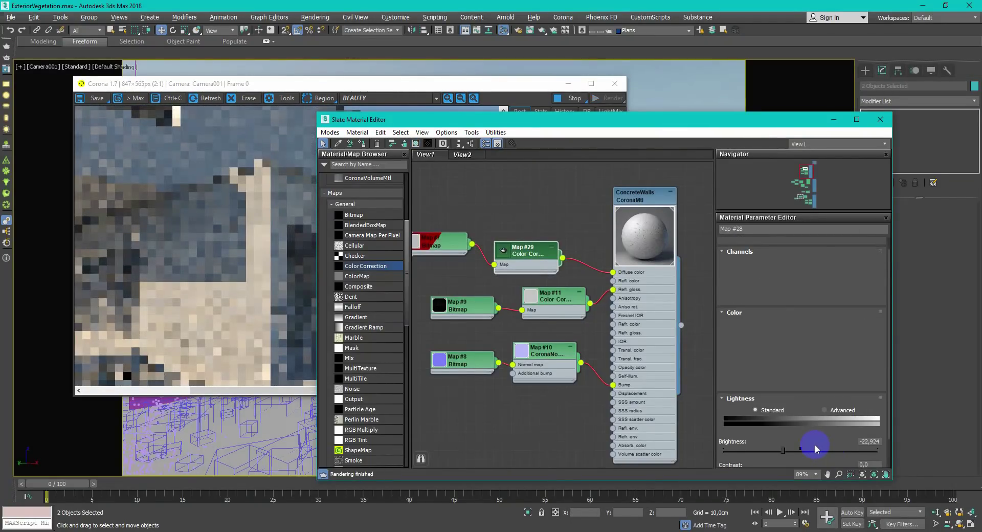
left_click_drag(815, 444, 798, 452)
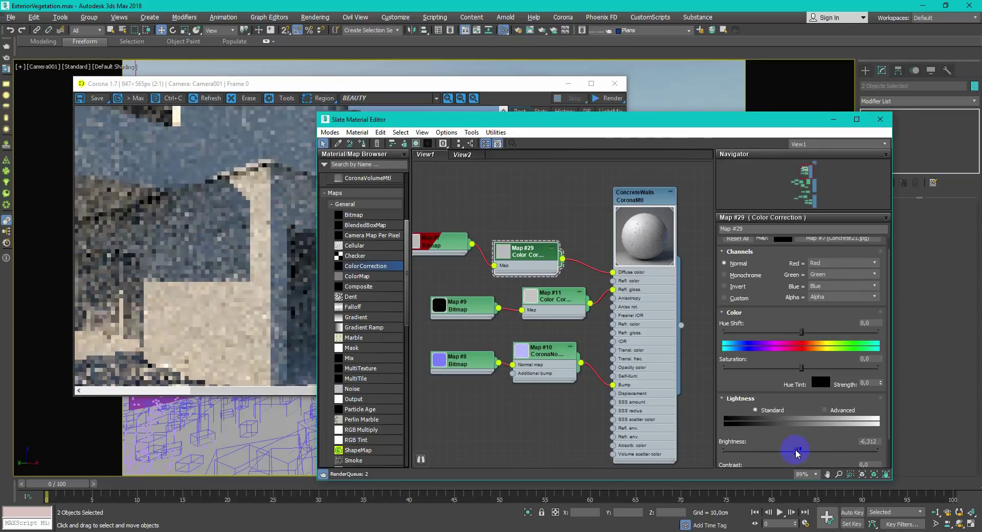
left_click(288, 99)
left_click_drag(290, 287, 289, 287)
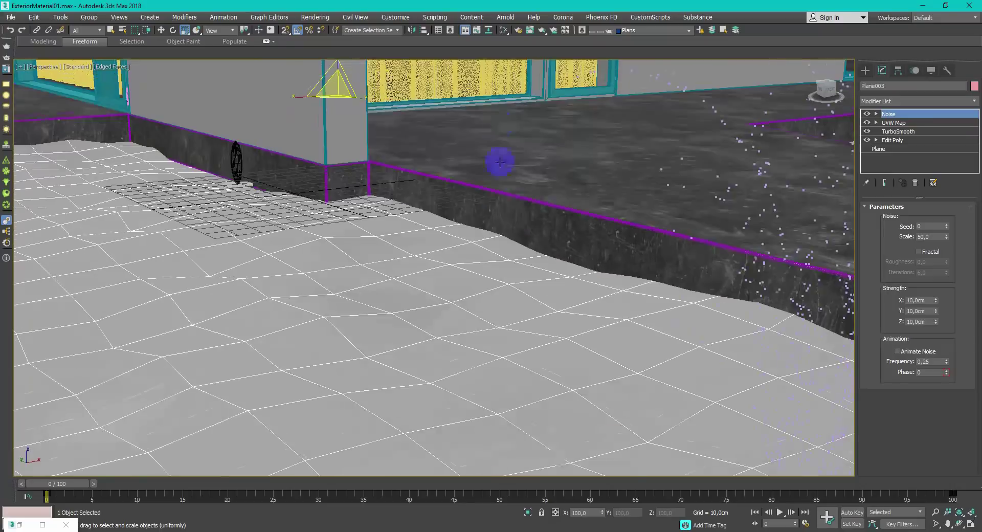
Add a TurboSmooth modifier above Noise on the ground plane and toggle the display of the TurboSmooth and Noise modifiers
middle_click_drag(500, 162, 804, 183, "alt")
left_click(942, 100)
type("tu")
key("Return")
middle_click_drag(745, 255, 894, 139, "alt")
left_click(867, 113)
left_click(867, 123)
middle_click_drag(582, 245, 526, 279, "alt")
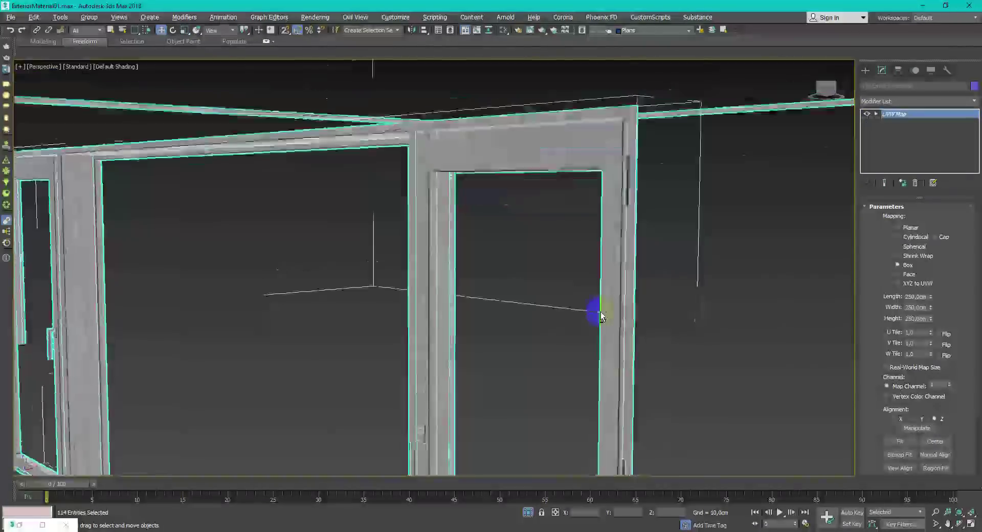
Open the window frames' metal material in a maximized material editor and move the normal bitmap below the two other bitmaps
middle_click_drag(601, 316, 403, 324, "alt")
scroll(409, 292, "up", 3)
scroll(408, 291, "down", 4)
scroll(478, 281, "up", 1)
middle_click_drag(477, 279, 450, 243, "alt")
key("m")
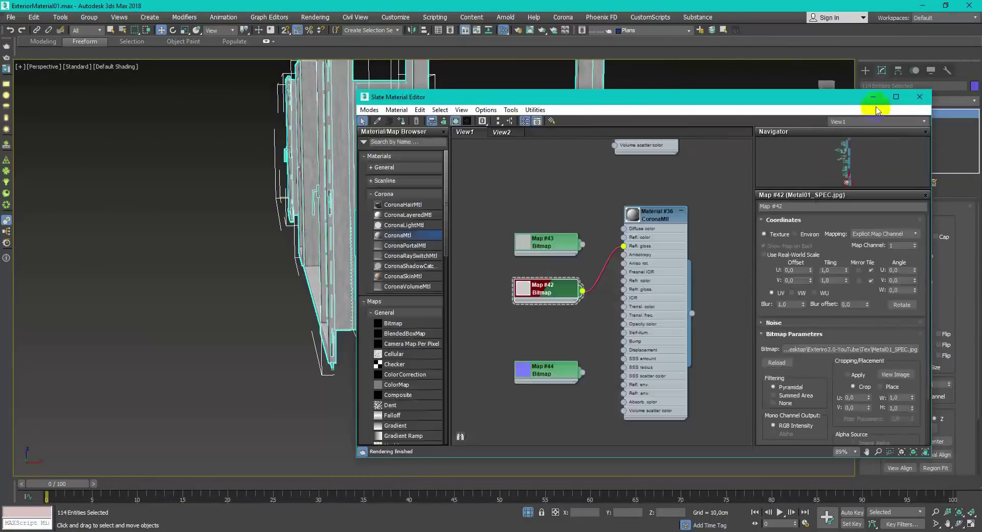
left_click(896, 97)
scroll(572, 196, "up", 5)
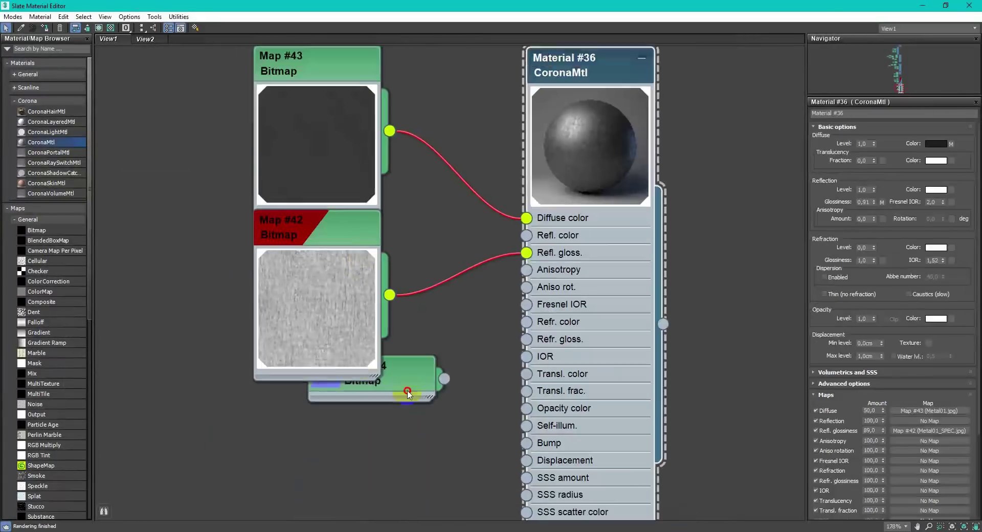
left_click_drag(408, 391, 351, 451)
Add a CoronaNormal map and connect the normal bitmap through it to the metal material's Bump
scroll(14, 302, "down", 6)
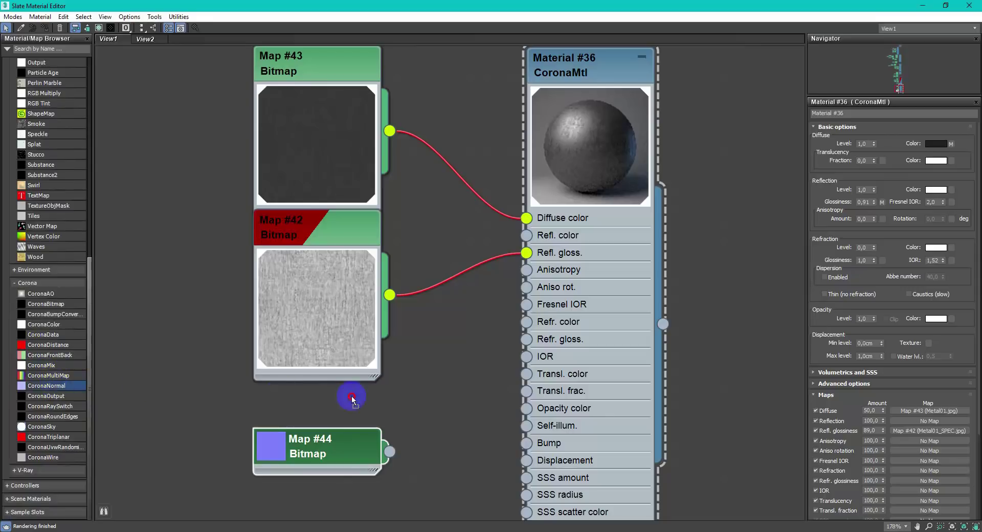
left_click_drag(359, 397, 443, 413)
left_click_drag(340, 430, 250, 430)
left_click_drag(450, 432, 376, 431)
left_click_drag(298, 451, 307, 456)
left_click_drag(444, 451, 526, 443)
left_click(394, 444)
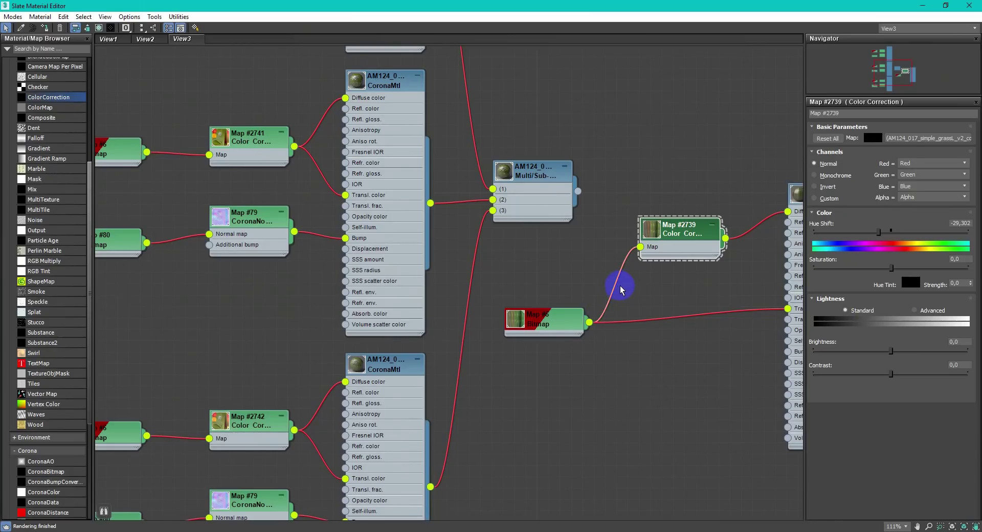
Examine the Color Correction maps and node trees of the grass and plant materials, and close the material editor
scroll(657, 282, "down", 2)
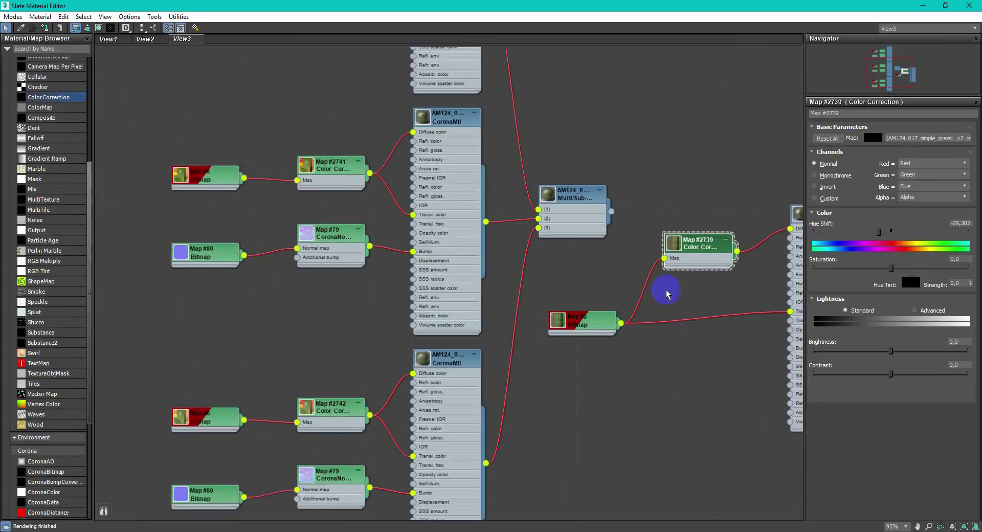
middle_click_drag(347, 333, 336, 322)
double_click(309, 398)
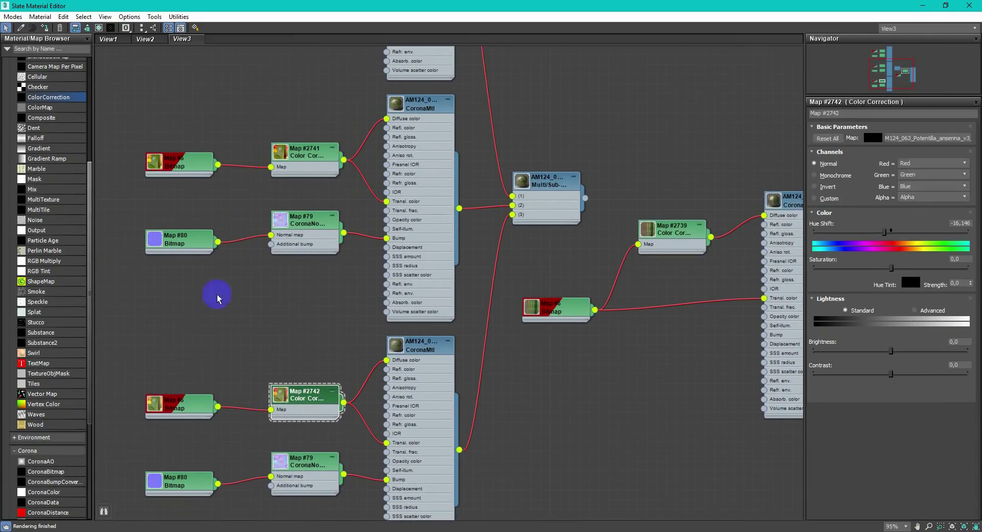
double_click(400, 104)
left_click(424, 147)
middle_click_drag(476, 178, 434, 240)
double_click(732, 263)
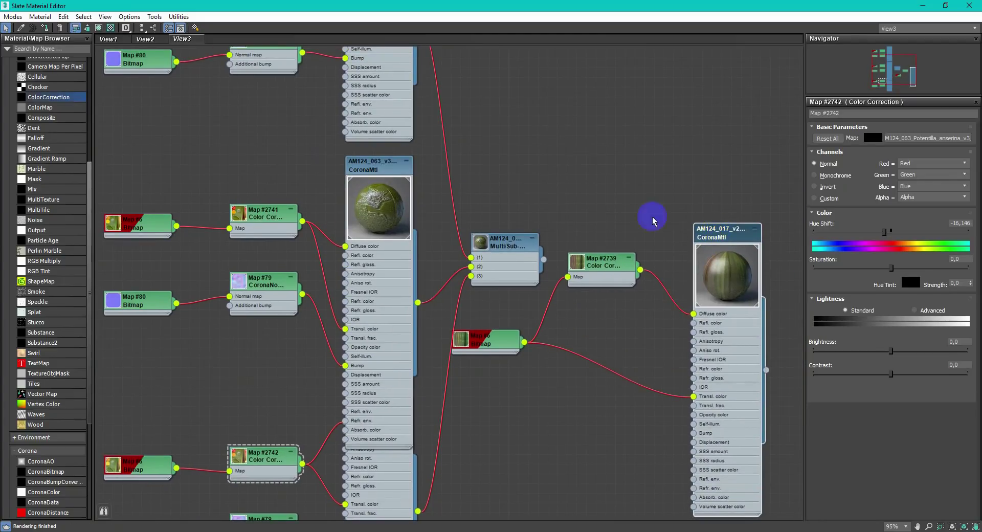
scroll(414, 199, "down", 1)
middle_click_drag(418, 195, 423, 417)
double_click(362, 161)
middle_click_drag(396, 336, 381, 236)
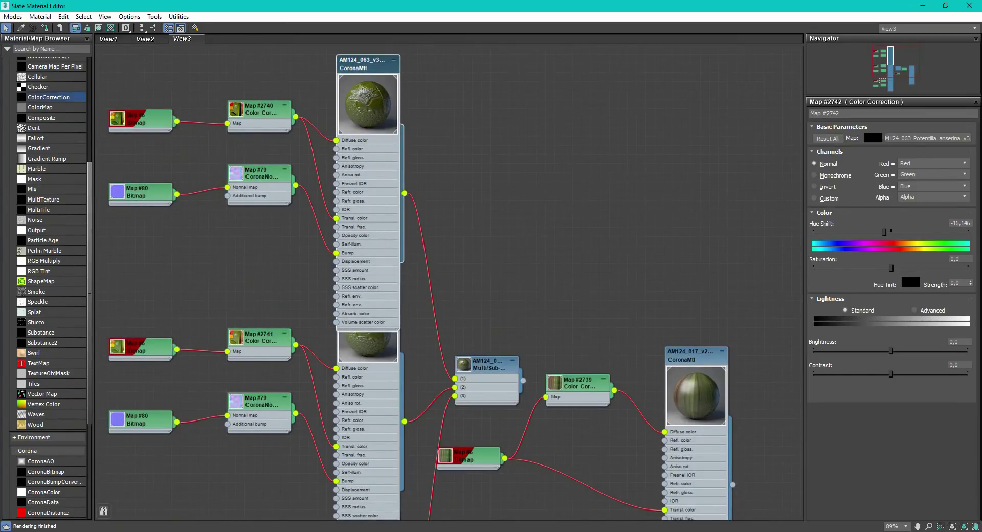
left_click(970, 6)
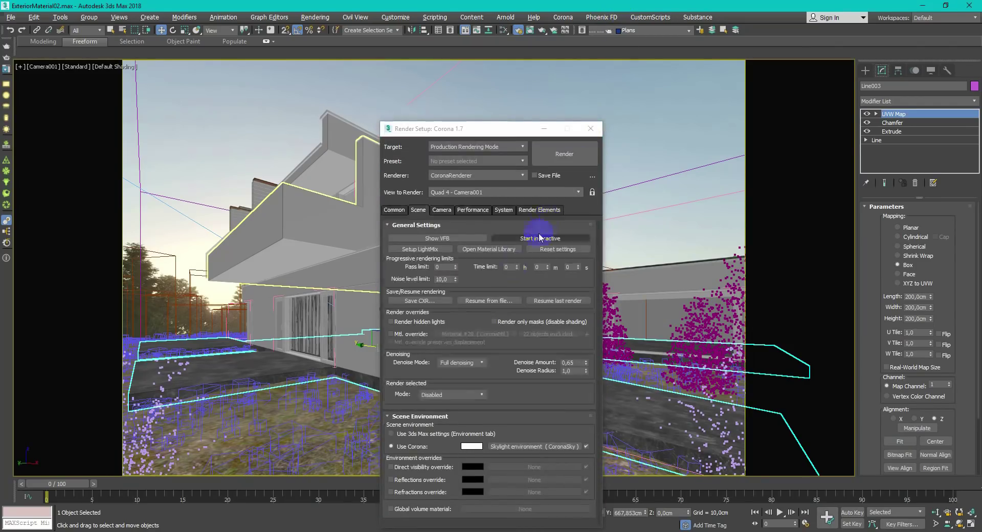
Enable the global volume material in Render Setup and assign the CoronaVolumeMtl to it as an instance
left_click(408, 513)
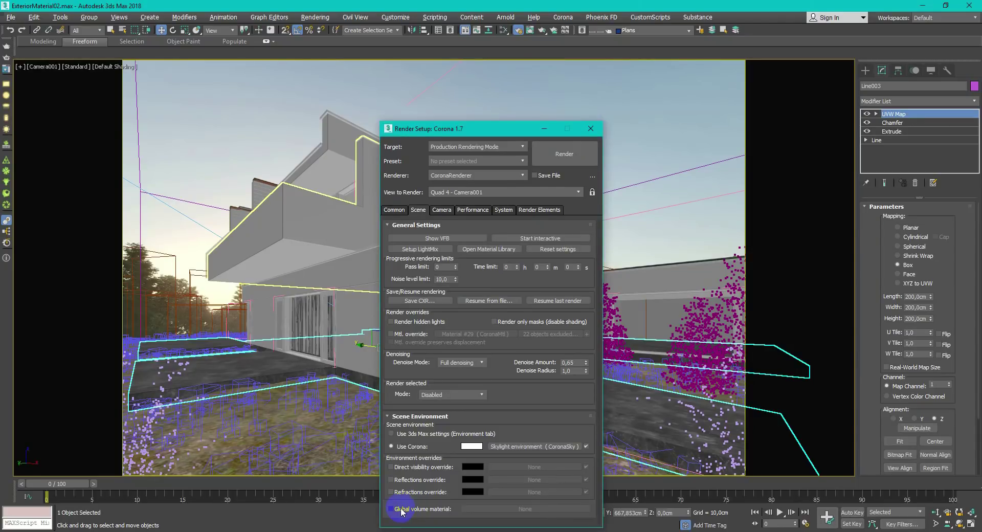
left_click(392, 509)
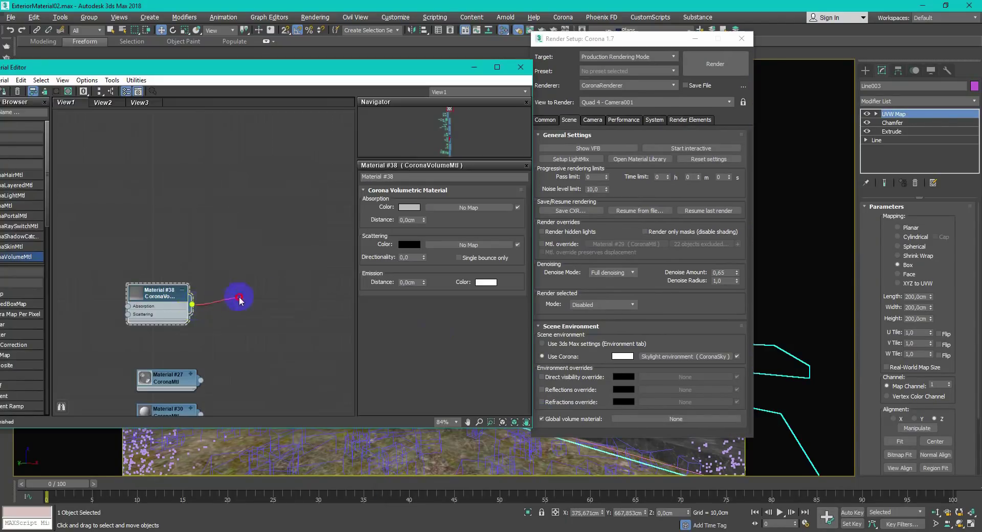
left_click_drag(240, 300, 630, 417)
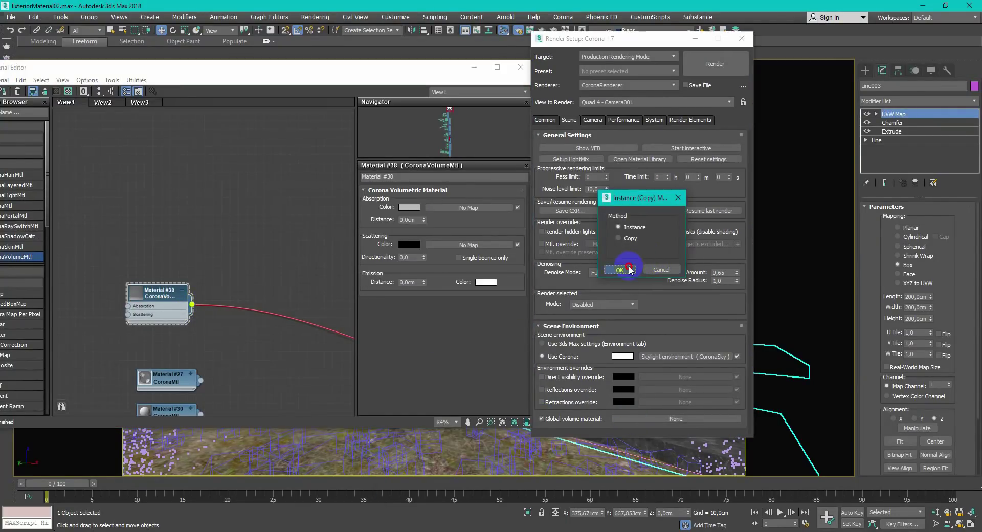
left_click(619, 270)
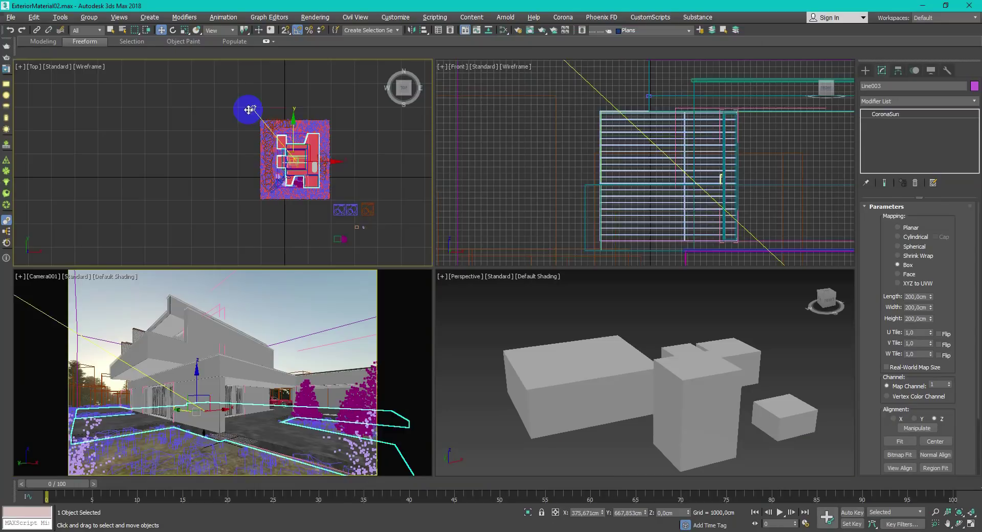
Move the Corona Sun about 3092 cm along X in the Top view and raise the exposure of the interactive render
left_click(267, 118)
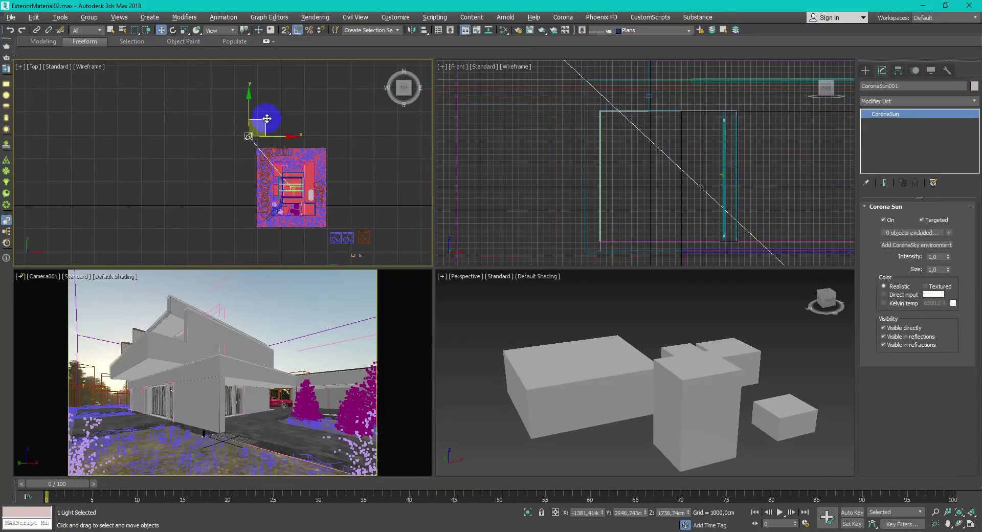
left_click_drag(266, 118, 338, 120)
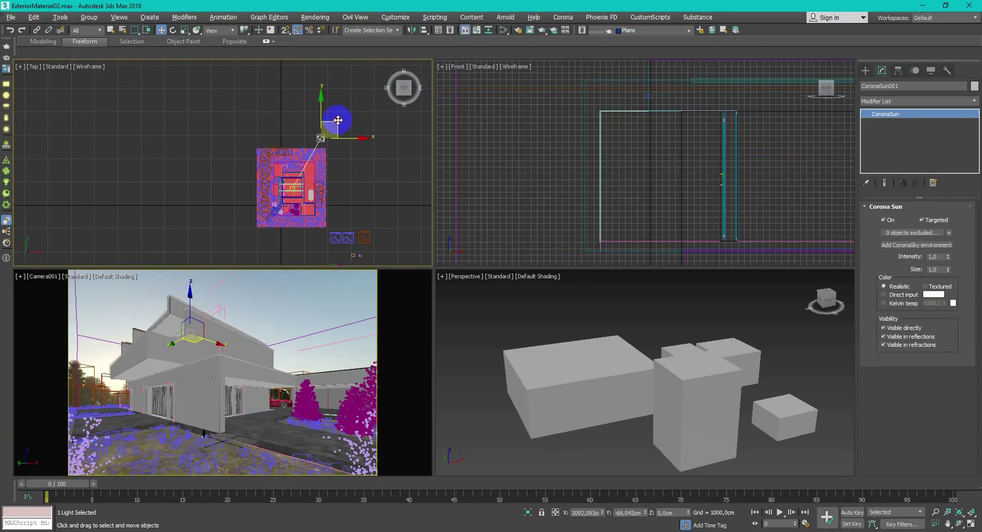
left_click(424, 83)
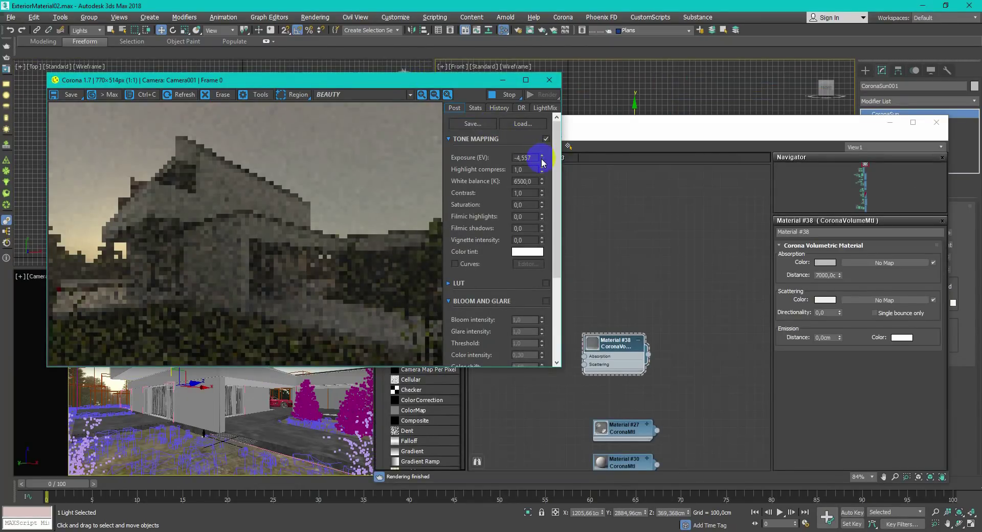
left_click_drag(542, 153, 545, 126)
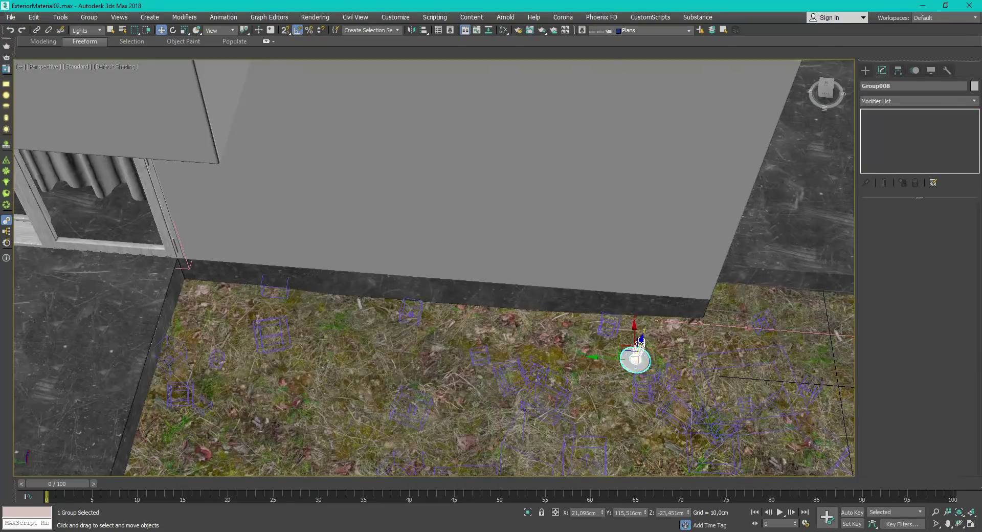
Copy the ground spotlight group along the base of the house walls and set its Corona light intensity to 3500
left_click_drag(607, 363, 329, 346)
left_click(487, 320)
scroll(487, 322, "down", 4)
mouse_move(487, 323)
middle_mouse_down()
mouse_move(713, 332)
mouse_move(711, 307)
middle_mouse_up()
scroll(713, 332, "down", 2)
mouse_move(696, 330)
left_mouse_down()
mouse_move(745, 336)
mouse_move(318, 305)
left_mouse_up()
left_click(784, 338)
left_click(727, 333)
left_click(494, 317)
left_click(492, 314)
scroll(361, 307, "up", 3)
middle_click_drag(353, 299, 340, 314, "alt")
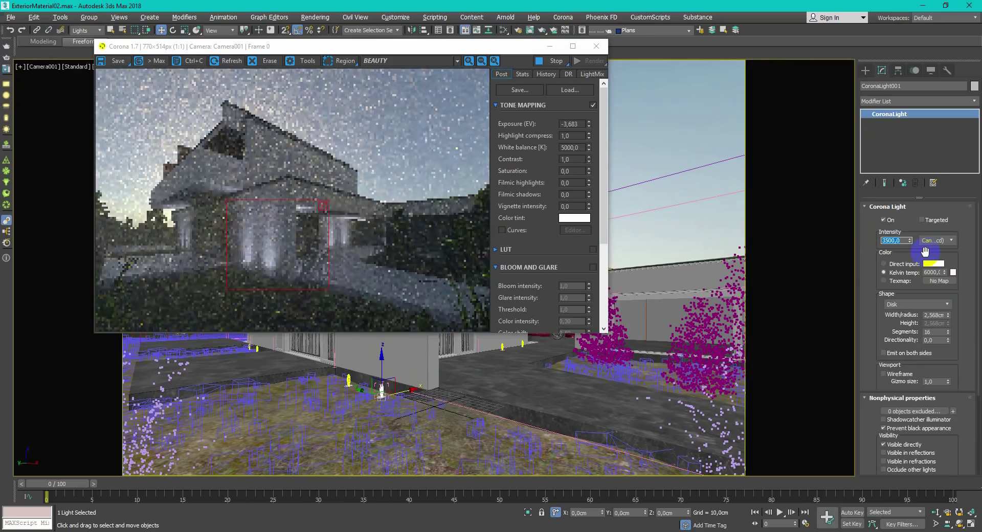
key("Return")
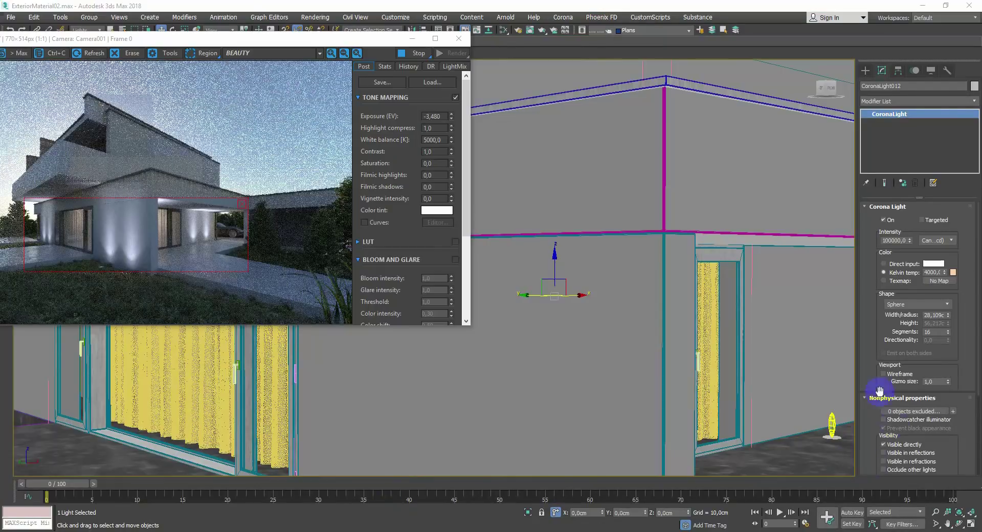
Move the interior sphere Corona light up towards the upper floor
left_click_drag(871, 330, 870, 321)
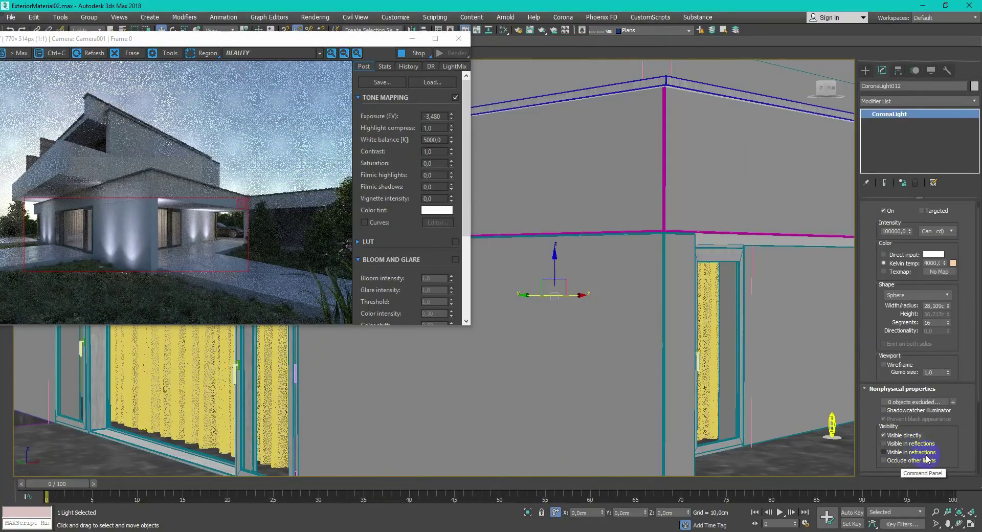
scroll(834, 404, "down", 5)
middle_click_drag(757, 266, 712, 333, "alt")
left_click_drag(714, 313, 715, 254)
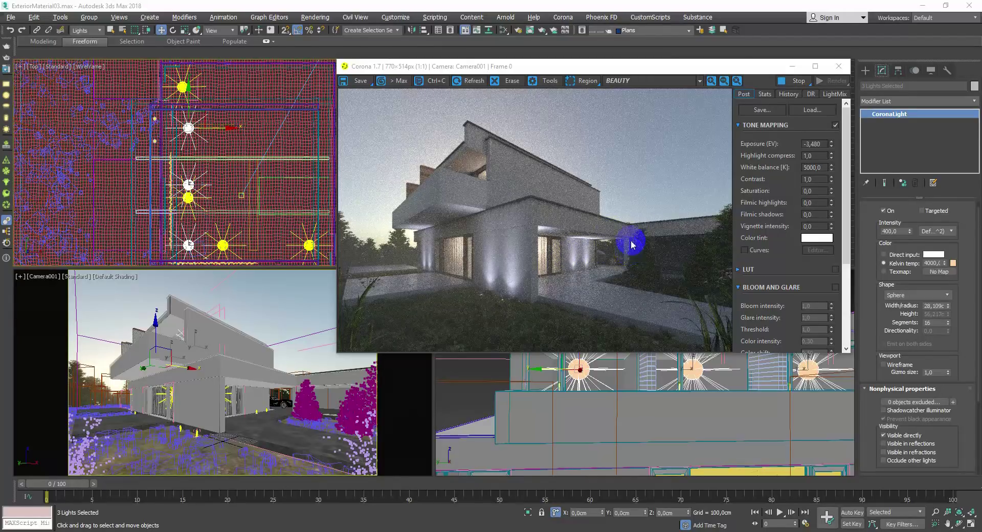
Stop the interactive render and set the noise level limit to 5,0 in Render Setup, placed beside the frame buffer
left_click(786, 81)
left_click_drag(728, 68, 667, 73)
left_click(589, 8)
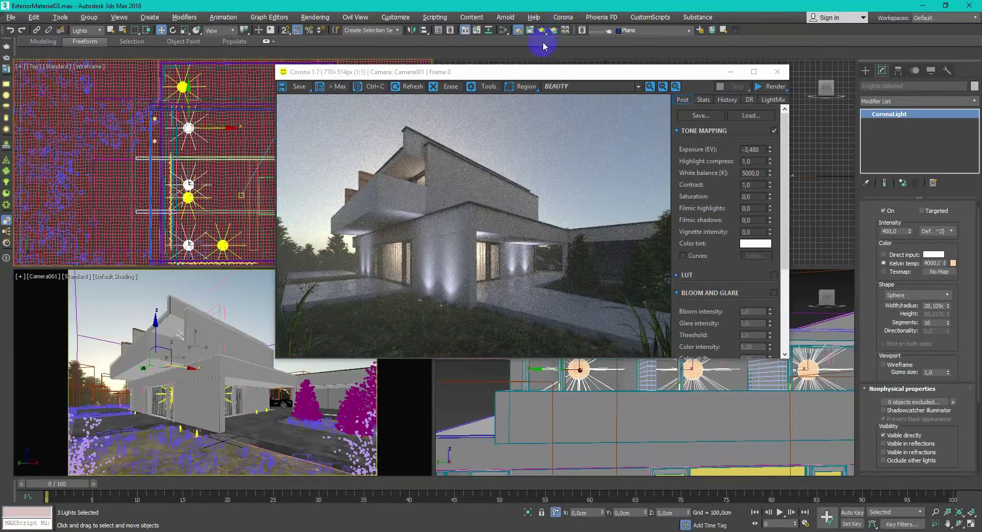
key("F10")
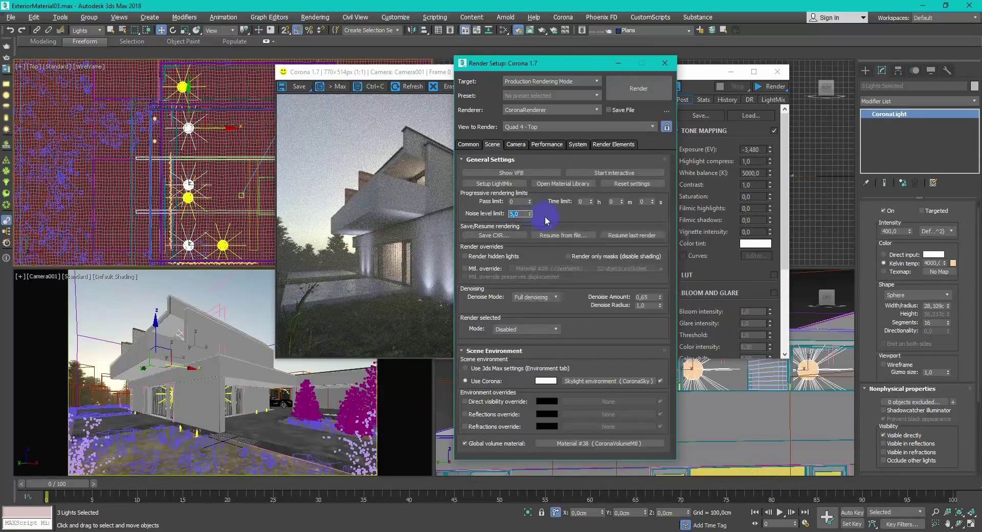
left_click_drag(561, 64, 210, 64)
left_click_drag(583, 72, 635, 65)
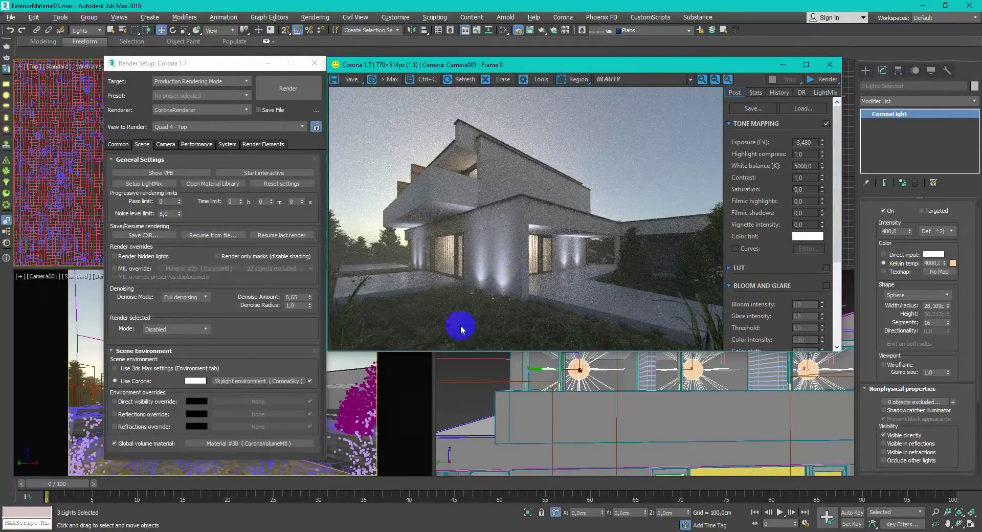
Add a CShading_LightSelect render element to the scene
left_click(309, 296)
left_click(263, 144)
left_click(154, 197)
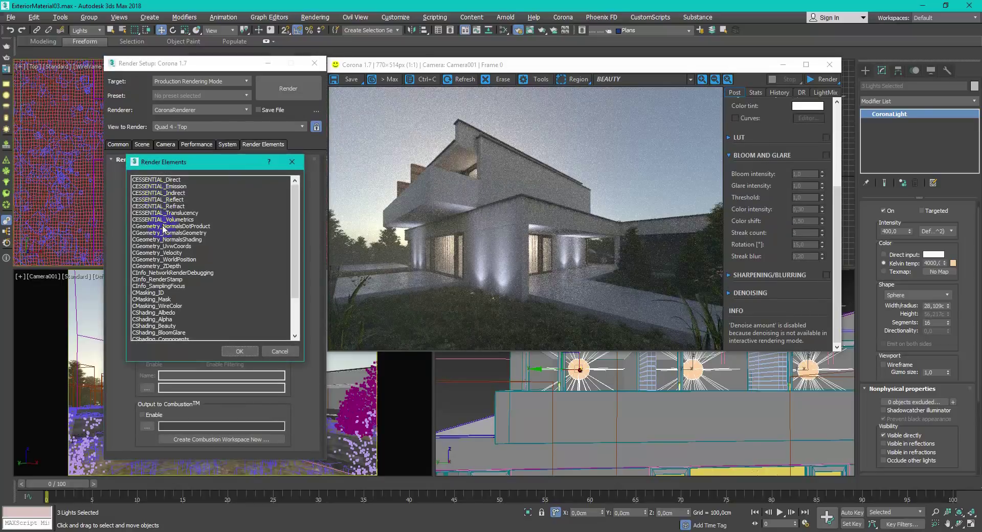
left_click_drag(295, 202, 294, 321)
left_click(174, 300)
left_click(239, 351)
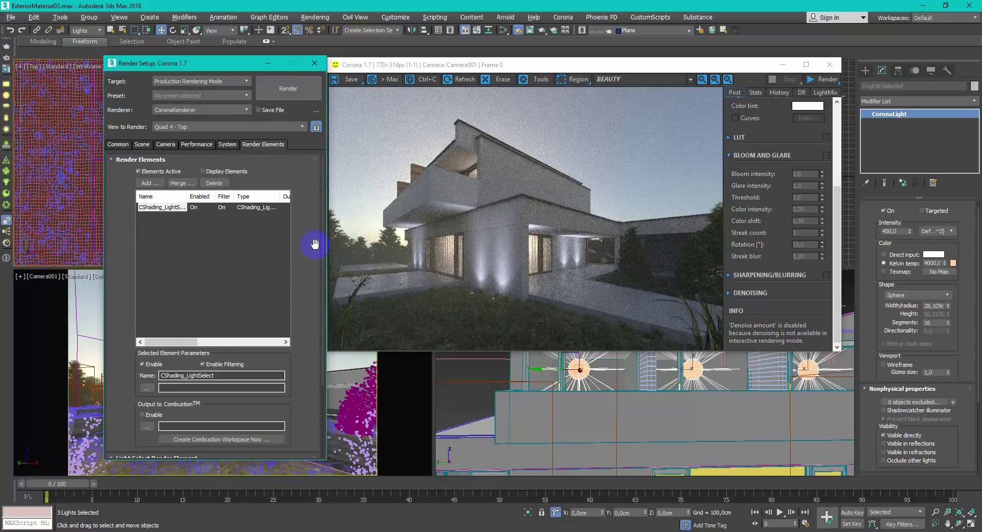
scroll(277, 355, "down", 3)
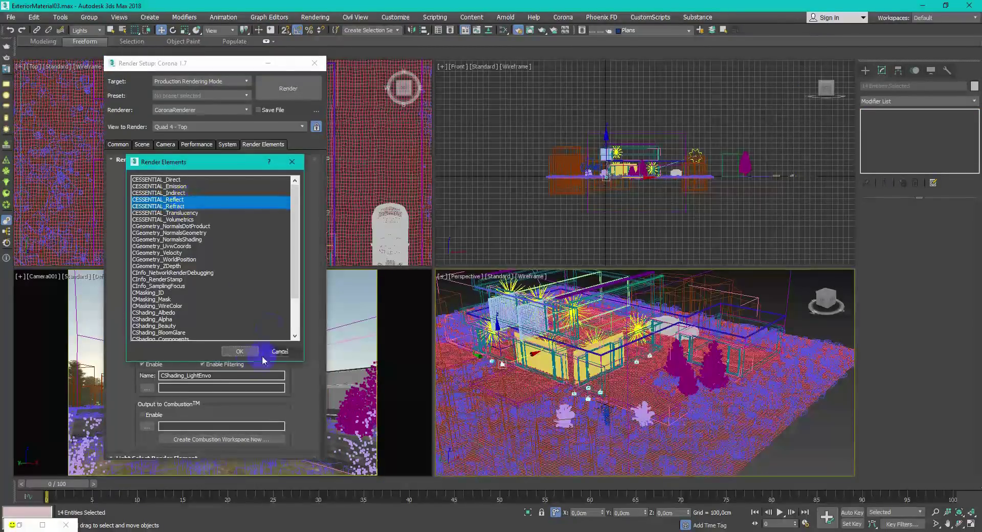
Add the CESSENTIAL_Reflect, CMasking_ID and CMasking_WireColor render elements
left_click(169, 199)
left_click(239, 352)
left_click(126, 178)
scroll(287, 258, "down", 4)
left_click(169, 260)
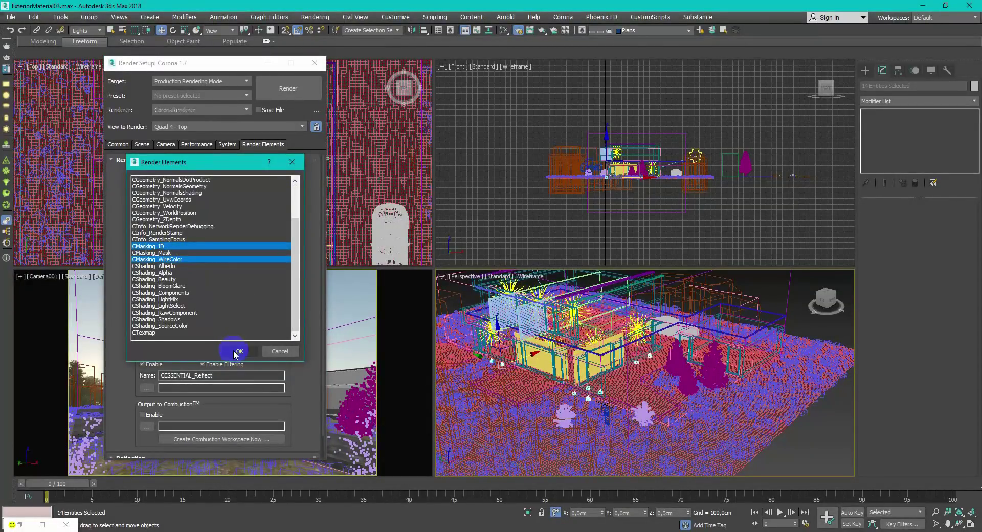
left_click(240, 352)
Add the CGeometry_ZDepth render element
left_click(126, 178)
left_click(169, 266)
left_click(239, 351)
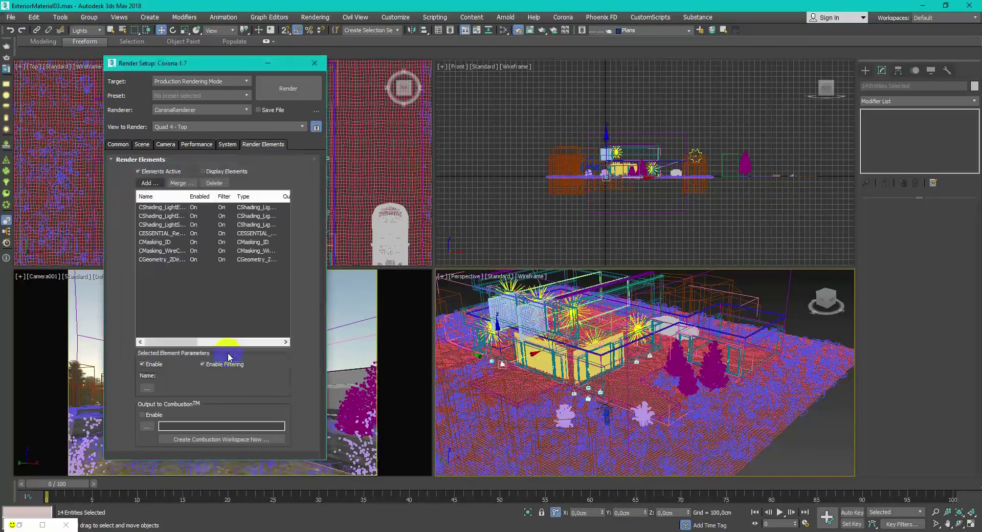
Add two CTexmap render elements to the list
left_click(151, 183)
left_click_drag(294, 220, 295, 255)
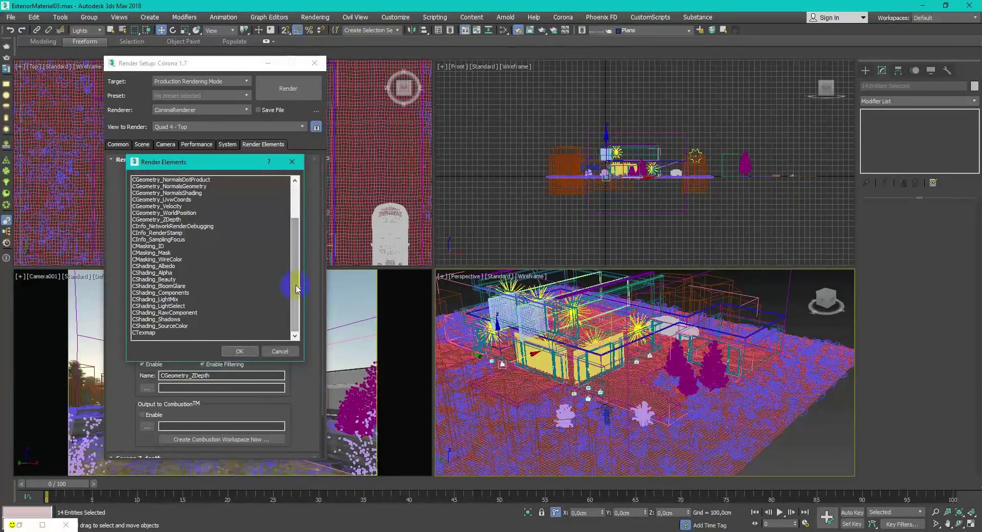
left_click(246, 333)
left_click(239, 352)
scroll(173, 240, "down", 3)
left_click(151, 335)
left_click(240, 352)
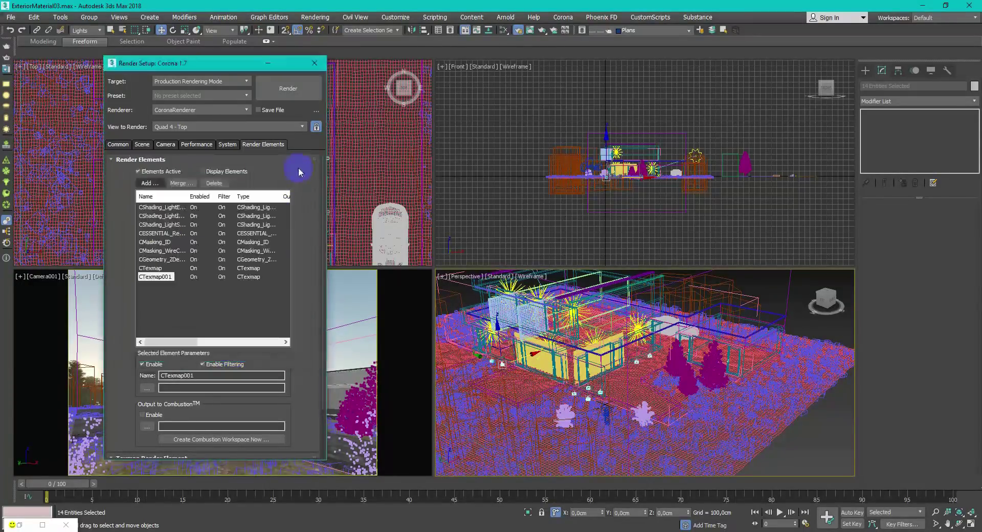
Select the first CTexmap render element and create a new empty view in the material editor
left_click(152, 268)
key("m")
key("m")
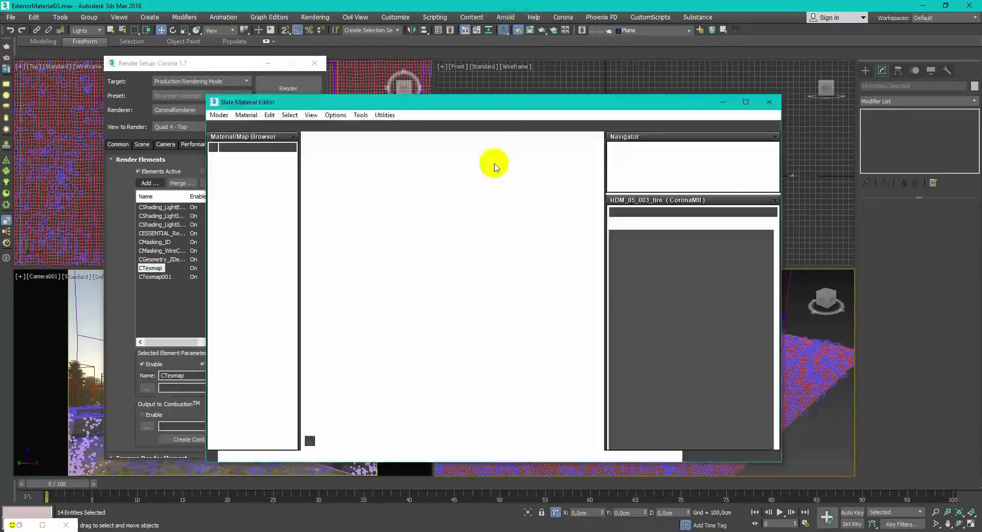
right_click(478, 143)
left_click(495, 149)
left_click(502, 163)
Place two CoronaAO maps in the new view and open the parameters of one of them
scroll(248, 348, "down", 12)
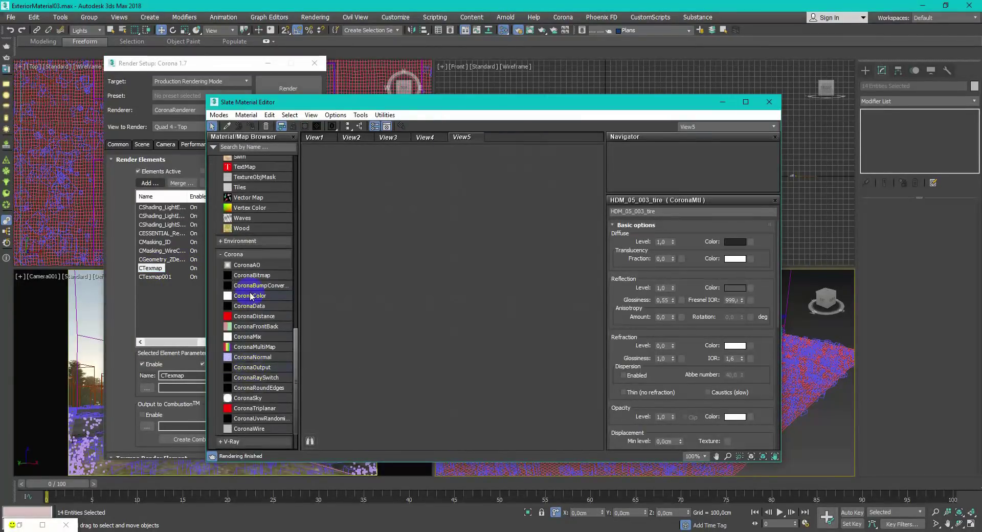
mouse_move(252, 265)
left_mouse_down()
mouse_move(470, 259)
mouse_move(469, 325)
left_mouse_up()
double_click(468, 259)
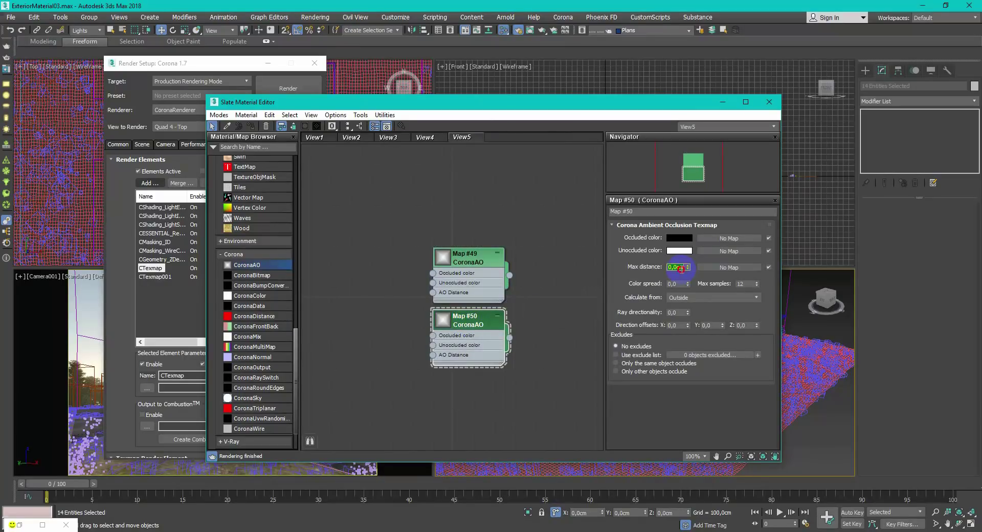
Set the max distances of the two CoronaAO maps, using 50 cm for Map #49
key("Return")
double_click(457, 259)
double_click(681, 269)
Assign Map #49 to the CTexmap render element and Map #50 to CTexmap001
left_click_drag(221, 63, 186, 57)
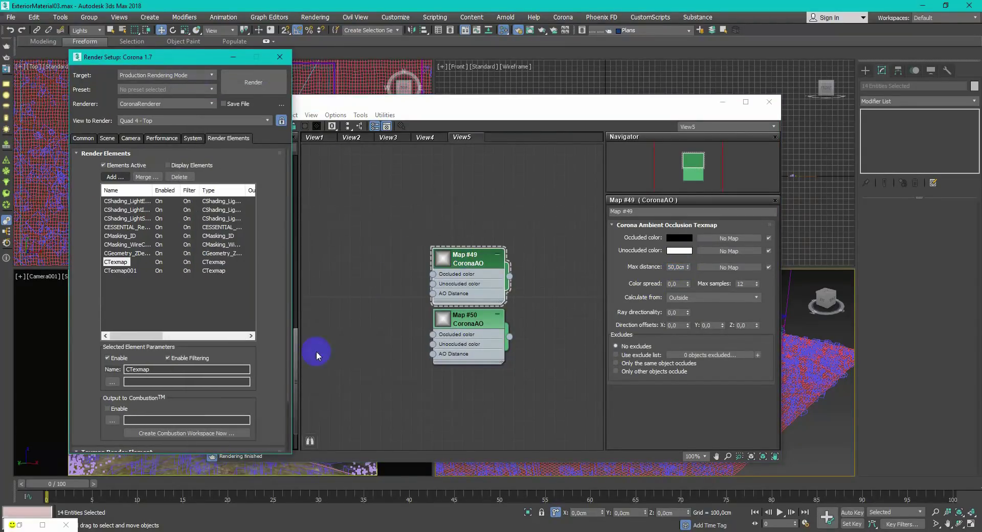
left_click_drag(287, 348, 289, 409)
left_click(470, 225)
left_click_drag(509, 276, 158, 406)
left_click(157, 288)
left_click(121, 210)
left_click_drag(495, 349, 158, 404)
left_click(163, 293)
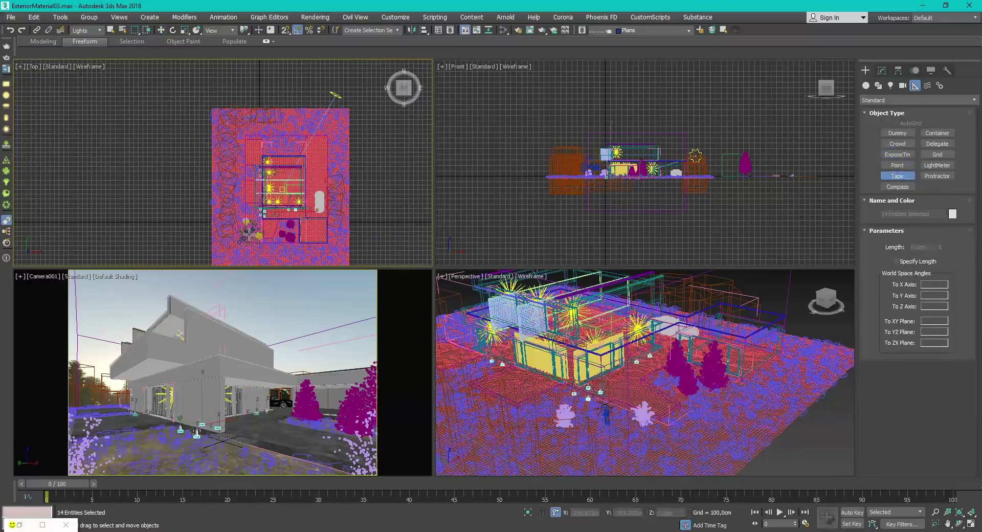
Measure the scene depth in the top view with a Tape helper and set the CGeometry_ZDepth maximum Z to 3000 cm
mouse_move(250, 231)
left_mouse_down()
mouse_move(320, 128)
mouse_move(277, 139)
mouse_move(252, 115)
mouse_move(370, 125)
mouse_move(337, 110)
mouse_move(368, 117)
left_mouse_up()
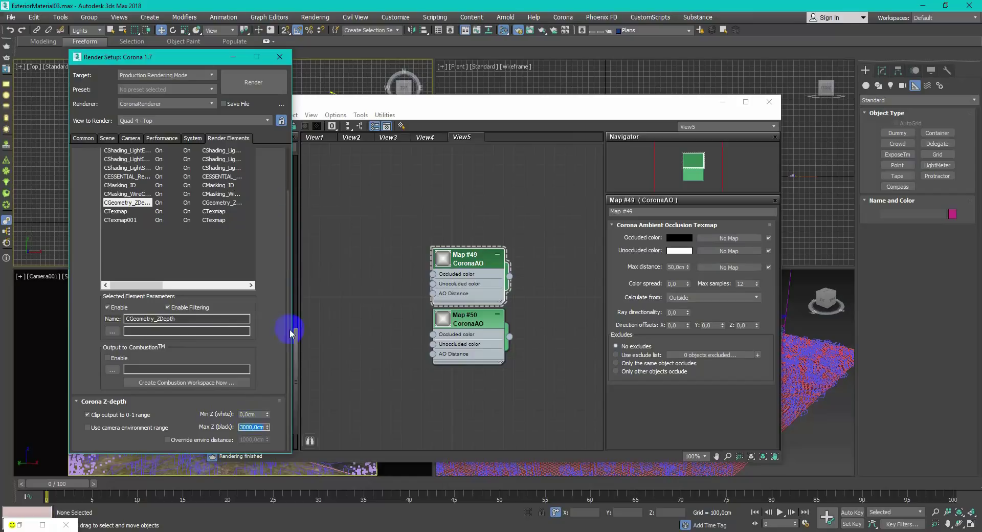
Examine the interactive render's passes one after another, from Alpha through the light, masking and ZDepth elements to CTexmap001
left_click(631, 80)
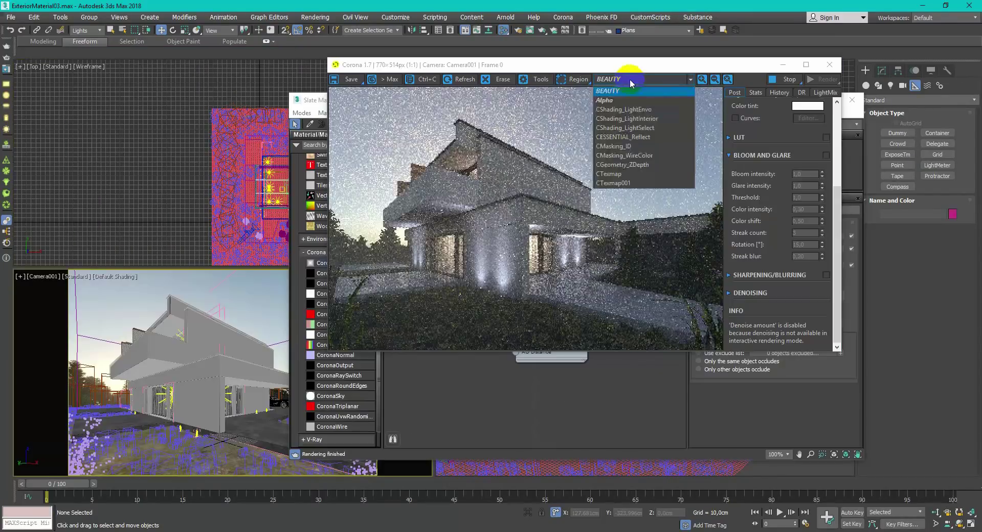
left_click(630, 80)
scroll(631, 81, "down", 1)
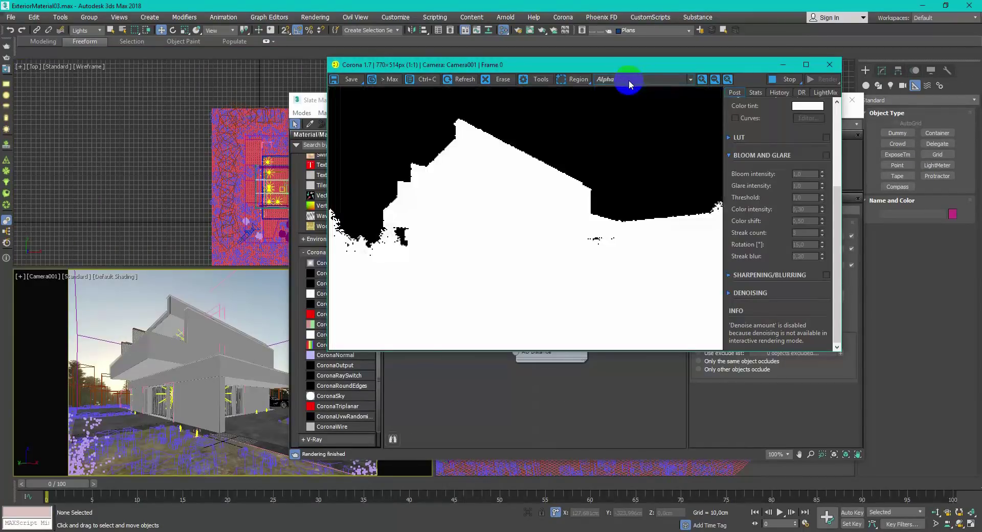
scroll(631, 84, "down", 1)
left_click(602, 84)
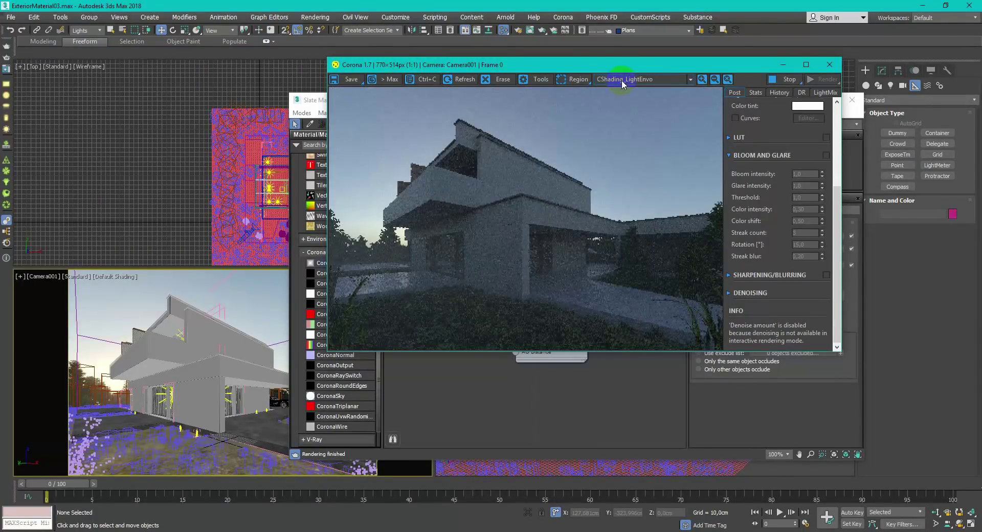
scroll(623, 85, "down", 1)
scroll(622, 85, "down", 2)
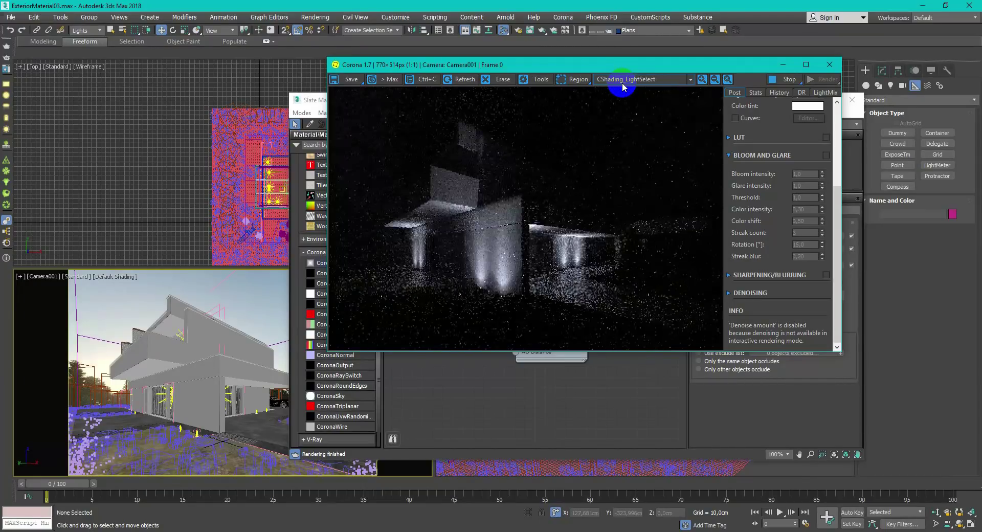
scroll(623, 85, "down", 3)
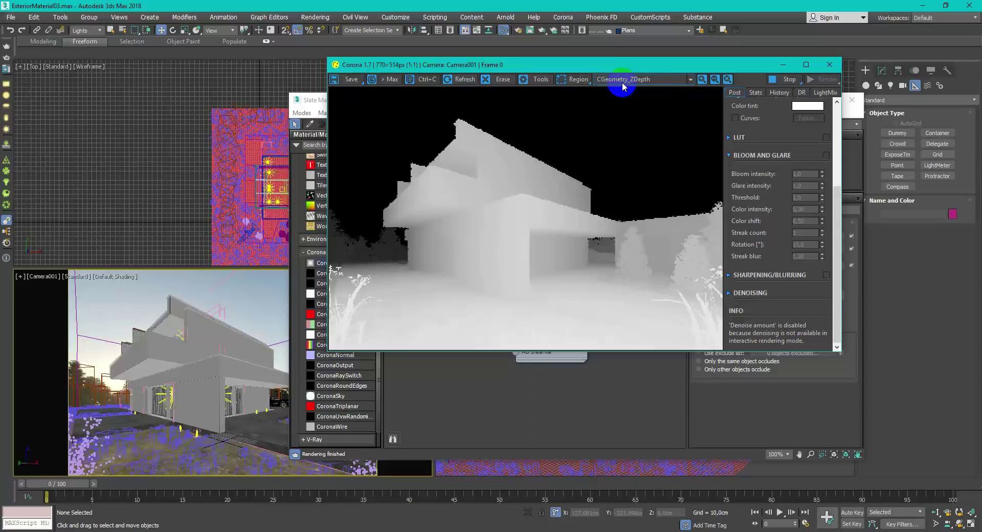
scroll(622, 85, "down", 1)
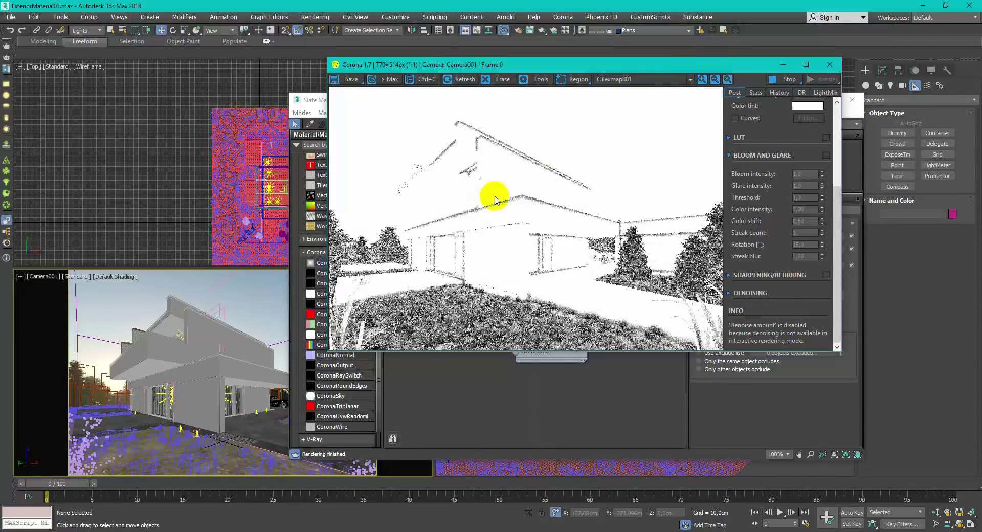
left_click(647, 81)
left_click(629, 98)
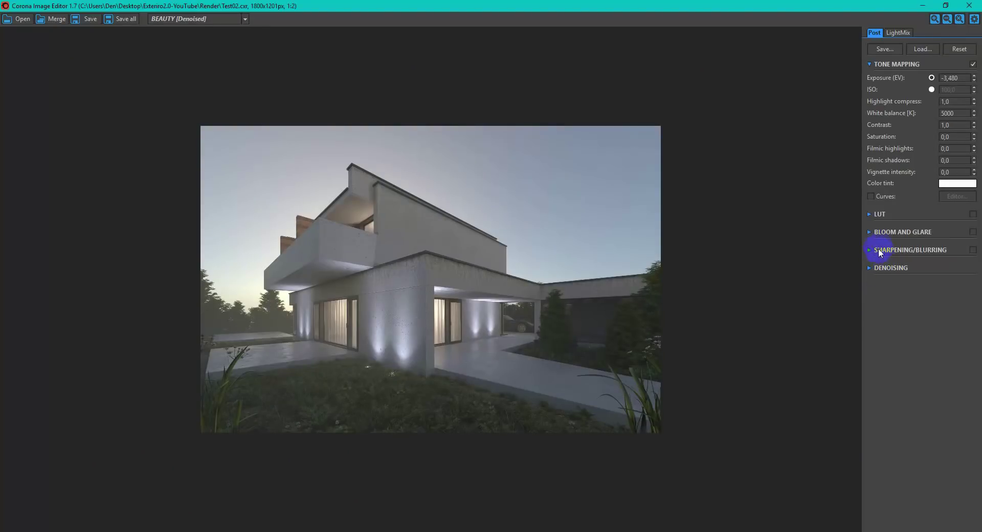
In Corona Image Editor, enable sharpening/blurring for Test02.cxr with a sharpen amount of 2.24 and a blur radius of 0
left_click(869, 250)
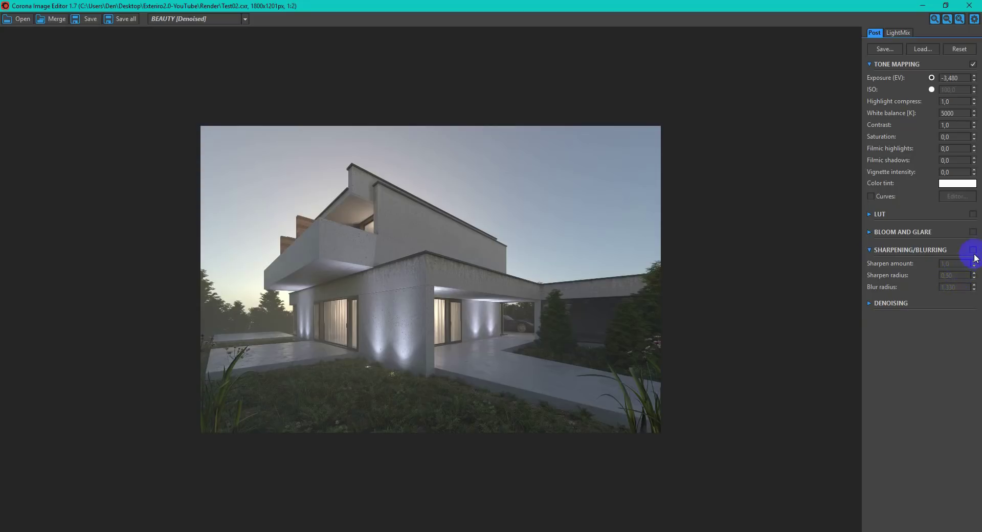
left_click(413, 379)
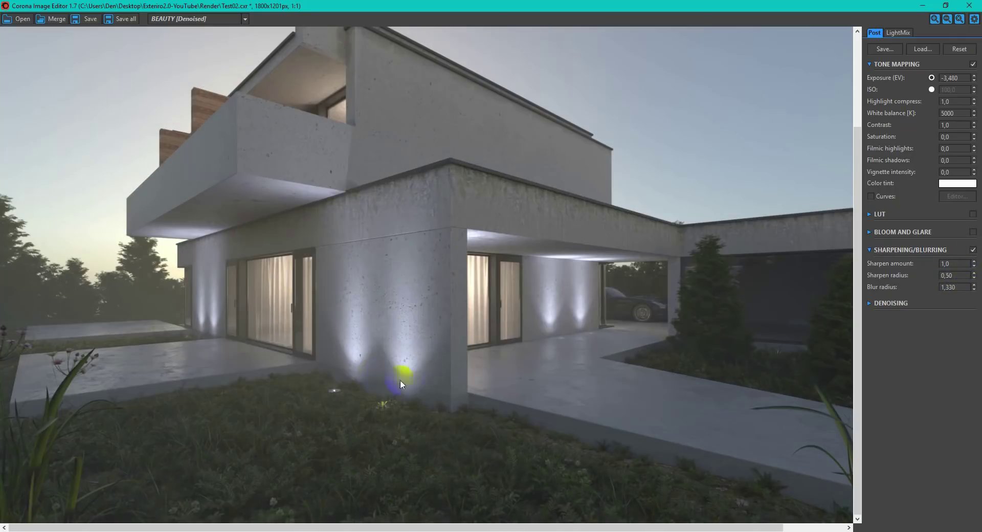
left_click_drag(975, 287, 961, 448)
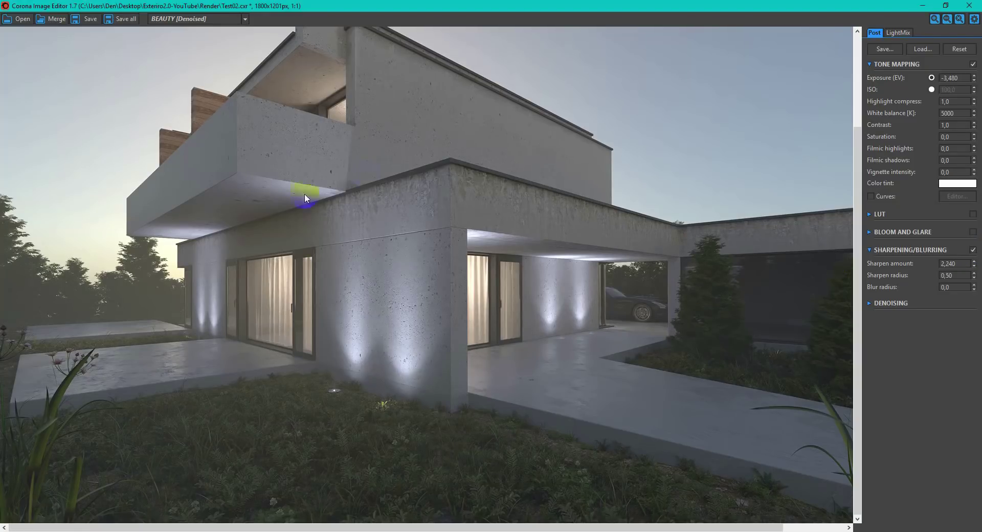
scroll(609, 294, "down", 1)
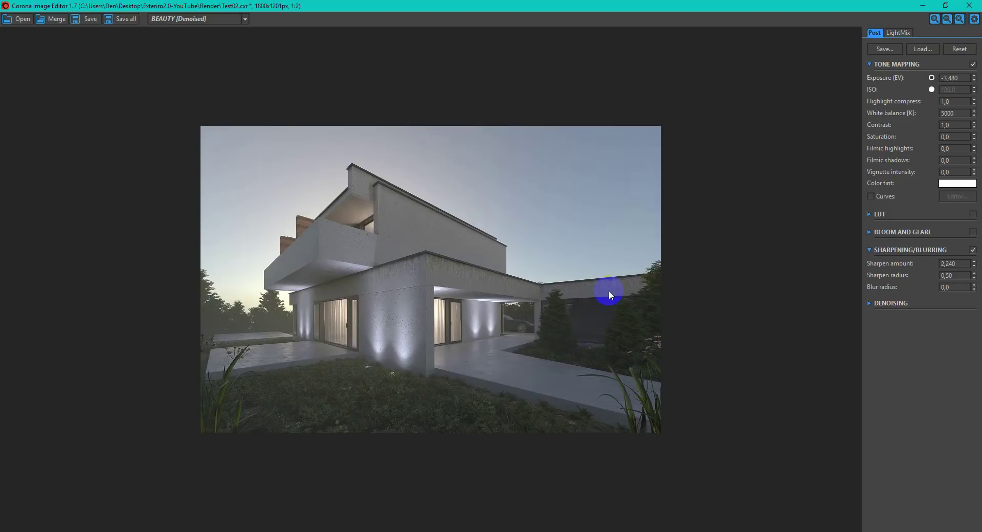
left_click(954, 114)
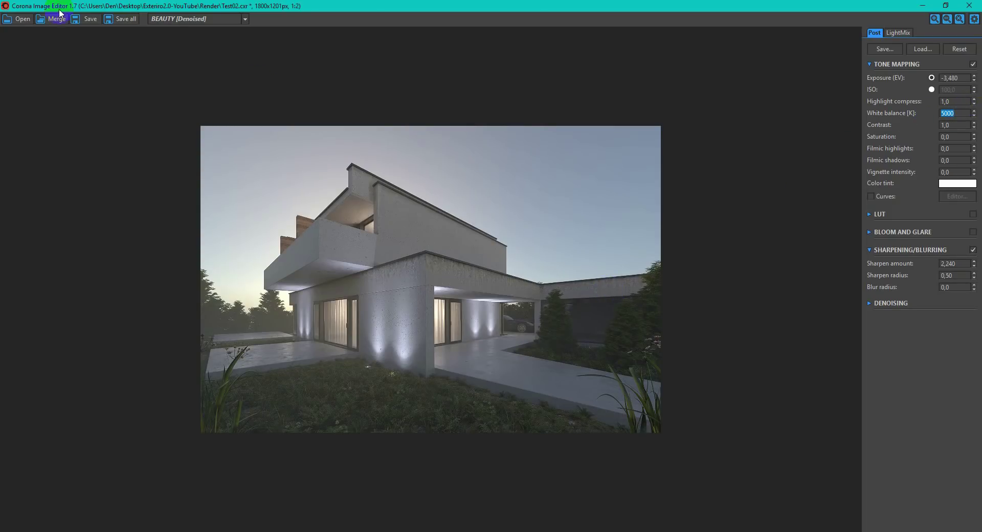
Save the sharpened render as an EXR file in the Render folder
left_click(82, 17)
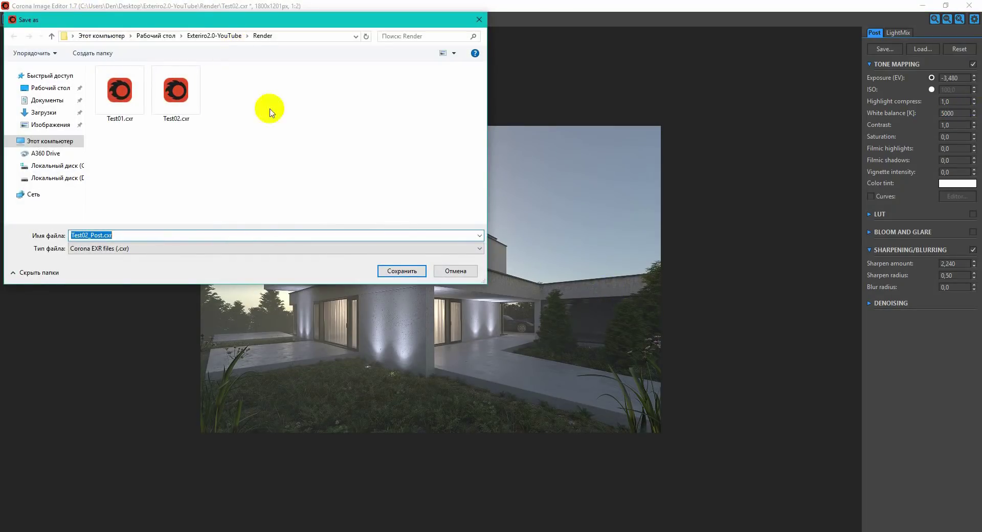
left_click(162, 249)
left_click(151, 267)
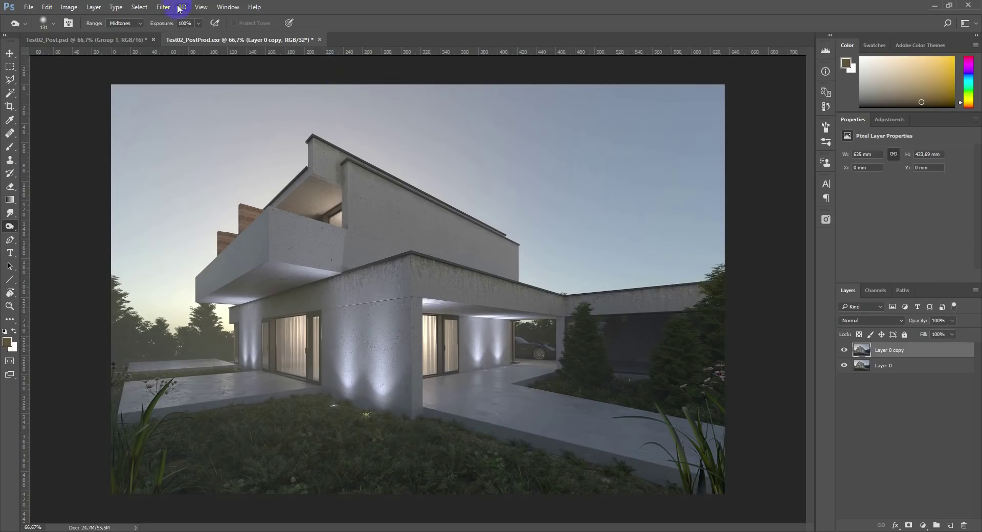
In Photoshop, convert Test02_PostProd.exr to 16 bits per channel without merging and open Layer 0 copy in the Camera Raw filter
left_click(168, 7)
mouse_move(69, 7)
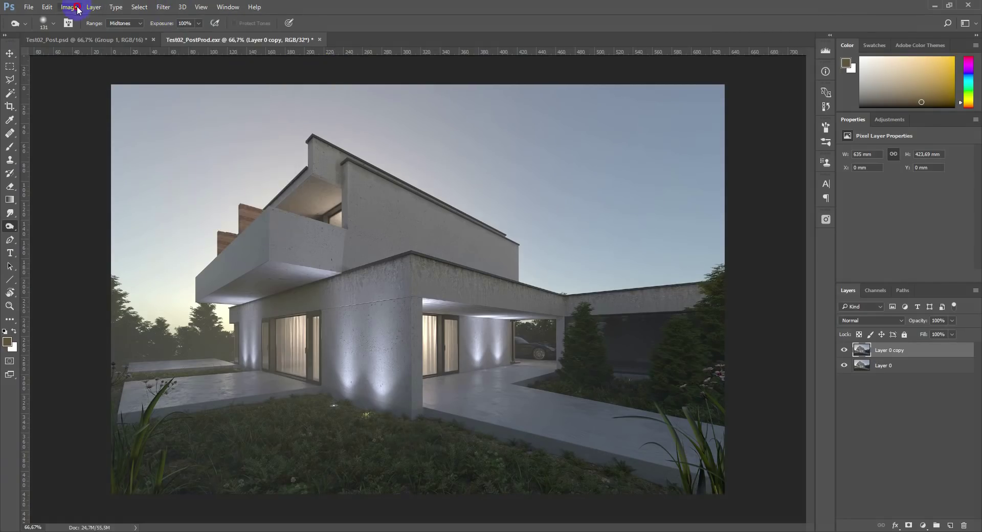
left_click(212, 111)
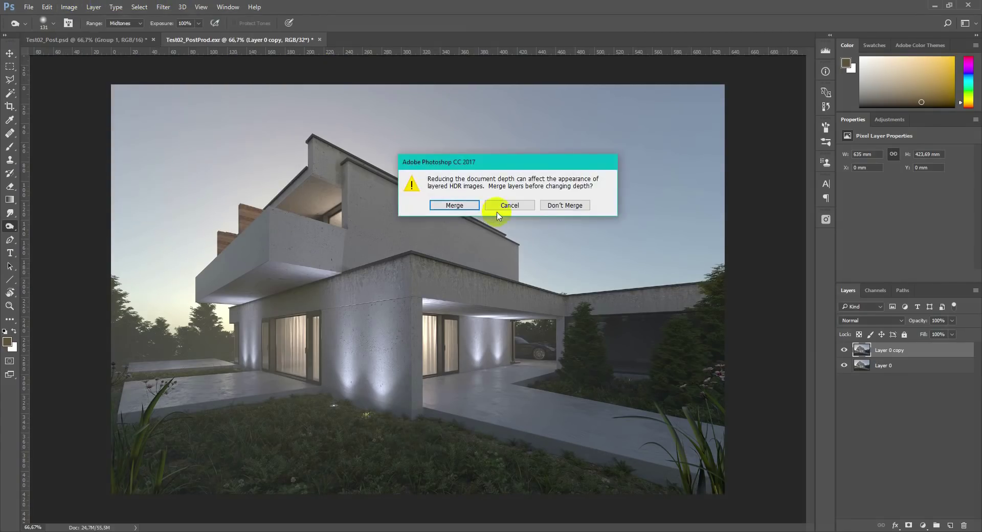
left_click(508, 267)
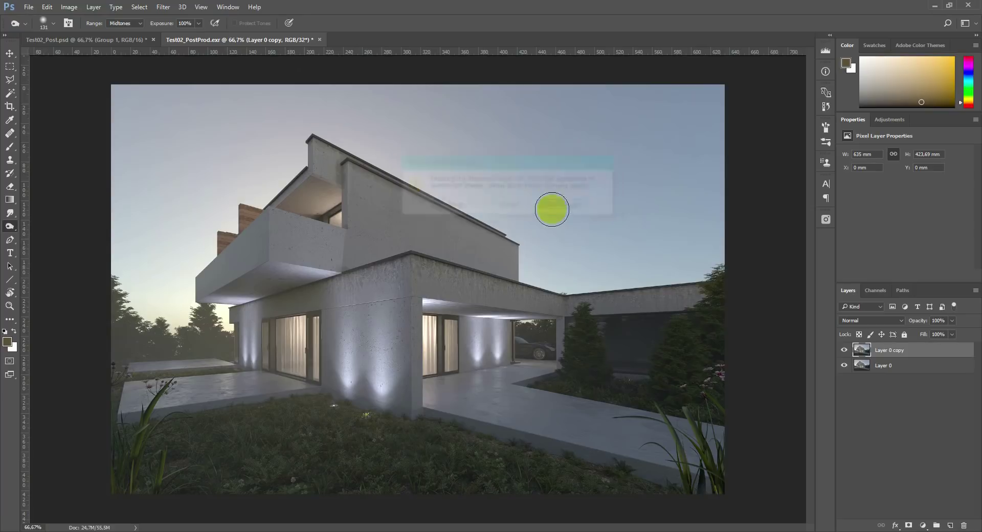
left_click(172, 7)
left_click(232, 64)
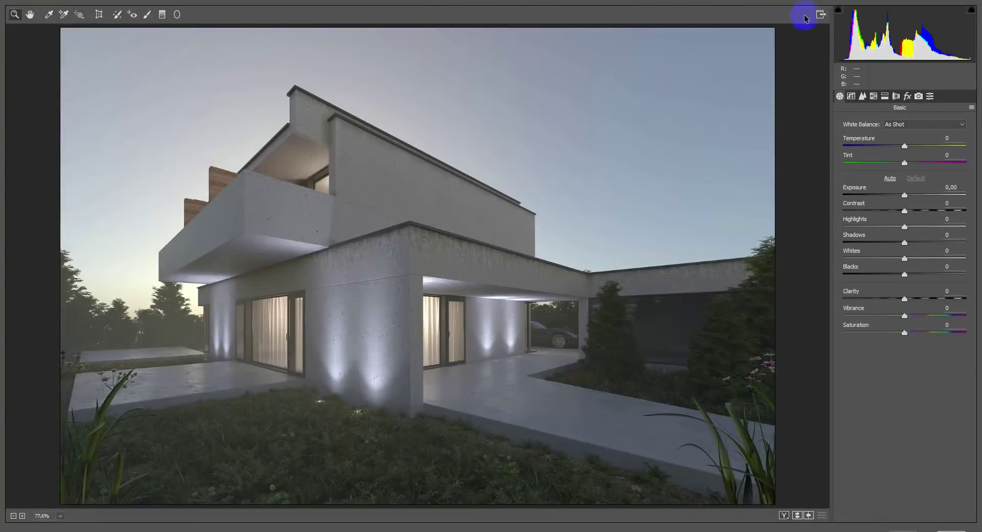
Load the FinalRender pass images, from CESSENTIAL_Reflect through FinalRender-a, into one layered document with Load Files into Stack
left_click(29, 7)
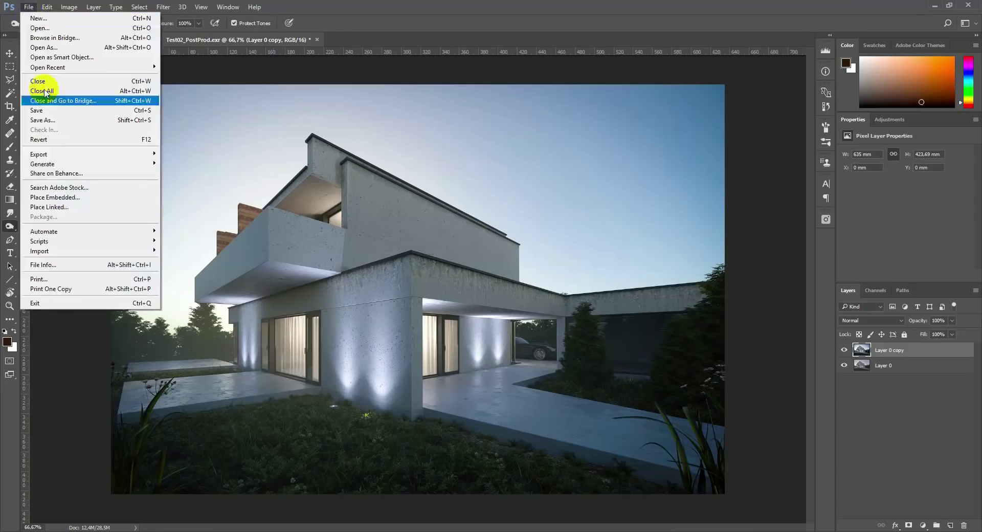
mouse_move(97, 241)
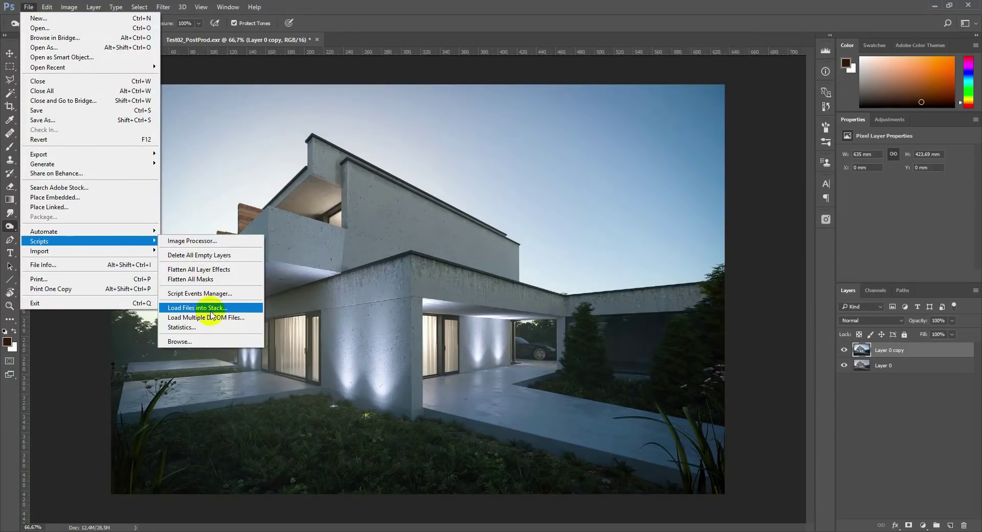
left_click(211, 308)
left_click(536, 237)
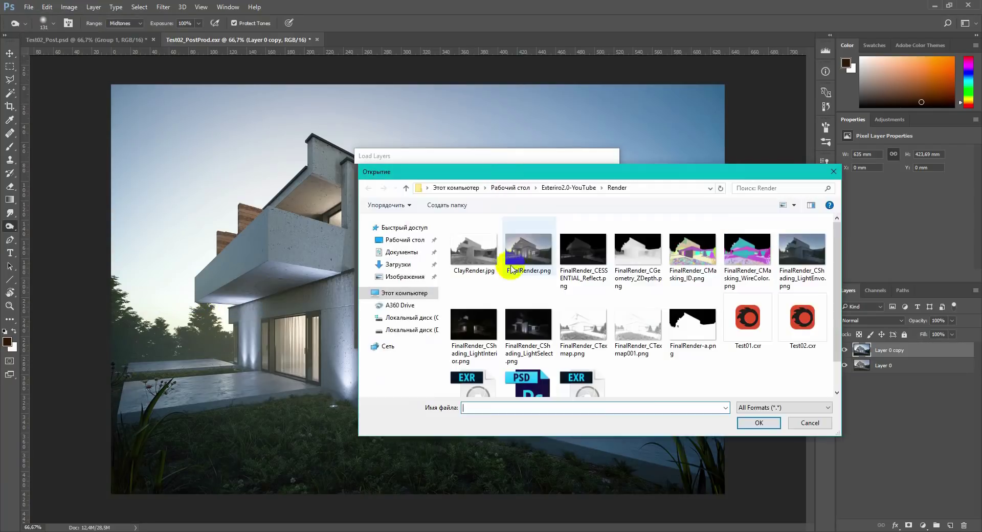
left_click(512, 259)
left_click(583, 251)
left_click(583, 325, "shift")
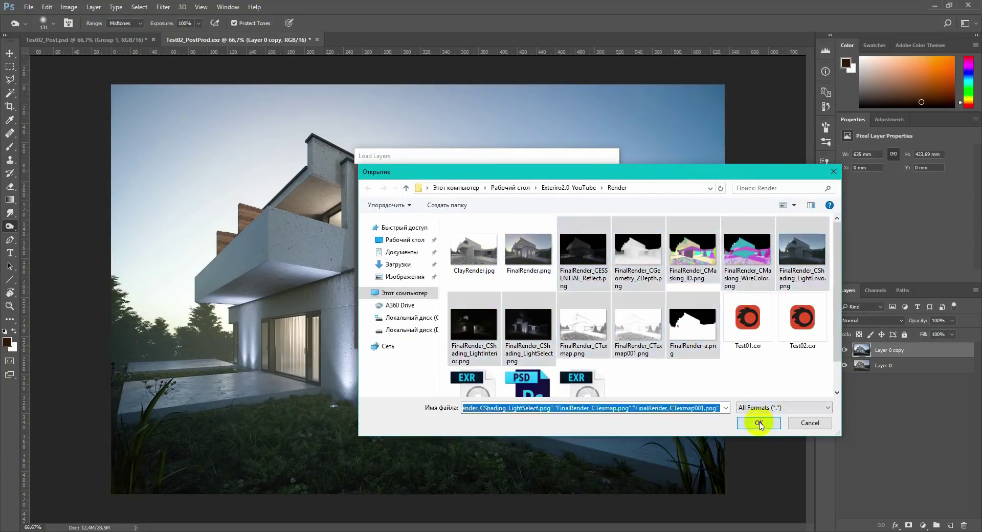
left_click(759, 422)
left_click(593, 181)
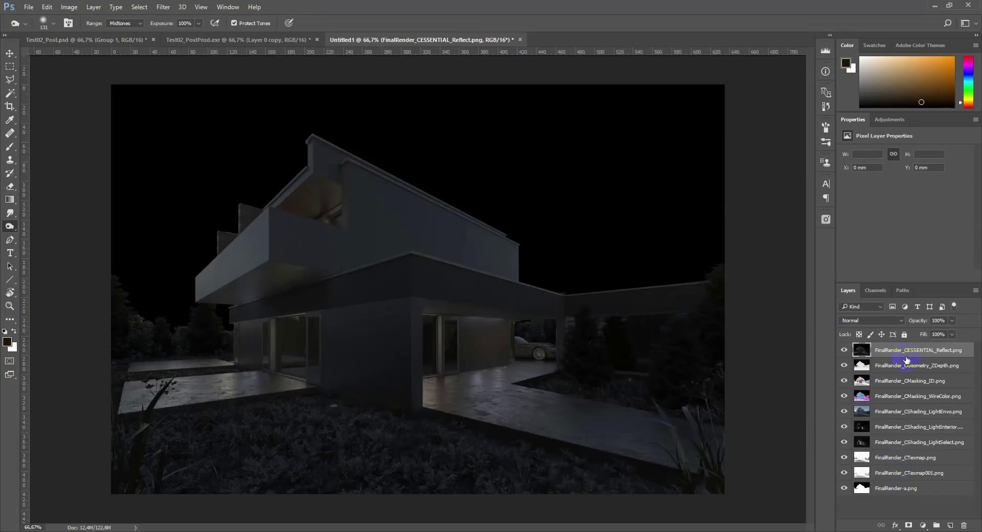
Group all the render pass layers and copy the group into Test02_PostProd.exr, aligned with the house image
left_click(913, 488, "shift")
key("ctrl+g")
left_click_drag(369, 40, 265, 144)
left_click_drag(880, 344, 647, 114)
left_click(548, 252)
left_click_drag(527, 147, 345, 42)
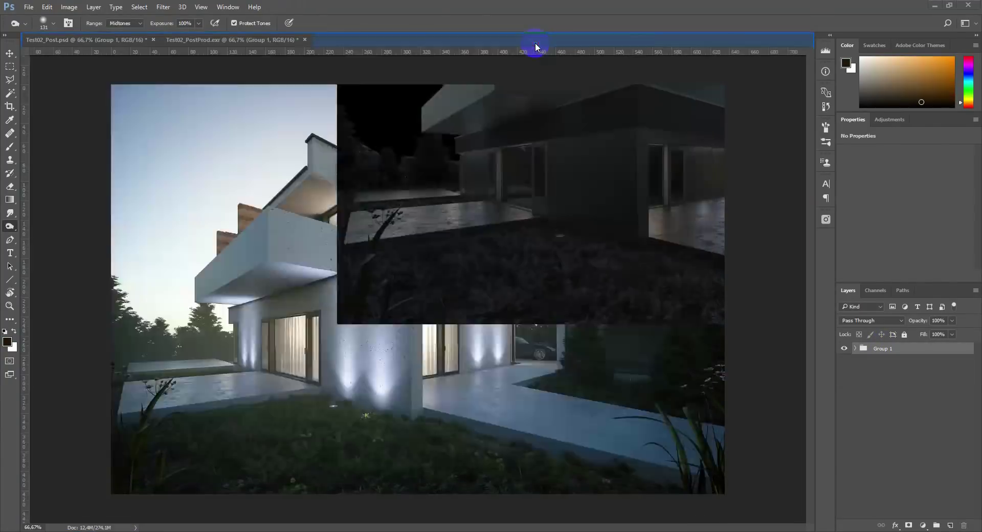
left_click(238, 41)
key("v")
left_click_drag(596, 182, 397, 353)
Set the FinalRender_CTexmap001 layer to Multiply blending and compare the image with and without it
left_click(871, 321)
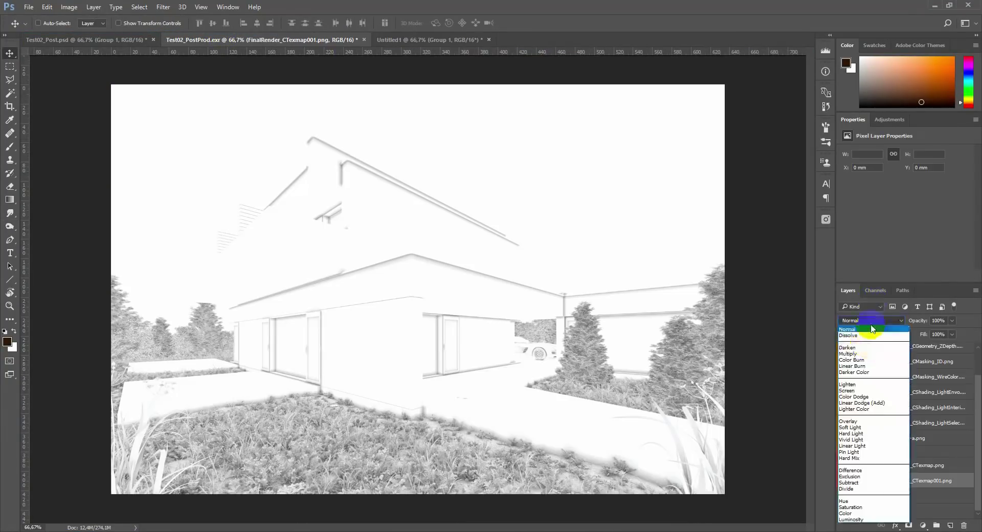
left_click(867, 354)
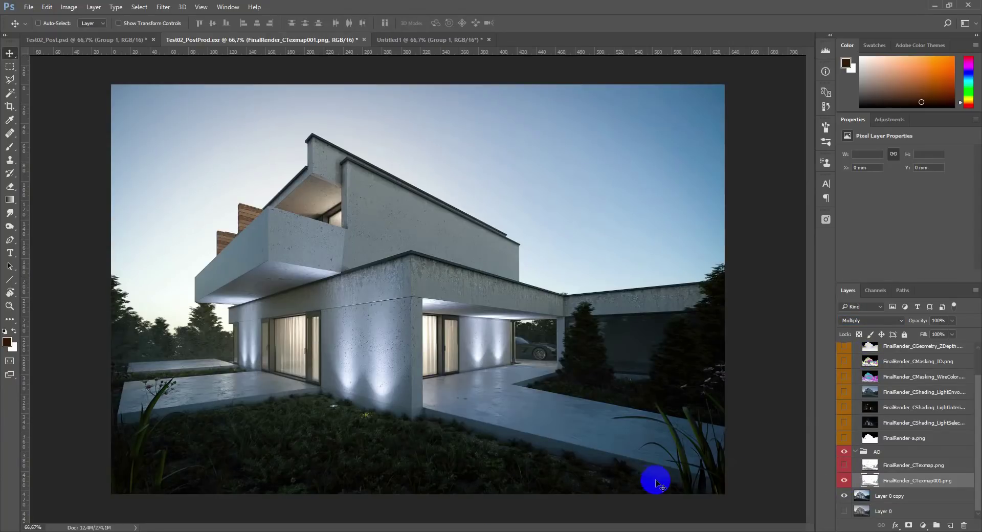
left_click(843, 481)
left_click(844, 481)
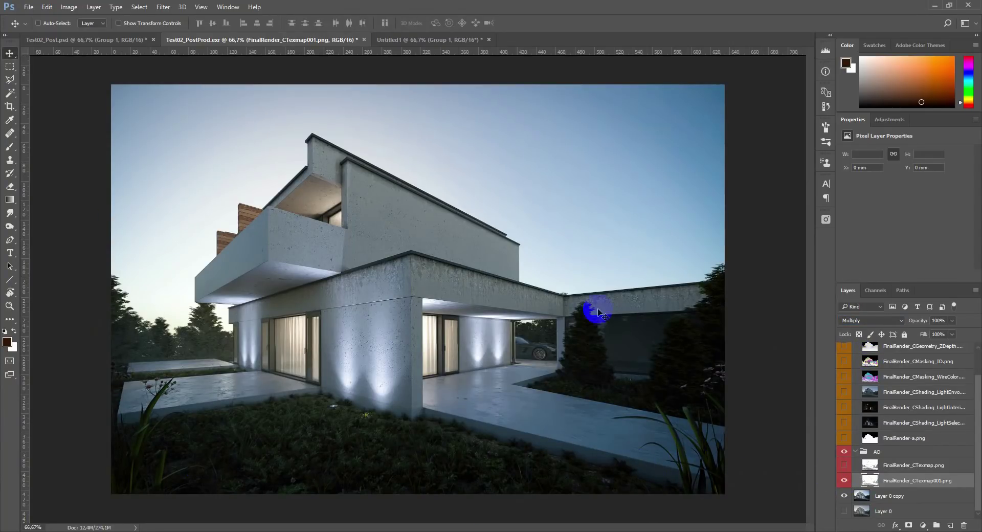
Add a layer mask to FinalRender_CTexmap001 and paint out the occlusion over the foreground plants and the conifer beside the garage
left_click(908, 526)
key("b")
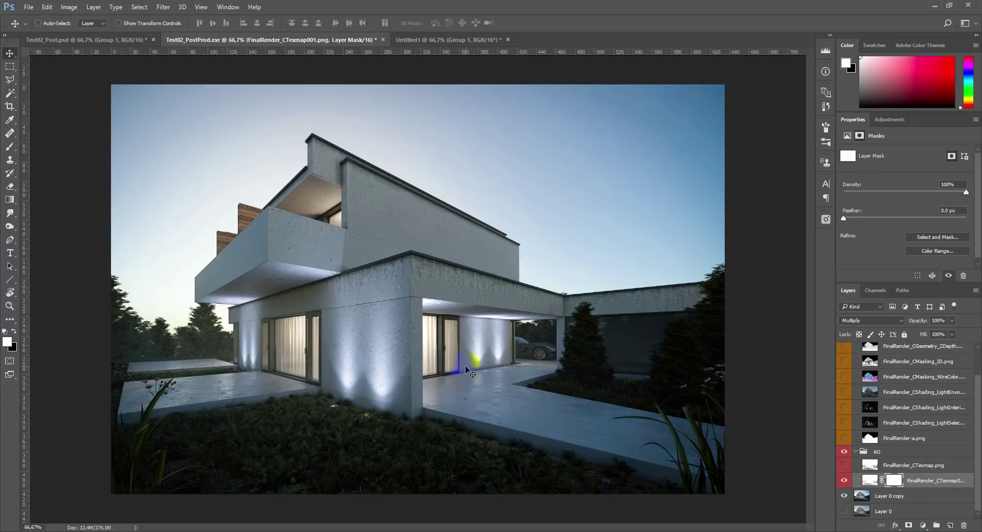
key("x")
key("b")
mouse_move(595, 486)
left_mouse_down()
mouse_move(734, 303)
mouse_move(693, 429)
left_mouse_up()
right_click_drag(607, 358, 593, 358, "alt")
left_click_drag(594, 324, 605, 392)
Paint the occlusion back in white on the mask over the conifer beside the garage
mouse_move(605, 392)
right_mouse_down("alt")
mouse_move(583, 318)
mouse_move(571, 368)
right_mouse_up("alt")
key("x")
left_click_drag(572, 375, 581, 309)
Reduce the mask brush to size 70 with 30% opacity and compare the garage area with the FinalRender_CTexmap001 layer on and off
key("x")
scroll(626, 359, "up", 5, "alt")
right_click_drag(562, 292, 548, 294, "alt")
left_click_drag(185, 23, 161, 25)
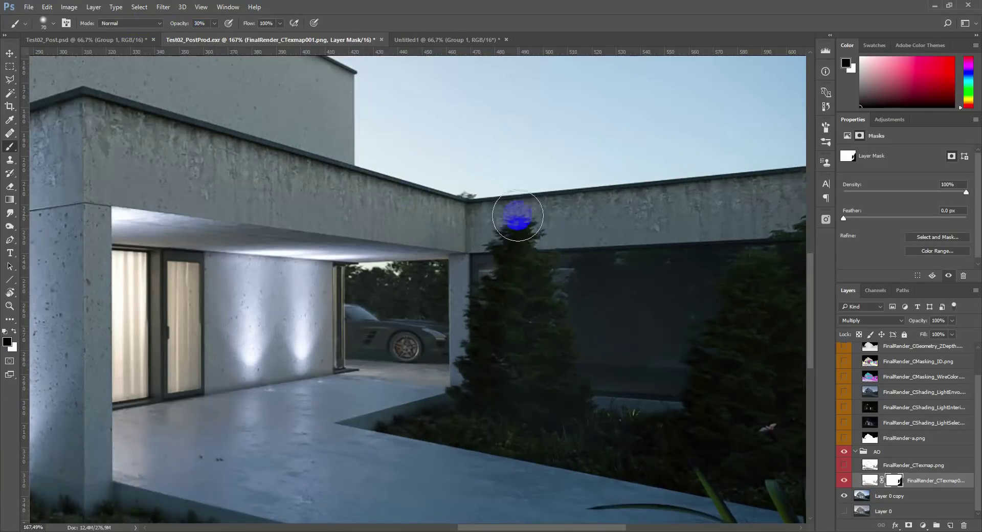
key("3")
key("x")
left_click(845, 479)
left_click(845, 480)
left_click(846, 480)
left_click(845, 480)
key("x")
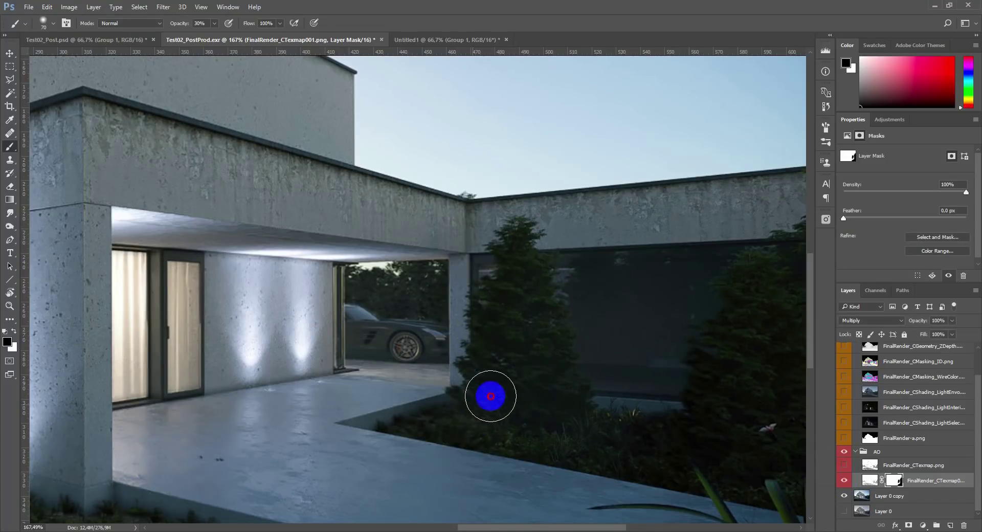
Undo a dark stroke on the isolated FinalRender_CTexmap001 mask and touch up the area around the conifer's base with white
left_click(894, 481, "alt")
left_click_drag(506, 190, 478, 339)
key("ctrl+z")
key("x")
mouse_move(468, 386)
left_mouse_down()
mouse_move(498, 278)
mouse_move(499, 420)
left_mouse_up()
left_click(894, 479, "alt")
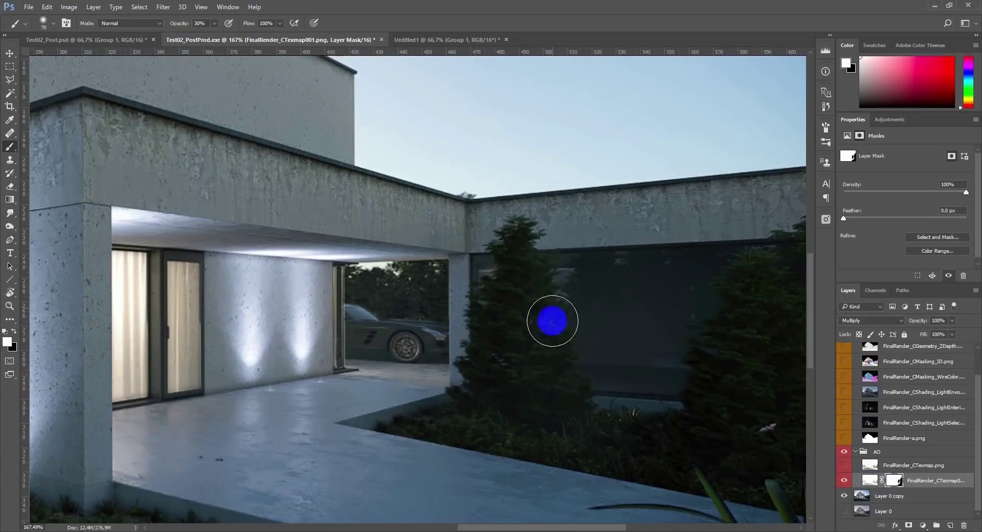
Set the mask brush to 100% opacity and 38% flow
left_click_drag(183, 25, 210, 28)
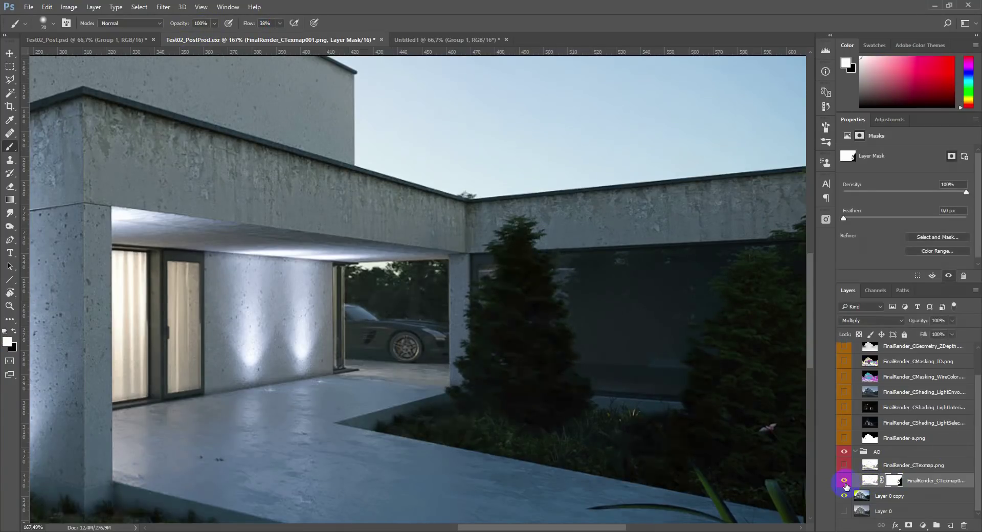
Paint black at low flow over the conifer on the FinalRender_CTexmap001 mask and compare the layer on and off
key("x")
left_click_drag(512, 242, 511, 397)
right_click_drag(510, 340, 490, 341, "alt")
left_click_drag(501, 241, 507, 411)
right_click_drag(509, 259, 535, 262, "alt")
left_click_drag(249, 23, 233, 26)
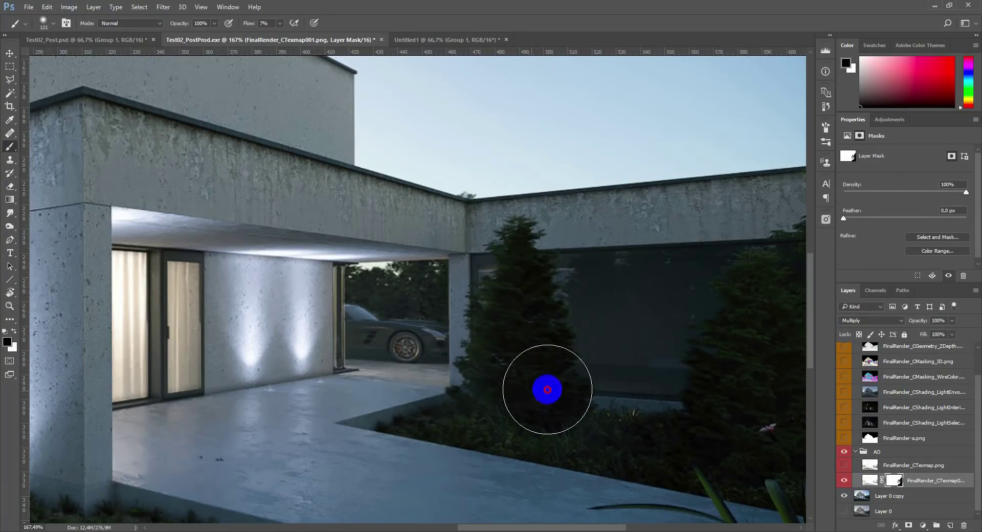
left_click(843, 481)
scroll(601, 316, "down", 3, "alt")
left_click(844, 481, "alt")
left_click(845, 481, "alt")
scroll(621, 353, "down", 5, "alt")
scroll(205, 348, "up", 1, "alt")
Mask out the occlusion over the surrounding trees and lawn at 100% flow and set the FinalRender_CTexmap001 layer's opacity to 37%
right_click_drag(141, 339, 171, 341, "alt")
key("shift+0")
mouse_move(170, 341)
left_mouse_down()
mouse_move(138, 419)
mouse_move(187, 500)
left_mouse_up()
left_click_drag(893, 333, 884, 336)
left_click(845, 480)
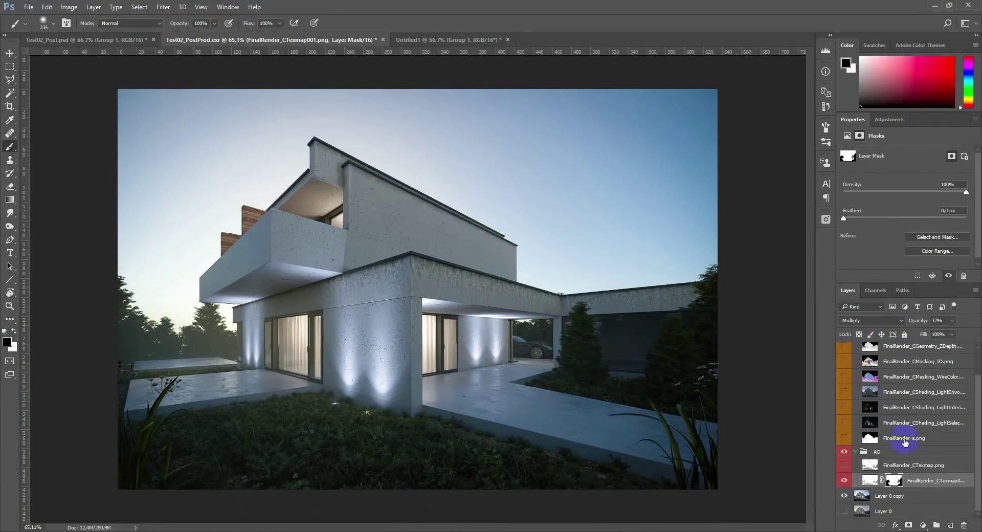
Show the FinalRender_CTexmap.png layer in Multiply mode and add a layer mask to it
left_click(844, 465)
left_click(903, 465)
left_click(874, 321)
left_click(866, 359)
left_click(908, 525)
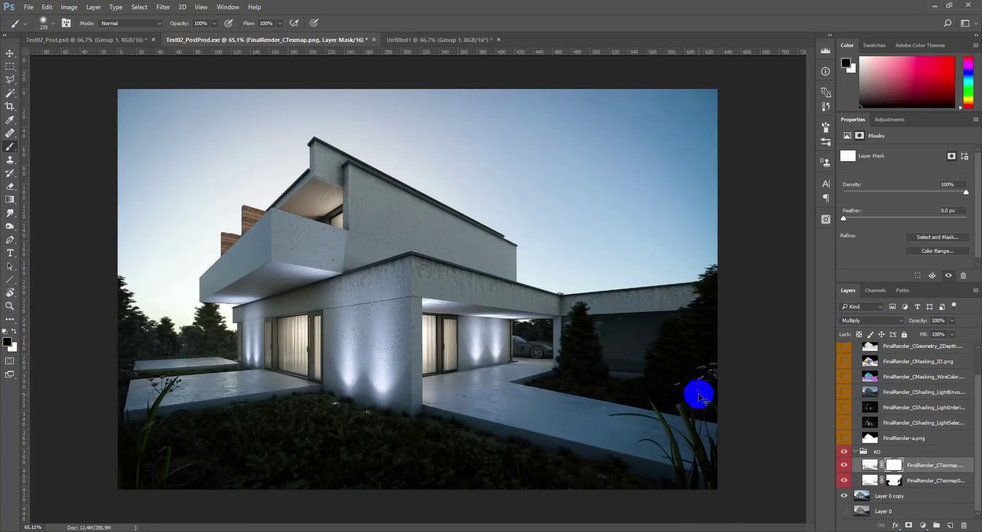
Invert the FinalRender_CTexmap mask to black and paint the occlusion back in white over the house
key("ctrl+i")
key("x")
mouse_move(335, 171)
left_mouse_down()
mouse_move(559, 302)
mouse_move(444, 320)
mouse_move(254, 265)
mouse_move(357, 169)
mouse_move(327, 276)
left_mouse_up()
Try painting the mask along the lawn edge below the front wall and undo the strokes
right_click_drag(274, 395, 230, 395, "alt")
left_click_drag(230, 395, 343, 382)
key("x")
key("ctrl+z")
key("ctrl+z")
key("ctrl+z")
Paint white at 35% brush opacity on the FinalRender_CTexmap mask along the driveway beside the corner column
right_click_drag(435, 384, 456, 384, "alt")
left_click_drag(188, 27, 143, 28)
key("x")
left_click_drag(452, 429, 534, 380)
Set the FinalRender_CTexmap layer's opacity to 36% and compare the image with it on and off
left_click(844, 466)
left_click(844, 465)
mouse_move(904, 328)
left_mouse_down()
mouse_move(884, 328)
mouse_move(920, 324)
left_mouse_up()
left_click(844, 465)
left_click(844, 466)
left_click(844, 465)
left_click(844, 465)
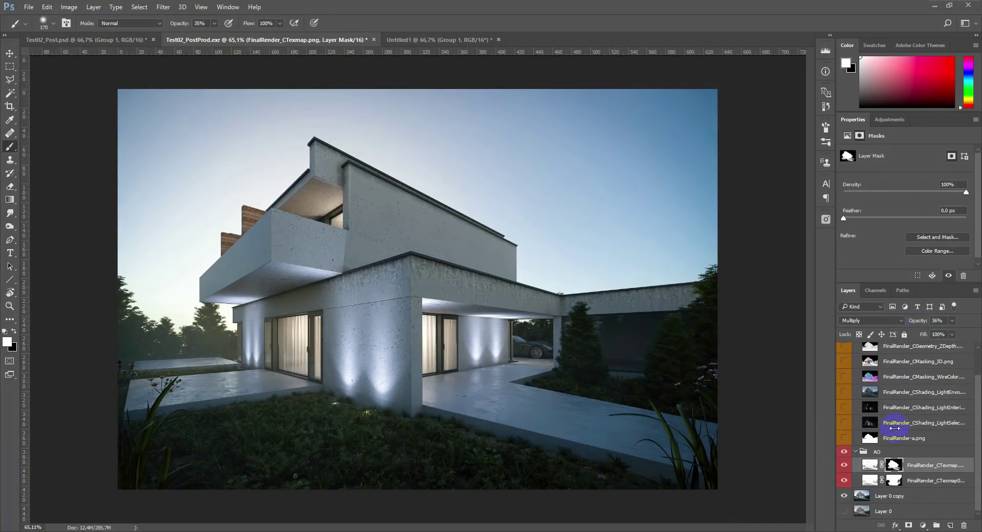
Show the FinalRender_CShading_LightSelect.png layer and set its blend mode to Screen
left_click(845, 423)
left_click(857, 427)
key("v")
left_click(872, 320)
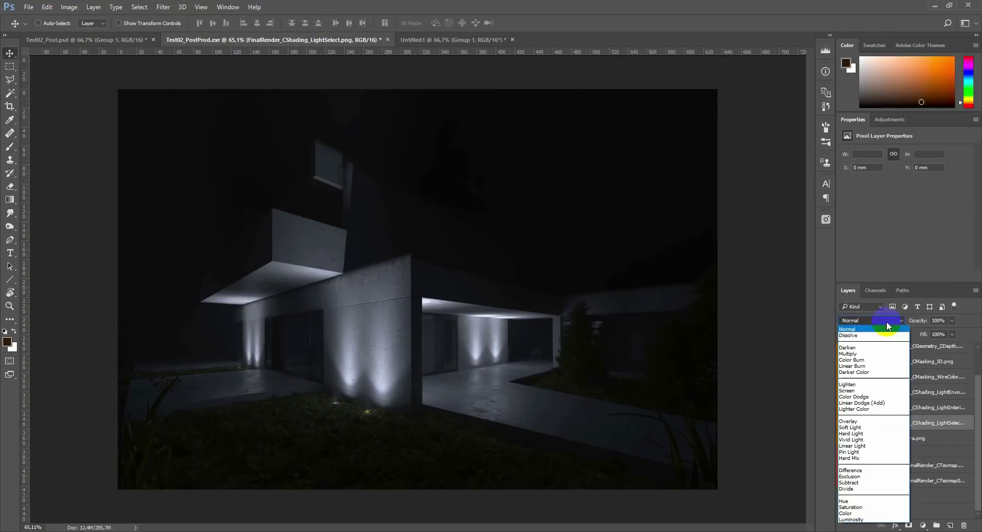
left_click(879, 390)
Compare the house exterior with the LightSelect layer on and off
left_click(844, 423)
left_click(844, 423)
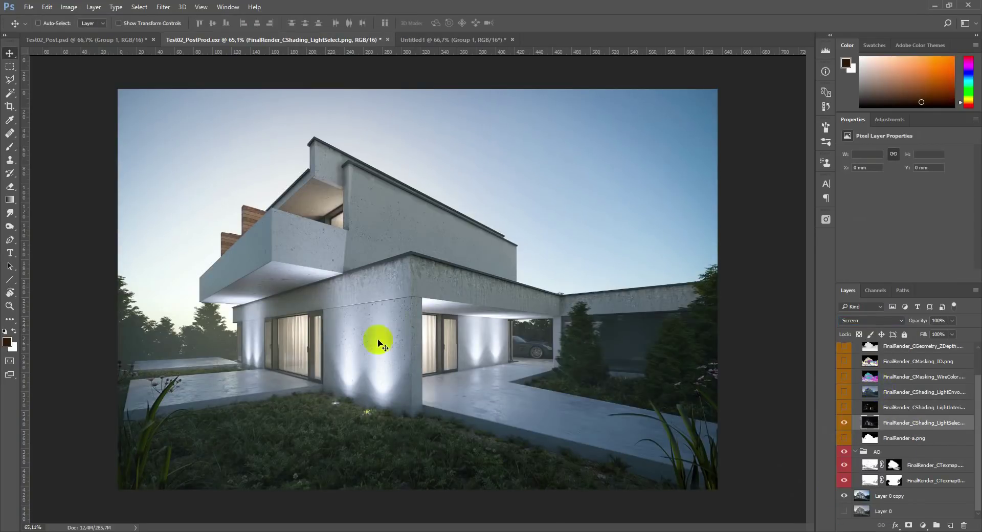
left_click(845, 424)
left_click(845, 423)
left_click(845, 424)
left_click(845, 423)
left_click(845, 423)
left_click(845, 423)
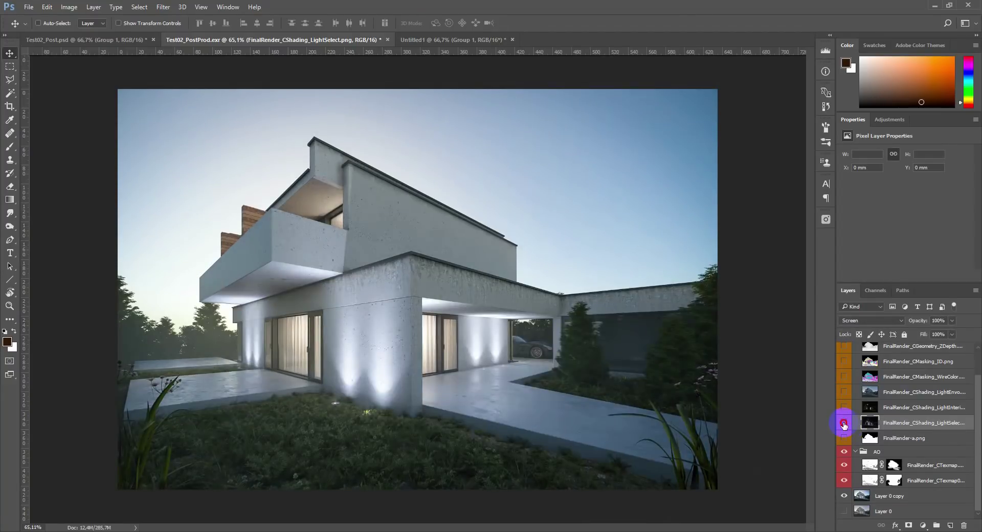
left_click(844, 423)
left_click(845, 423)
left_click(844, 423)
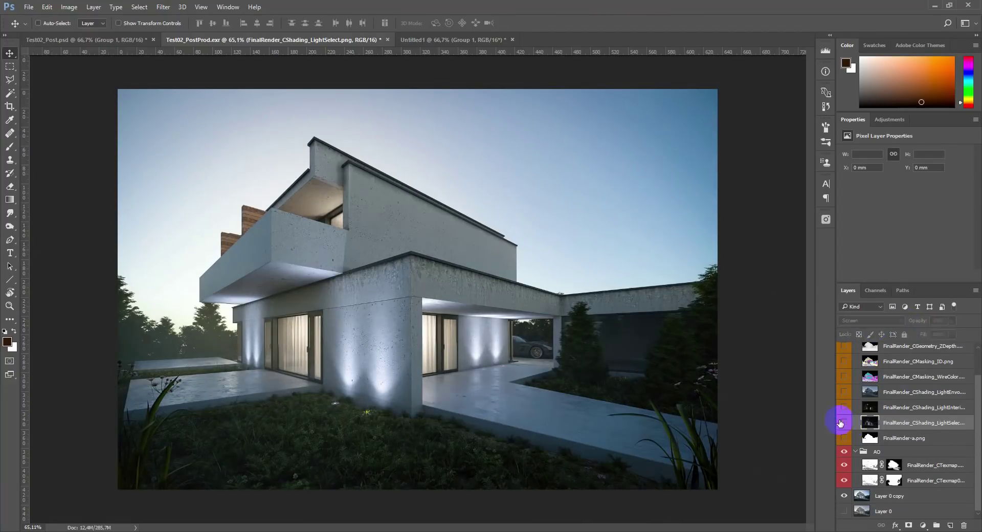
Add a mask to the LightSelect layer and paint black over the vegetation and surroundings of the house
left_click(908, 525)
key("b")
key("x")
mouse_move(702, 243)
left_mouse_down()
mouse_move(693, 376)
mouse_move(225, 8)
left_mouse_up()
left_click(702, 402)
mouse_move(702, 402)
left_mouse_down()
mouse_move(653, 452)
mouse_move(416, 92)
mouse_move(757, 221)
left_mouse_up()
Add a Hue/Saturation adjustment clipped to the LightSelect layer, colorized with hue 240 and saturation 20
left_click(923, 525)
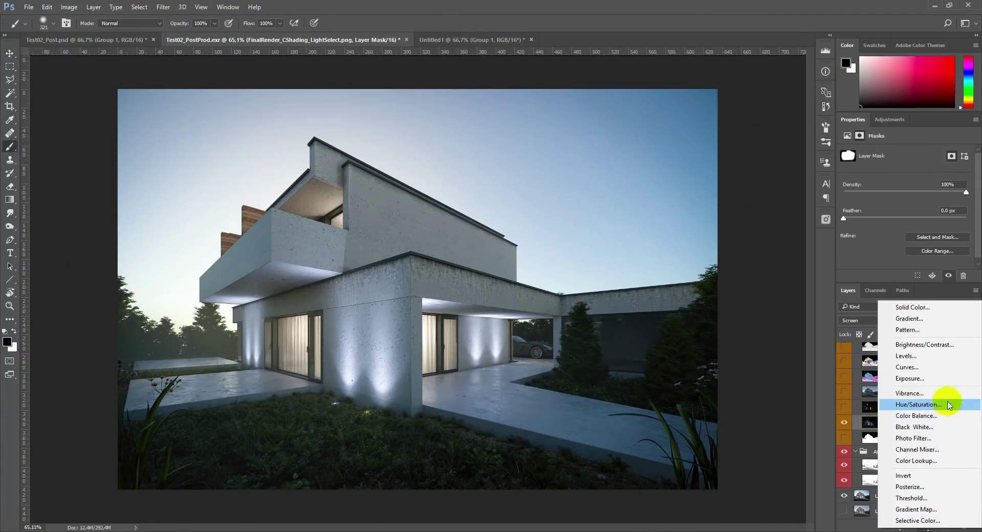
left_click(910, 344)
left_click(888, 241)
left_click(927, 430, "alt")
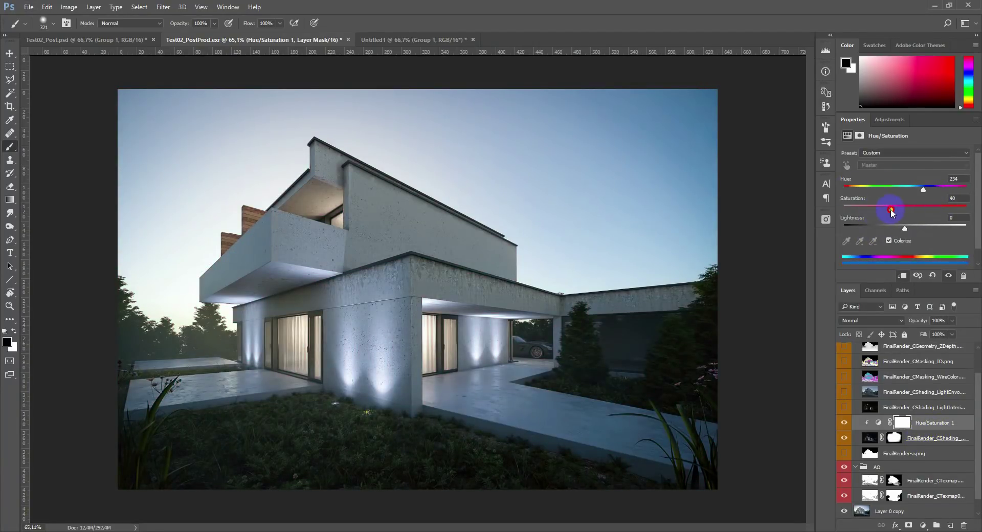
left_click(871, 439)
left_click_drag(911, 322, 941, 323)
left_click(901, 422)
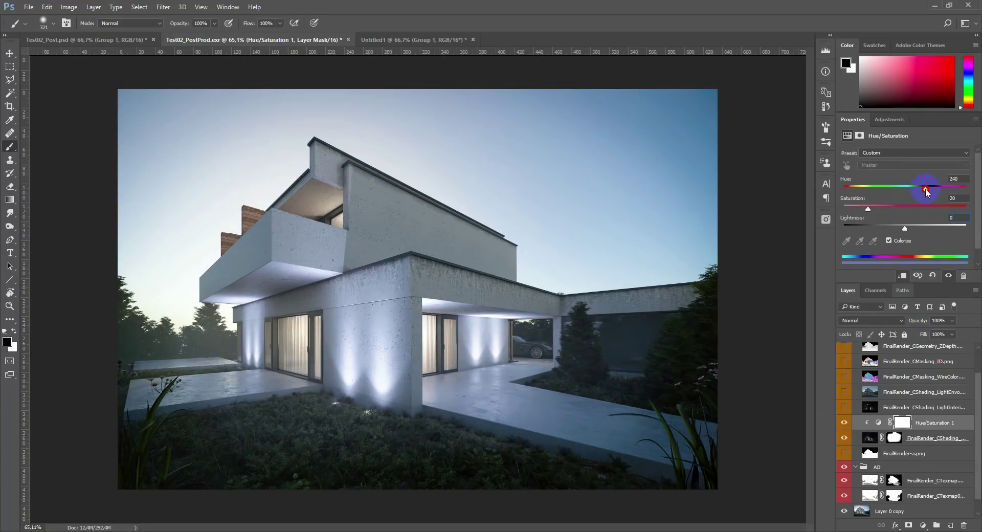
Lower the LightSelect layer's opacity to about 59% and compare the image with the layer on and off
left_click(931, 440)
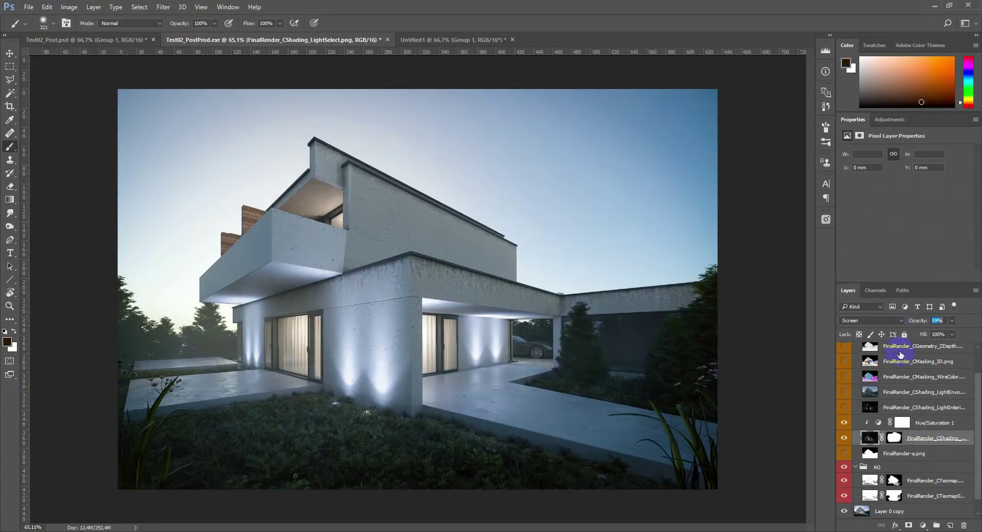
left_click(845, 439)
left_click(845, 439)
left_click(844, 439)
left_click(844, 439)
left_click_drag(915, 322, 905, 325)
Show the FinalRender_CShading_LightInterior.png layer and set its blend mode to Screen
left_click(934, 411)
left_click(845, 407)
left_click(870, 320)
left_click(875, 391)
left_click_drag(894, 328, 921, 328)
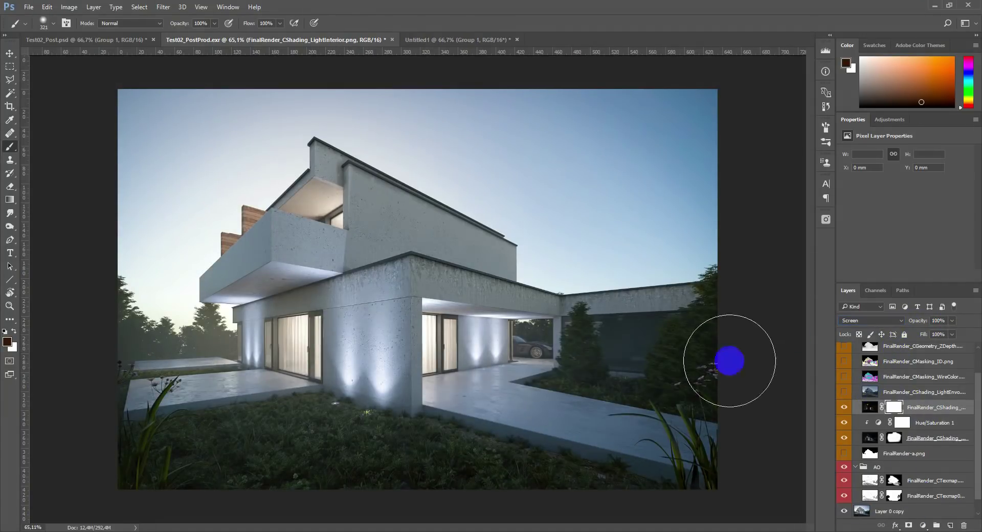
Add a mask to the LightInterior layer and paint black over the surroundings of the house
left_click(908, 525)
right_click_drag(123, 455, 139, 454, "alt")
mouse_move(124, 454)
left_mouse_down()
mouse_move(708, 230)
mouse_move(173, 252)
left_mouse_up()
left_click(841, 409)
left_click(844, 408)
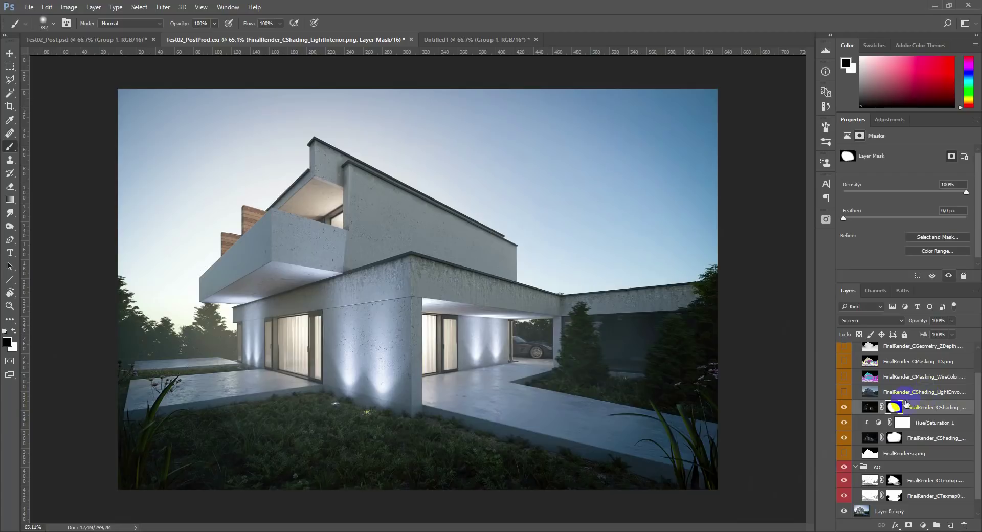
Show the FinalRender_CShading_LightEnvo.png layer, set it to Screen mode and compare its effect
left_click(903, 393)
key("v")
left_click(844, 394)
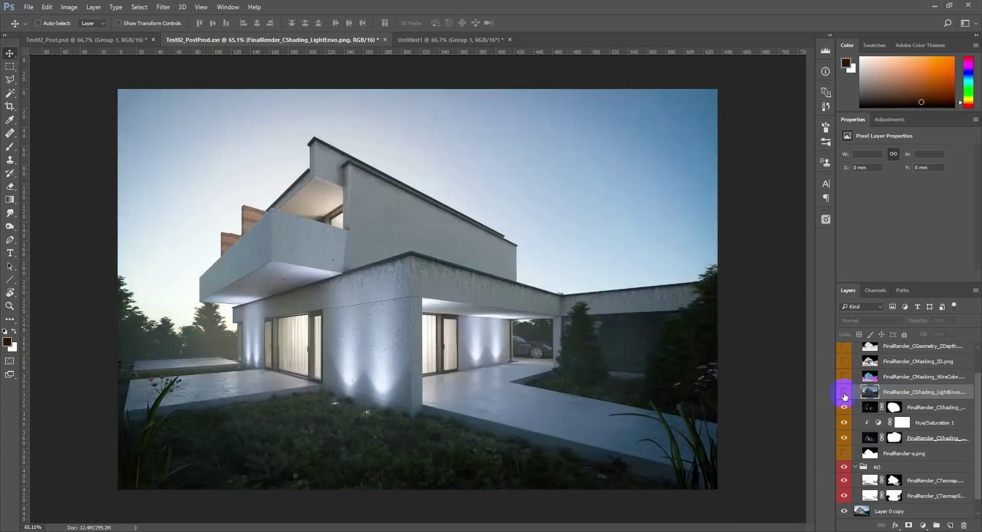
left_click(844, 393)
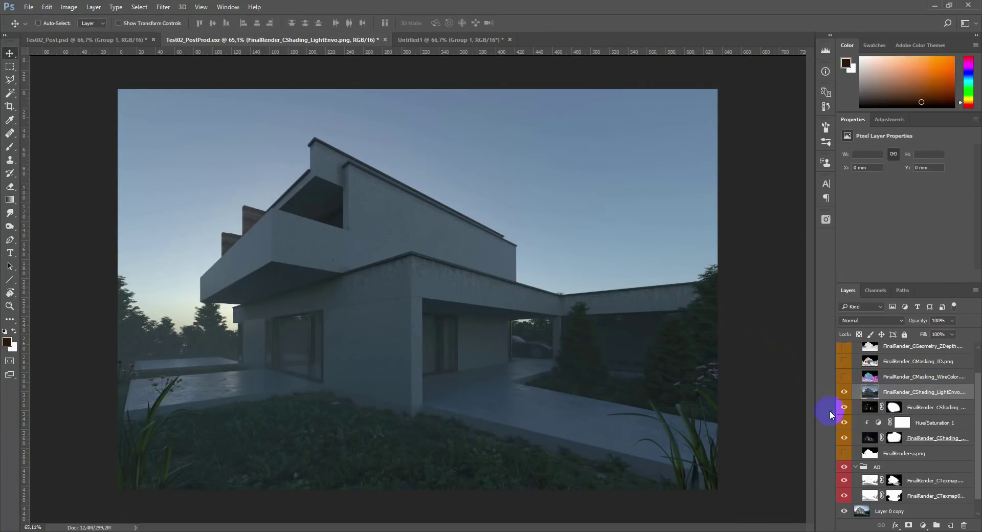
left_click(871, 320)
left_click(850, 384)
left_click(844, 394)
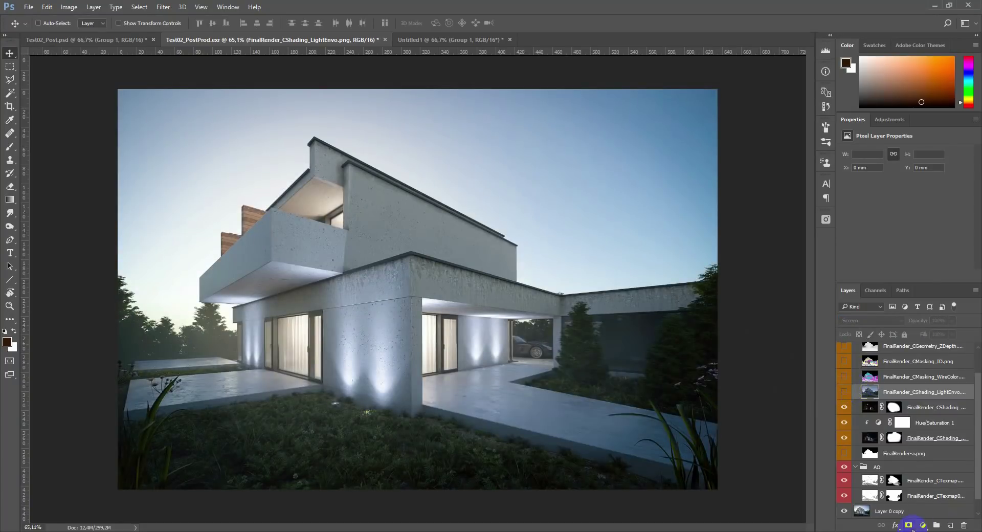
Add a layer mask inverted to black to the LightEnvo layer and check the mask's effect
left_click(909, 525)
key("ctrl+i")
left_click(844, 393)
left_click(893, 394, "alt")
left_click(866, 394)
left_click(899, 395, "shift")
left_click(900, 395, "shift")
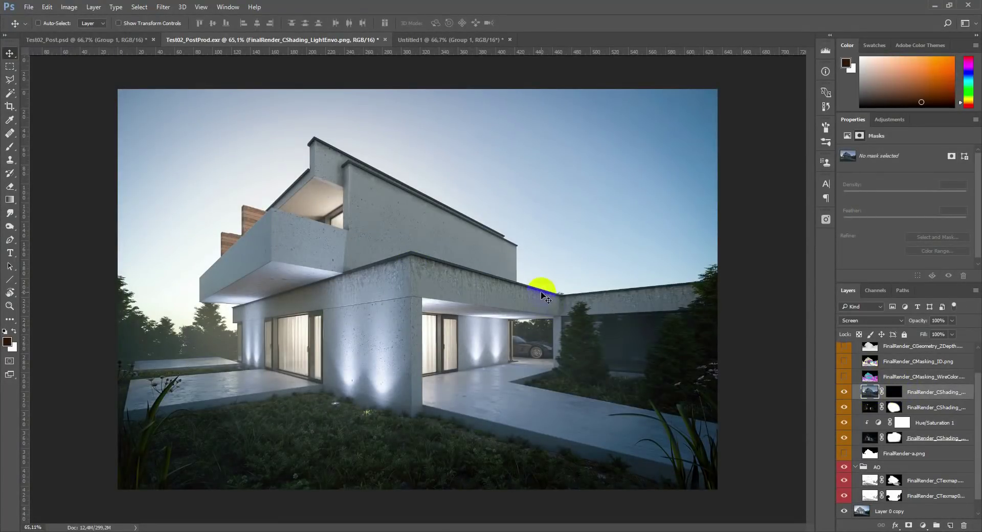
Select the ground-floor wing from the corner column to the garage wall with the Polygonal Lasso
key("l")
scroll(412, 284, "up", 4, "alt")
left_click(411, 243)
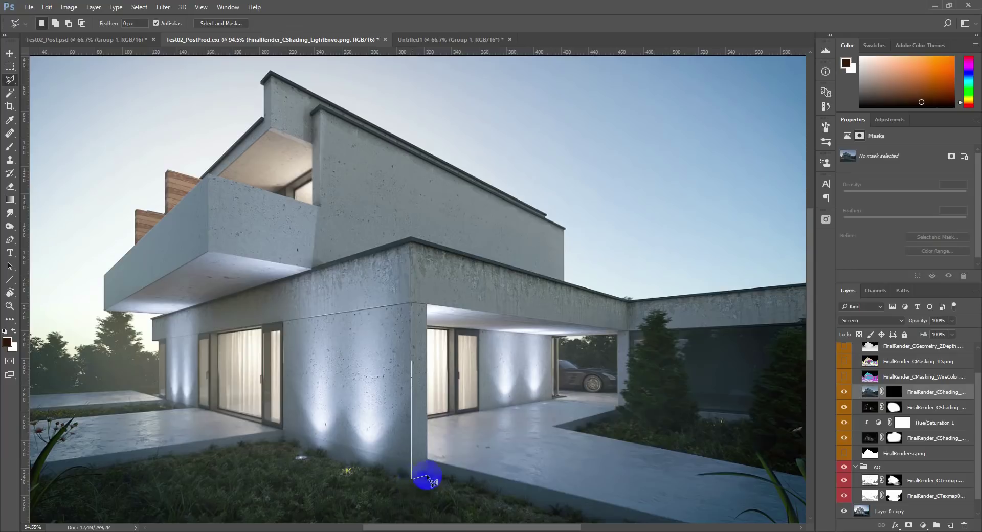
left_click(634, 411)
left_click(630, 302)
left_click(412, 238)
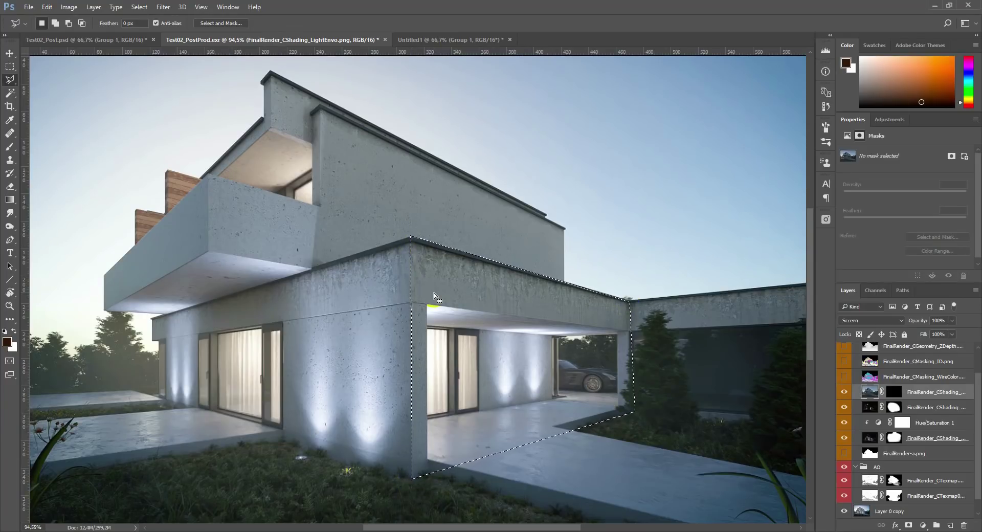
Apply a white-to-transparent gradient inside the selection on the LightEnvo mask and compare the layer on and off
key("g")
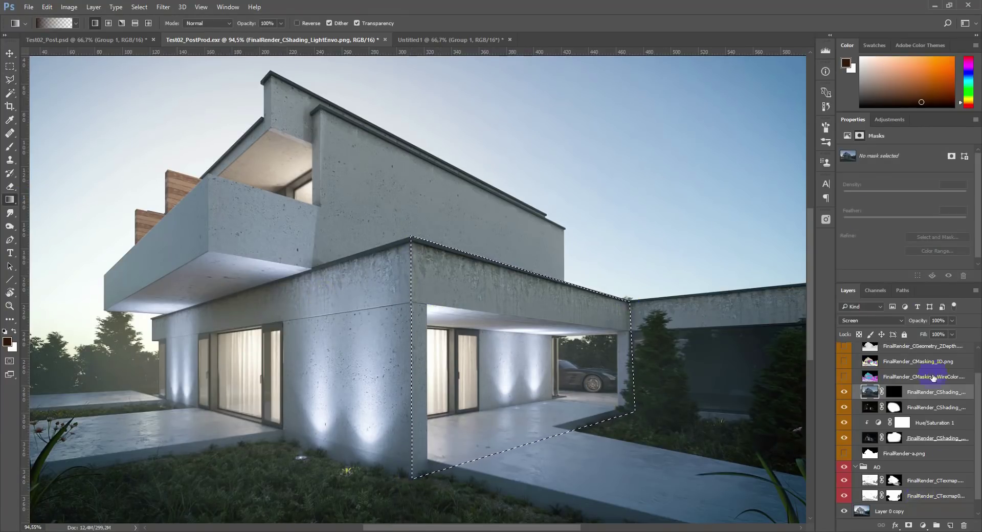
left_click(894, 391)
key("v")
key("g")
key("x")
left_click_drag(306, 291, 715, 377)
left_click(845, 392)
left_click(844, 392)
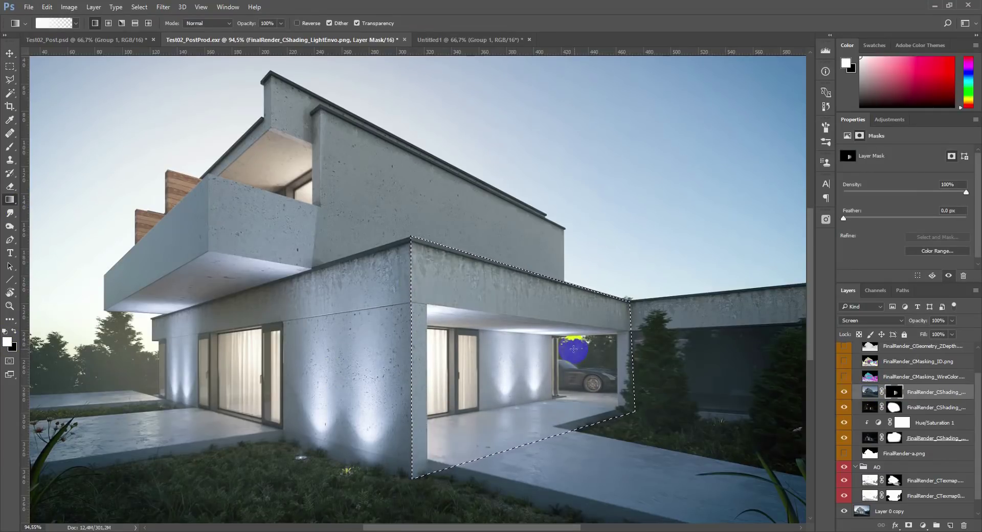
Clear the selection and paint black on the LightEnvo mask around the base of the corner column and driveway
key("ctrl+d")
key("b")
right_click_drag(533, 465, 445, 477, "alt")
key("x")
left_click_drag(445, 478, 516, 451)
right_click_drag(535, 449, 554, 449, "alt")
key("ctrl+0")
Compare the house with the LightEnvo layer on and off, up close and in full view
left_click(844, 393)
left_click(844, 392)
scroll(425, 254, "up", 5, "alt")
right_click_drag(430, 263, 393, 241, "alt")
scroll(215, 208, "down", 2, "alt")
scroll(552, 366, "down", 3, "alt")
left_click(844, 392)
left_click(844, 392)
left_click(844, 392)
left_click(844, 391)
right_click_drag(587, 327, 596, 327, "alt")
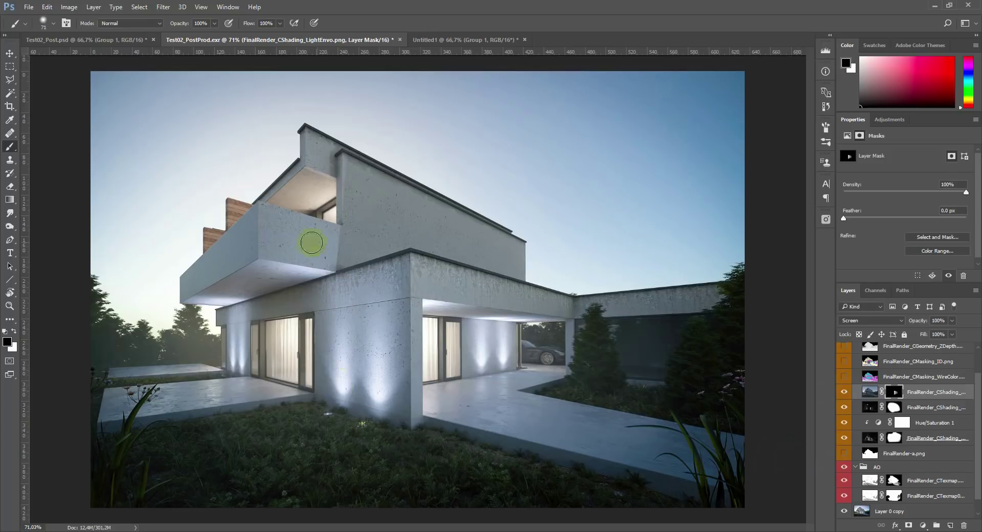
Select the upper-floor side wall and the balcony's side face with the Polygonal Lasso for the LightEnvo mask
left_click(911, 399)
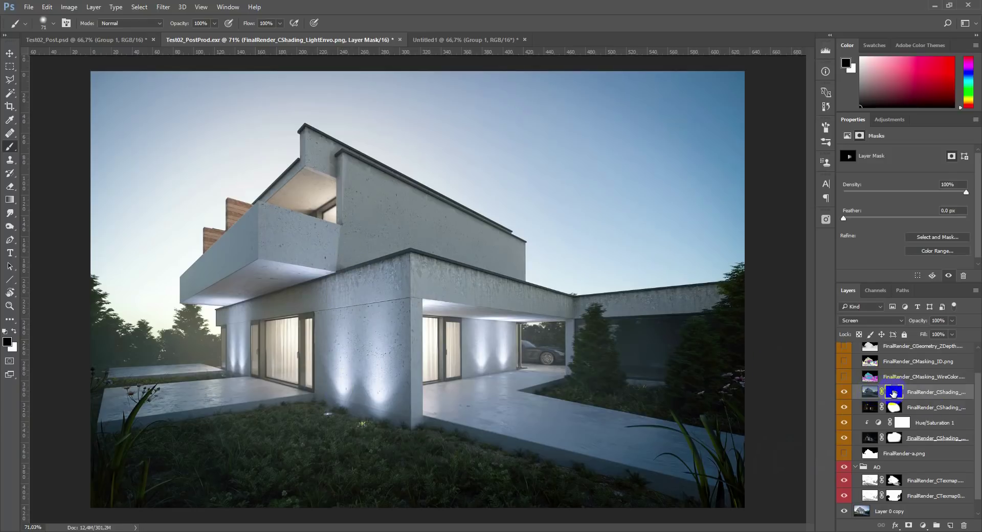
key("l")
scroll(271, 270, "up", 3, "alt")
left_click(419, 292)
left_click(562, 246)
left_click_drag(786, 307, 587, 272)
left_click(582, 275)
left_click_drag(502, 171, 652, 244)
left_click(383, 99)
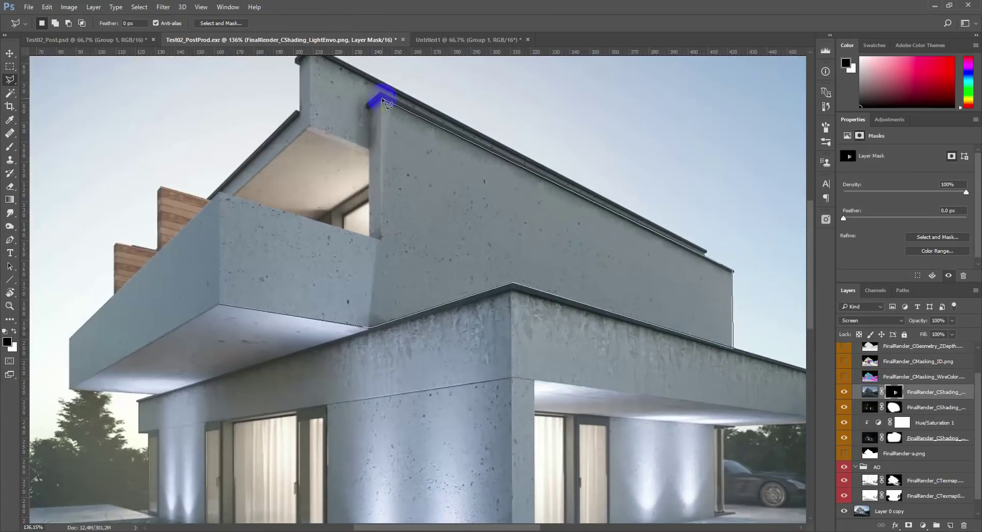
left_click(219, 195)
left_click(219, 306)
Apply white gradients across the selected upper walls on the LightEnvo mask, inspect the mask and clear the selection
key("g")
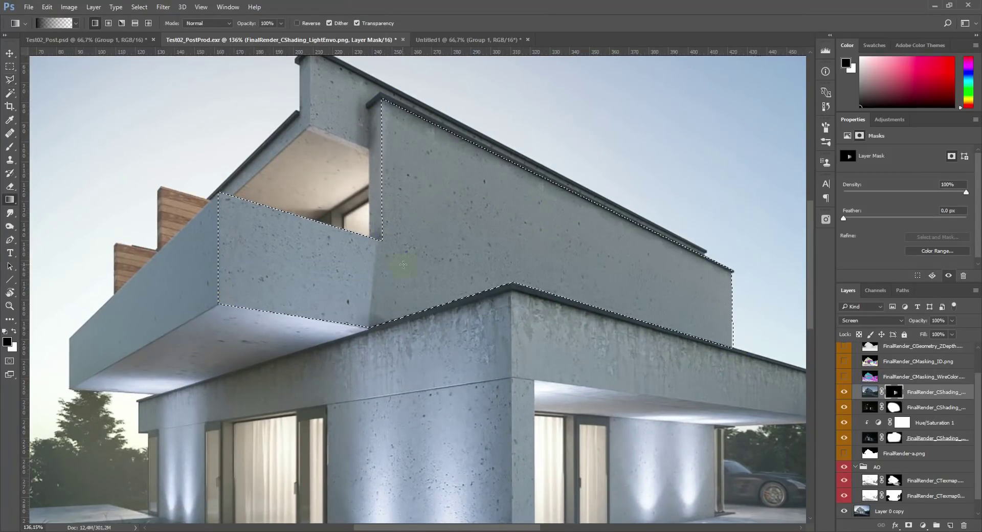
key("x")
left_click_drag(327, 276, 421, 307)
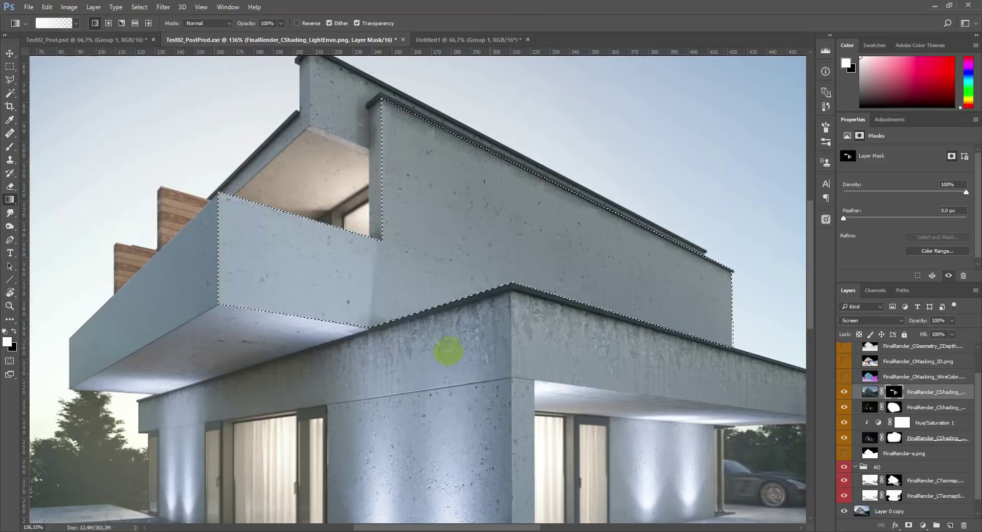
left_click_drag(434, 372, 430, 127)
left_click(899, 398, "alt")
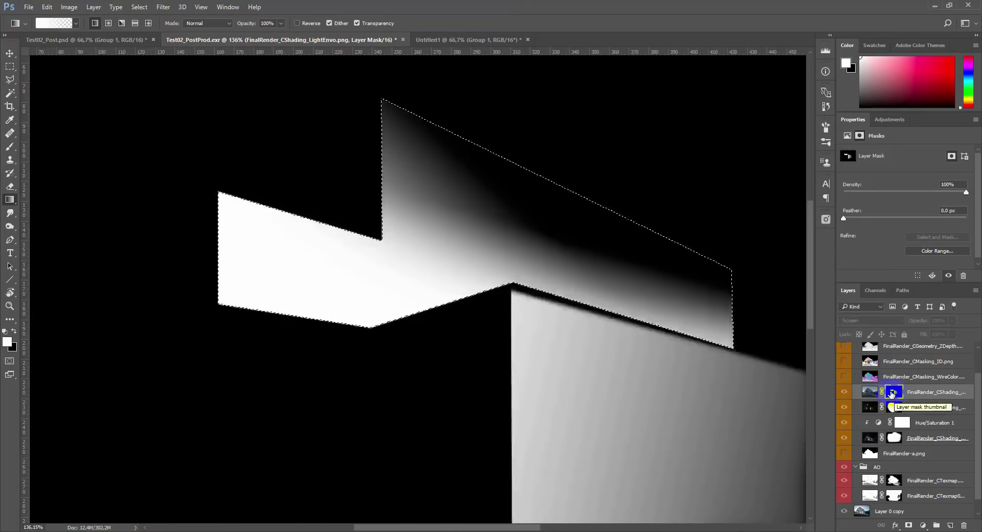
left_click(874, 393)
key("ctrl+d")
Compare the brightened upper walls with the LightEnvo layer on and off, up close and in full view
left_click(845, 393)
left_click(845, 393)
scroll(603, 291, "down", 5, "alt")
left_click(840, 390)
left_click(842, 391)
scroll(542, 289, "down", 5, "alt")
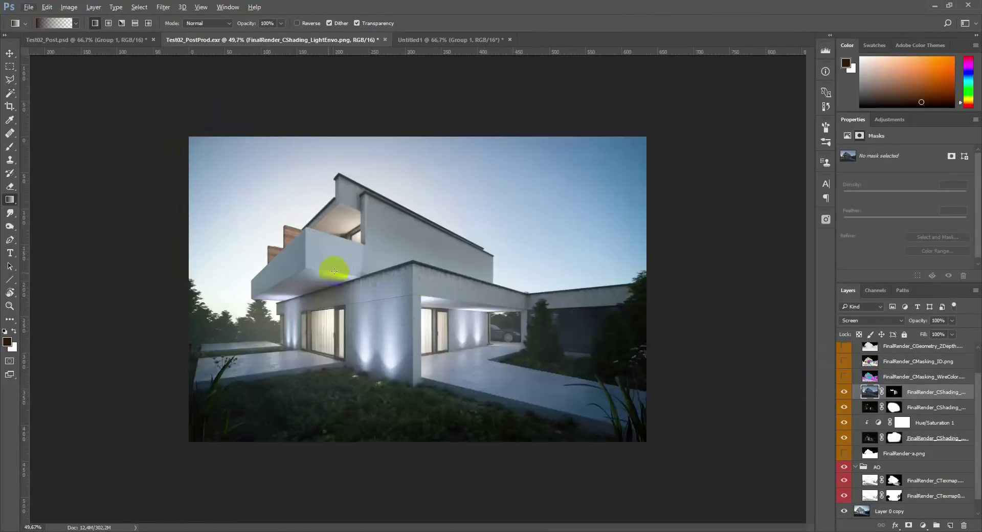
left_click(844, 392)
left_click(847, 393)
scroll(378, 245, "up", 4, "alt")
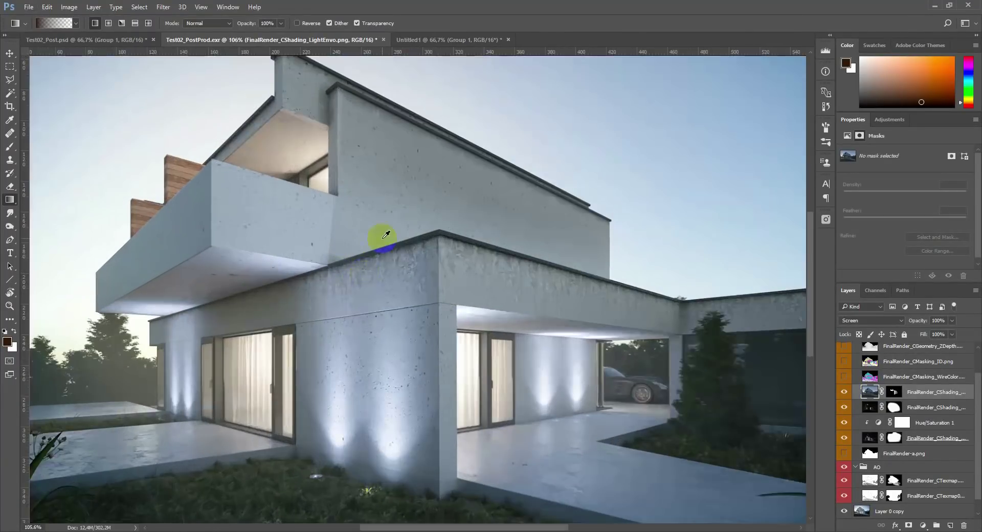
Target the LightEnvo mask with the Brush tool and compare the full image with the LightEnvo layer on and off
left_click(894, 392)
key("b")
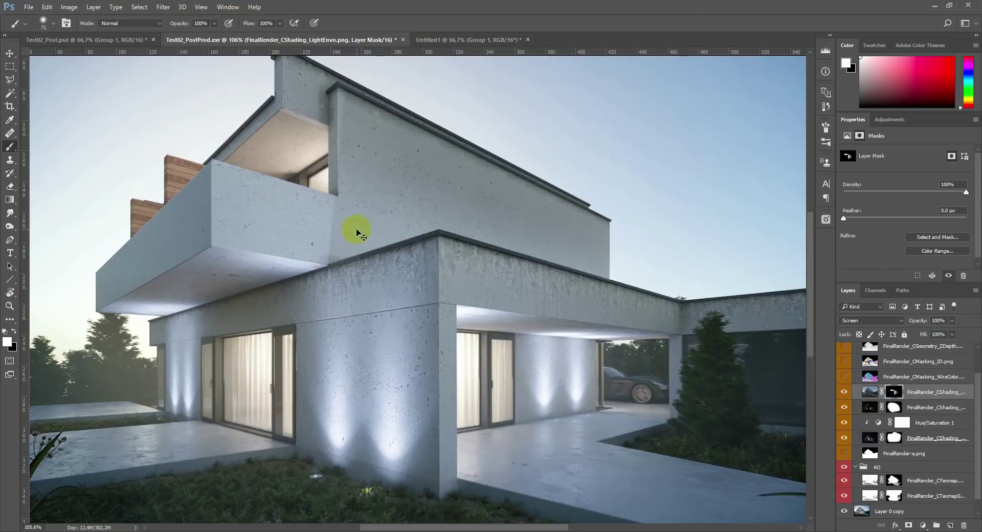
scroll(333, 256, "down", 3, "alt")
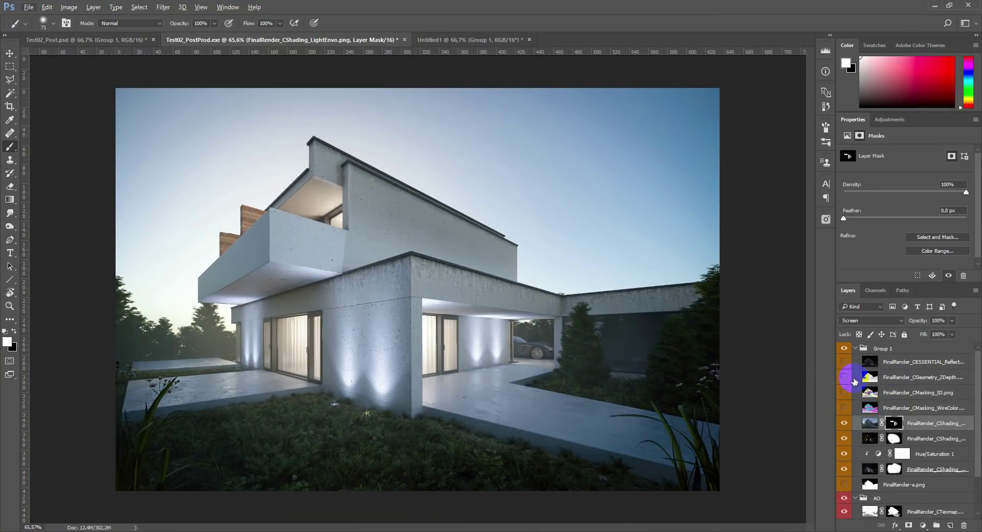
left_click(844, 424)
left_click(844, 424)
Show the ZDepth pass, invert it, and blend it in Screen mode at 26% opacity as distance haze
left_click(846, 378)
left_click(923, 380)
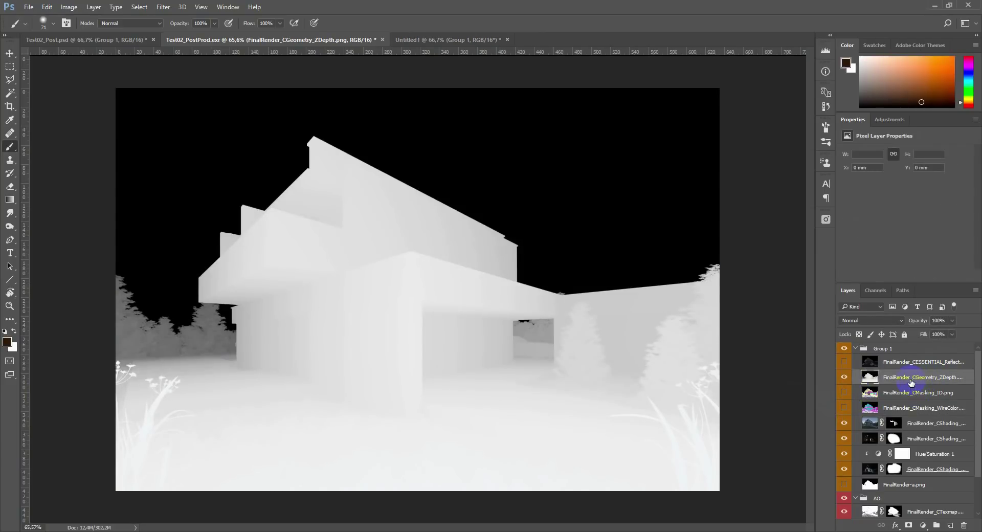
key("ctrl+i")
left_click(871, 320)
left_click(861, 391)
left_click_drag(918, 321, 880, 329)
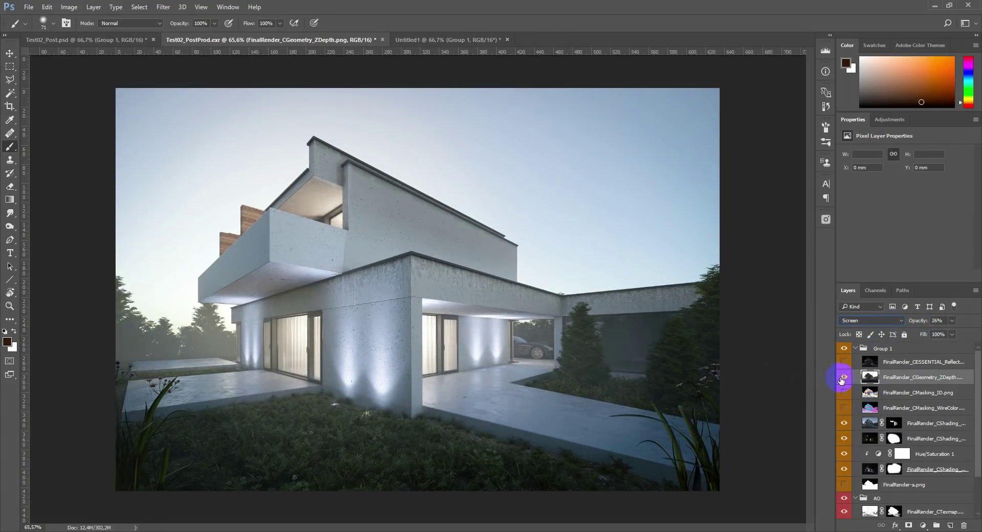
Compare the full image with the ZDepth haze layer on and off
left_click(843, 377)
left_click(843, 378)
left_click(842, 379)
left_click(842, 379)
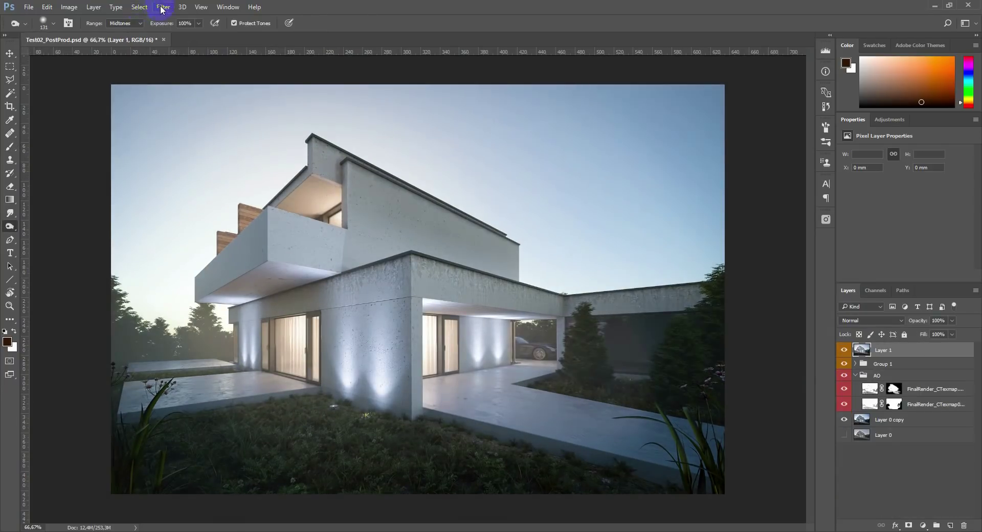
Open Layer 1 in Color Efex Pro 4 and set the Vignette: Blur filter to shape 1 with the centre placement enabled
left_click(162, 7)
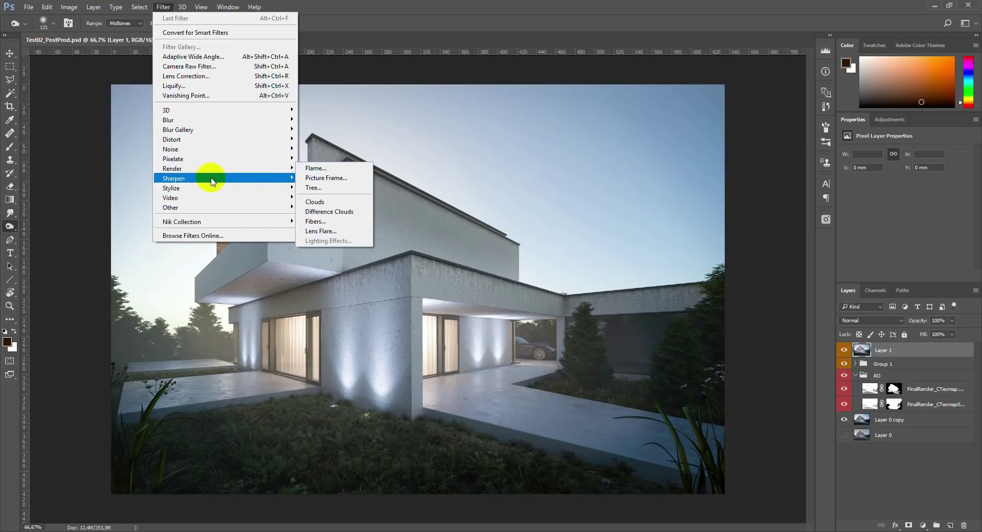
mouse_move(219, 221)
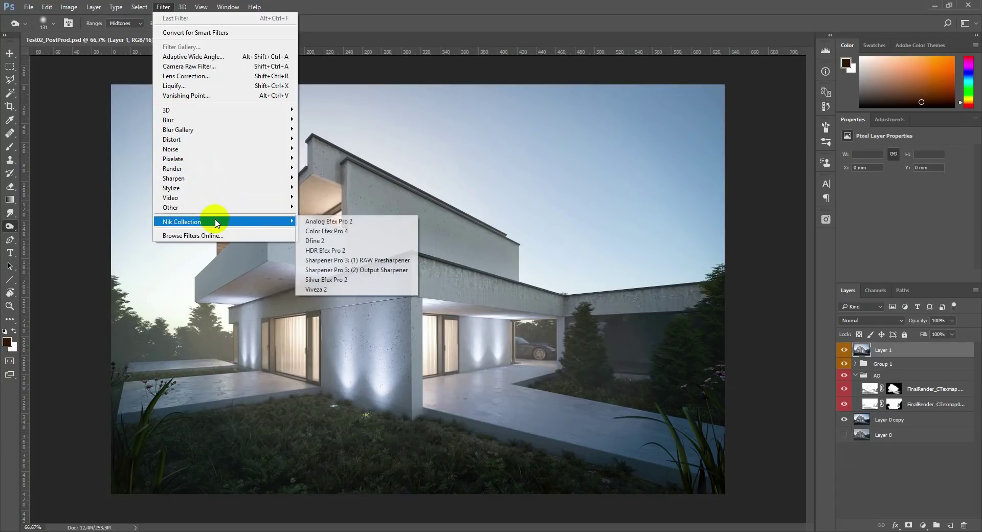
left_click(344, 233)
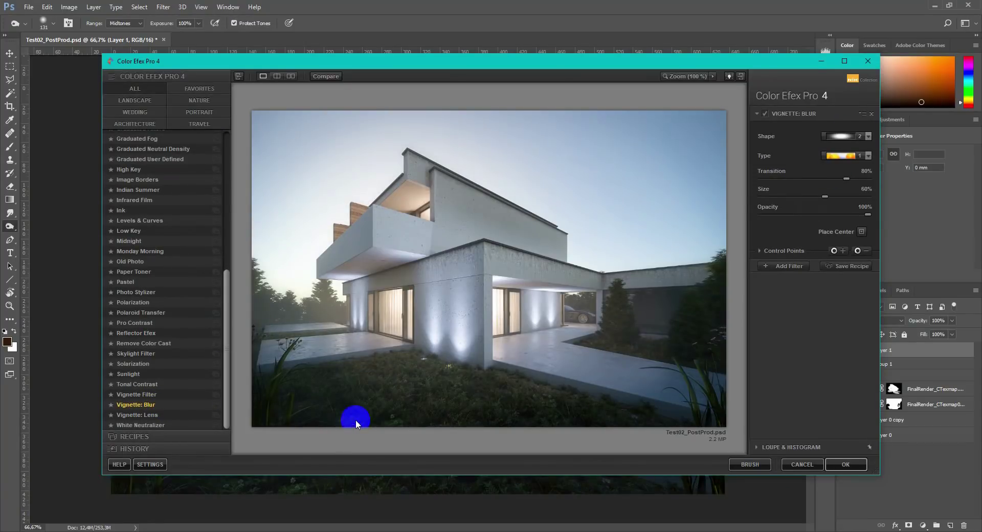
left_click(869, 136)
left_click(844, 176)
left_click(862, 231)
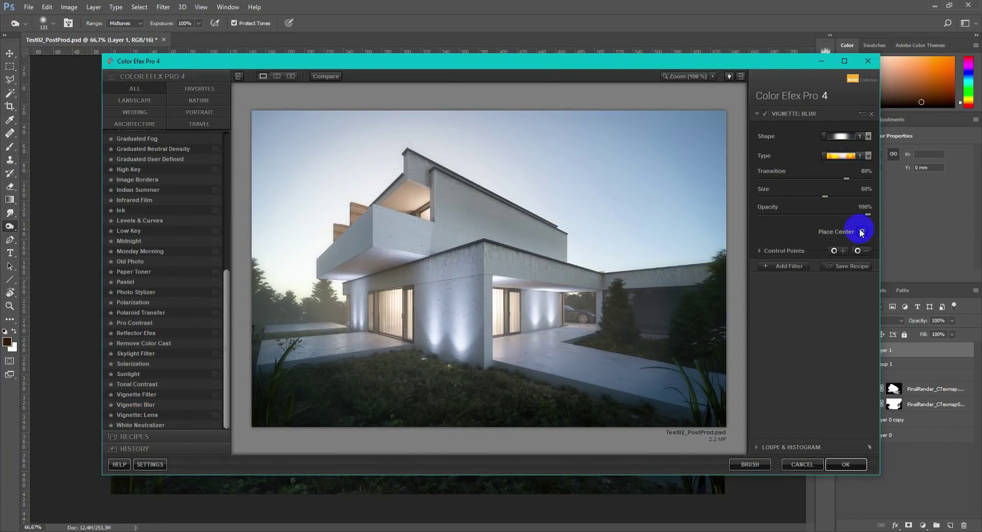
Add a control point at the house's front corner, enlarge its radius around the building, and apply the Vignette: Blur filter
left_click(843, 251)
left_click(473, 296)
left_click_drag(530, 282, 578, 282)
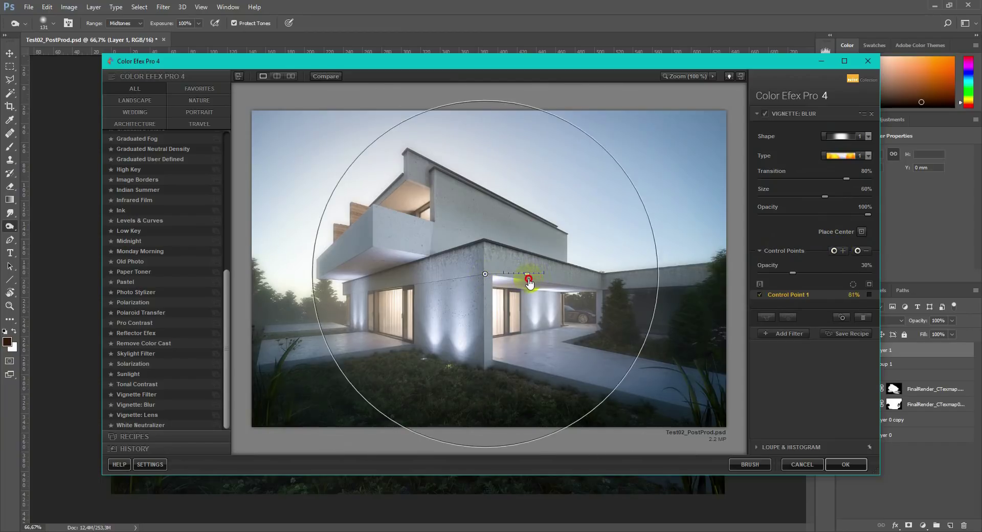
left_click(846, 464)
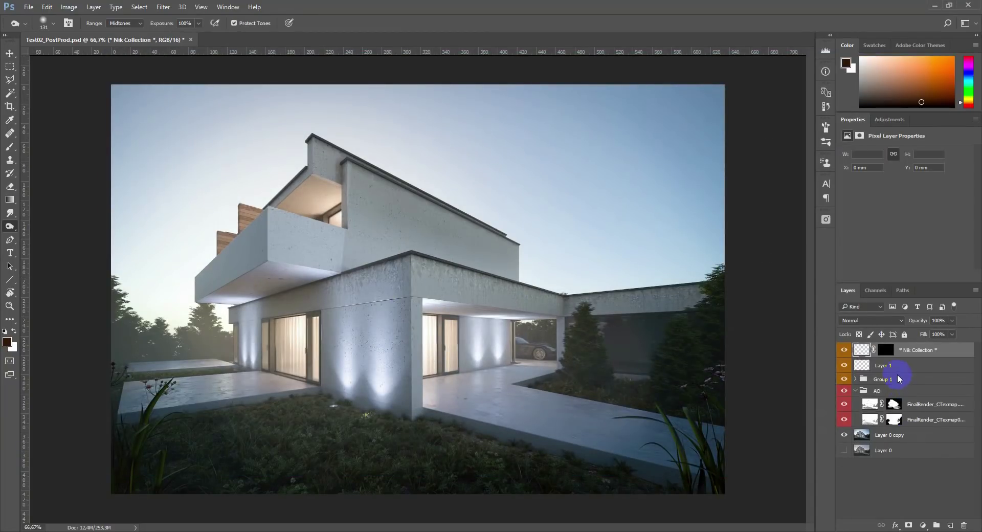
Give the Vignette: Blur layer a black mask and paint white along the image's outer edges with a 226 px brush at 100% opacity
left_click(909, 525)
key("ctrl+i")
key("x")
key("x")
key("bracketright")
key("bracketright")
key("bracketright")
key("bracketright")
key("bracketright")
key("bracketright")
left_click(10, 146)
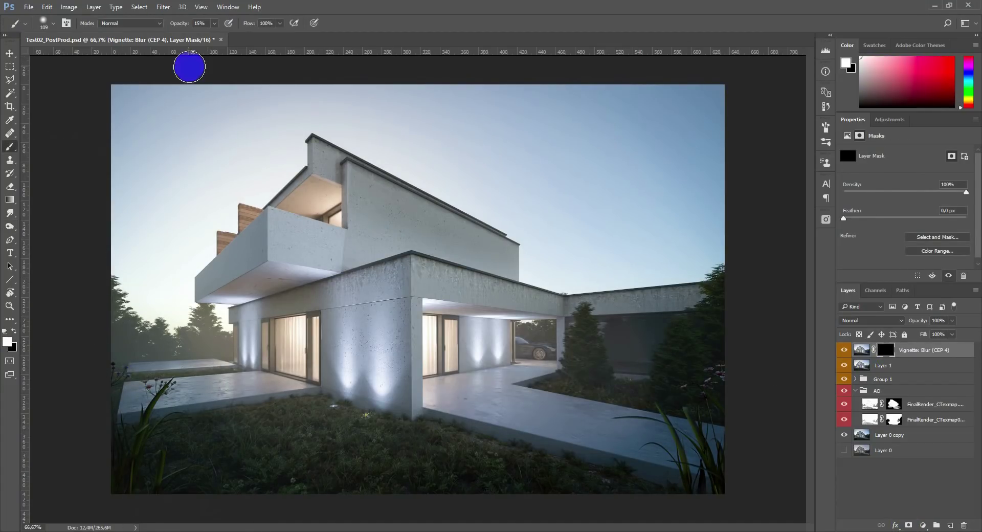
right_click_drag(125, 336, 128, 336, "alt")
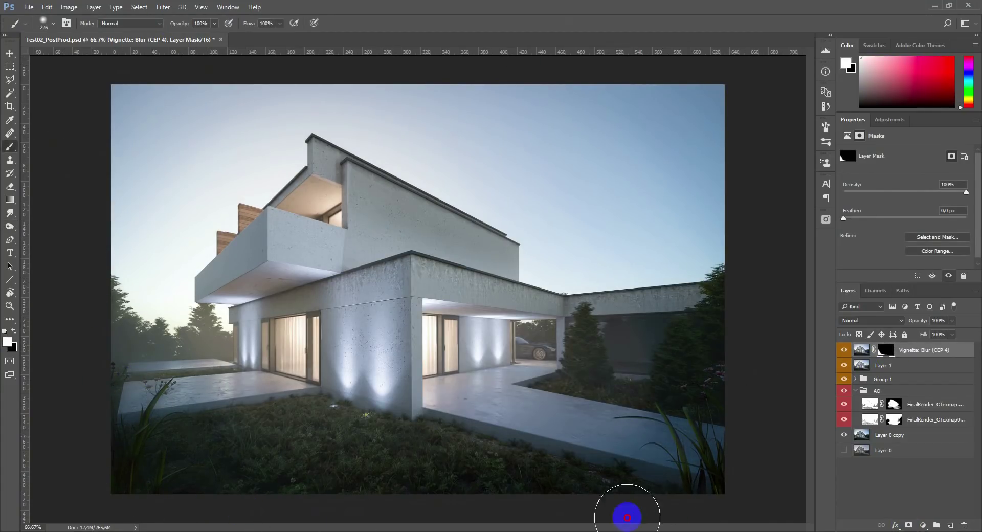